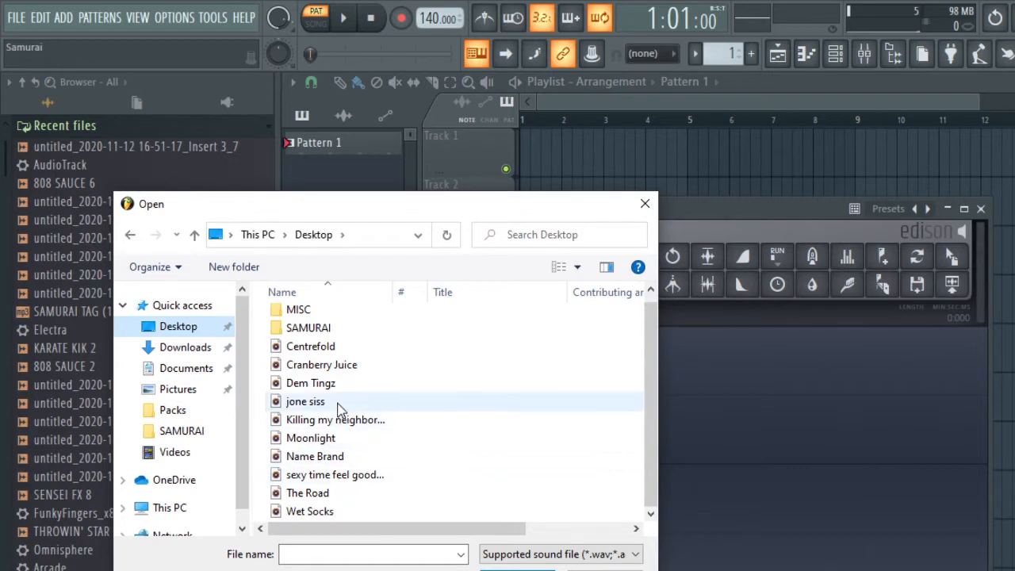
Load the jone siss audio file into Edison and select the passage from about 32.7 to 38.7 seconds
double_click(337, 402)
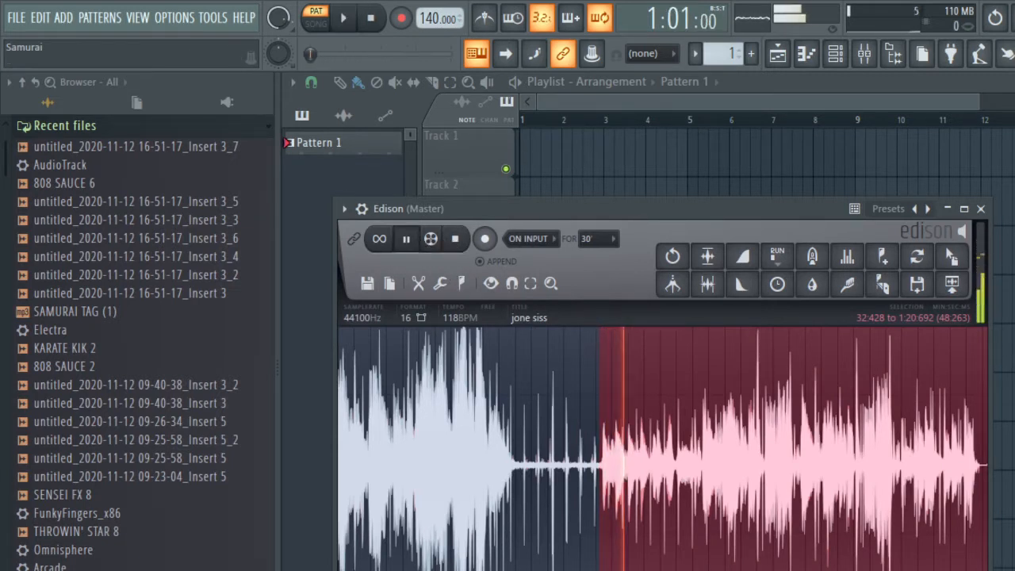
scroll(648, 437, "up", 5)
scroll(670, 437, "down", 2)
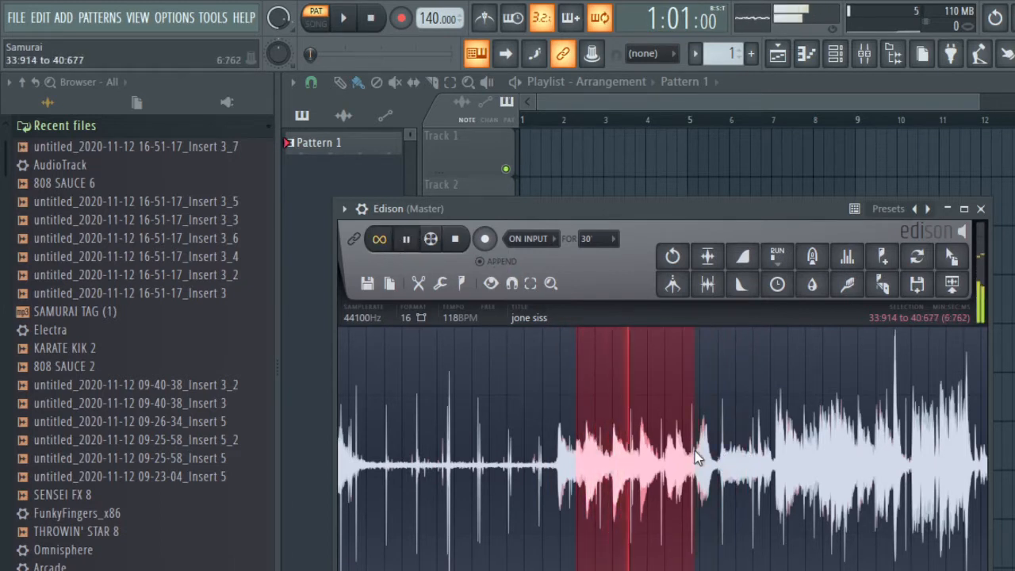
left_click_drag(699, 452, 661, 454)
left_click_drag(590, 454, 556, 464)
scroll(557, 464, "up", 6)
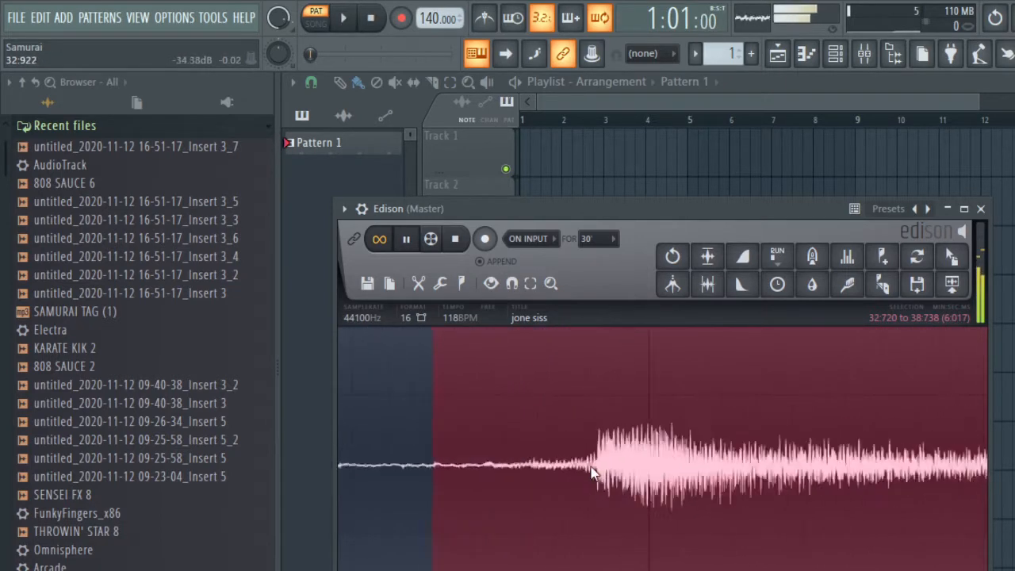
Refine the start of the Edison selection to the sound's onset, at about 32.933 seconds
scroll(594, 468, "up", 1)
right_click(618, 468)
scroll(618, 468, "up", 7)
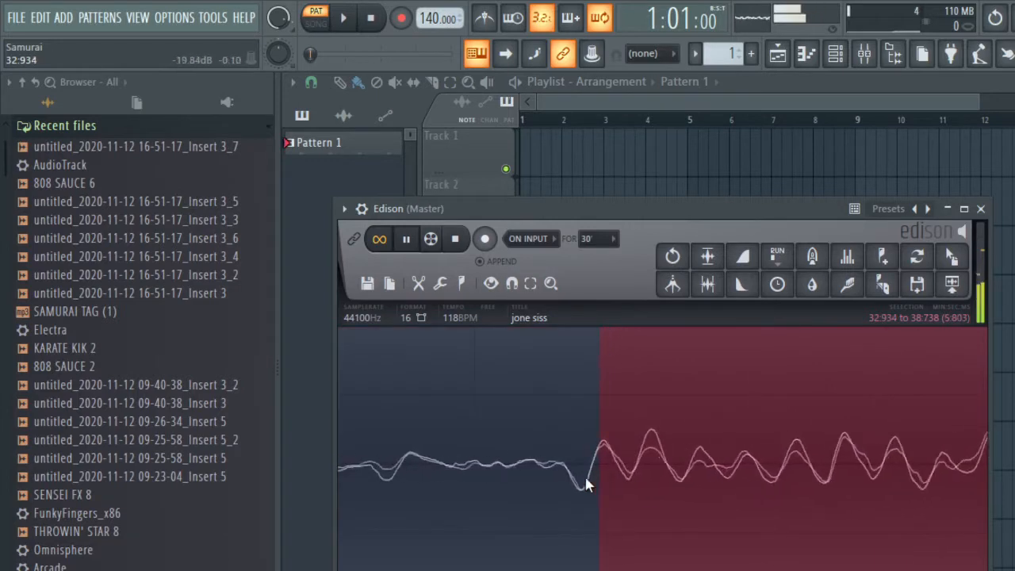
right_click(555, 485)
scroll(560, 487, "down", 6)
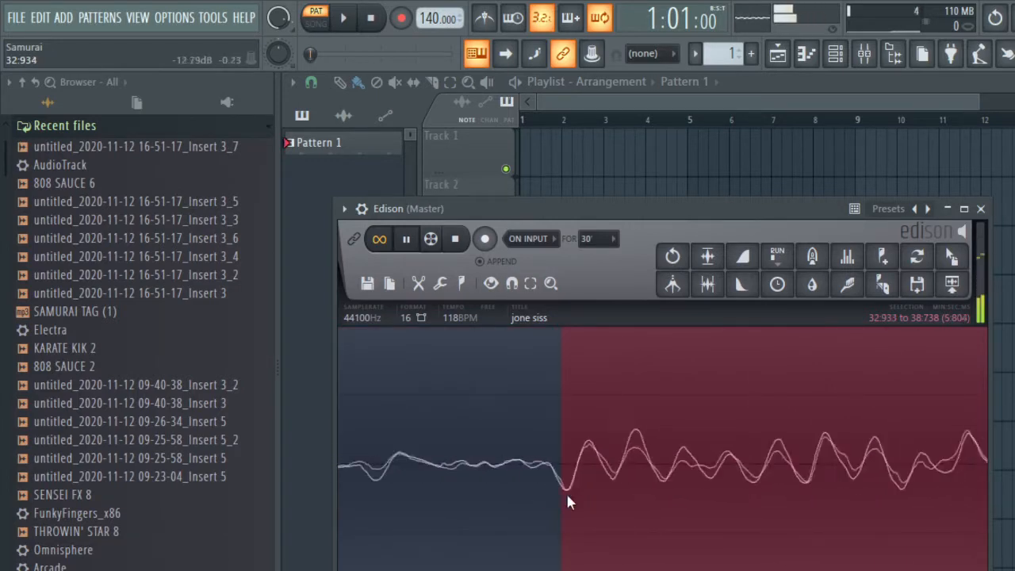
scroll(577, 492, "down", 5)
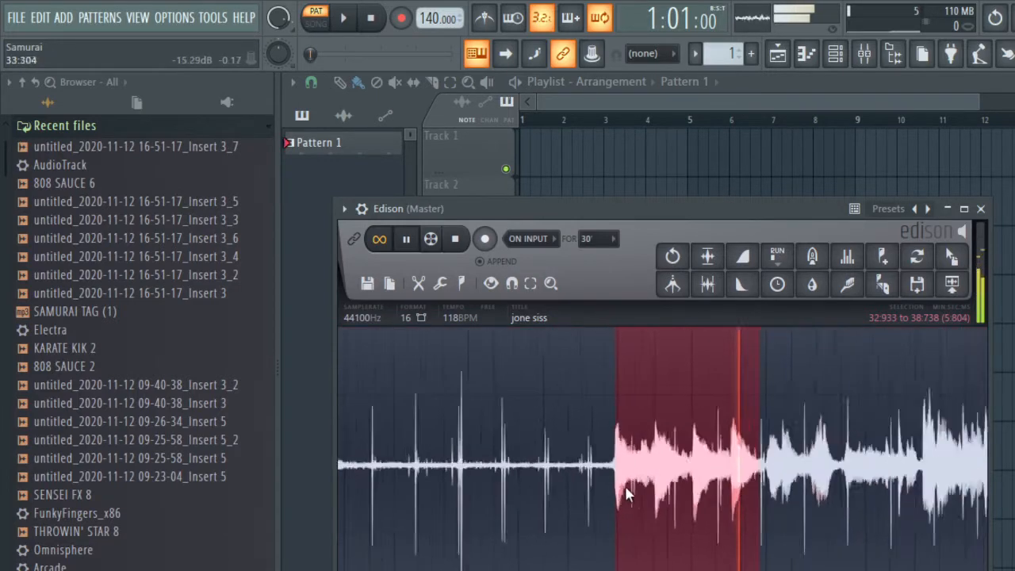
Extend the selection's end to about 39.006 seconds and place the selected audio on playlist Track 2 at bar 1
scroll(704, 469, "up", 2)
scroll(704, 468, "up", 2)
right_click(730, 468)
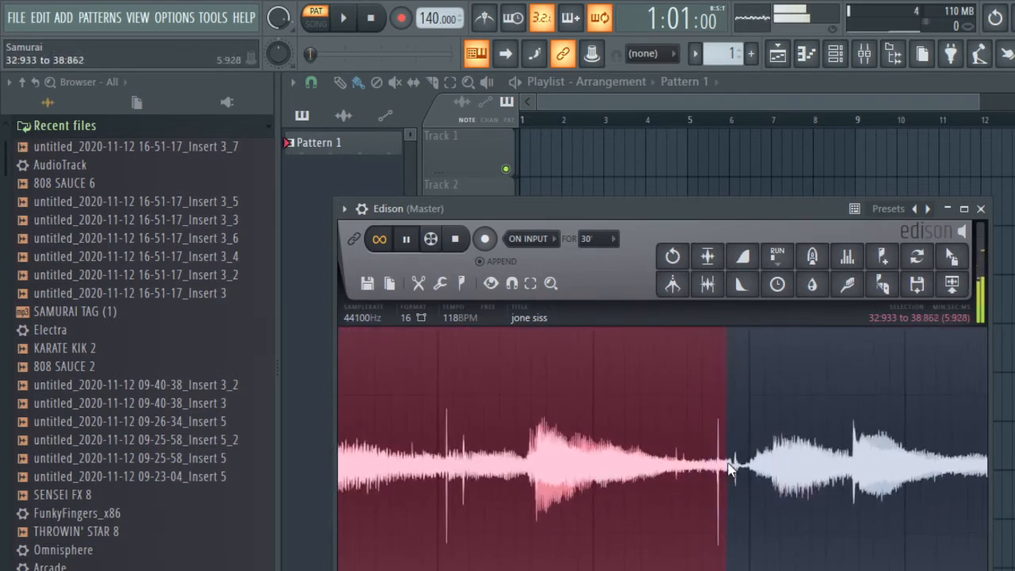
scroll(741, 468, "up", 3)
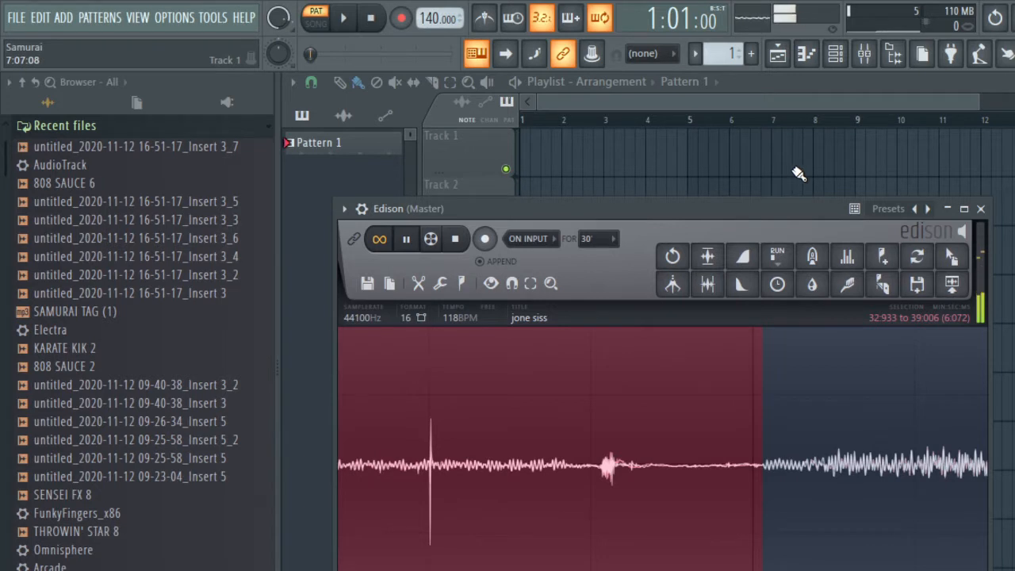
left_click_drag(950, 255, 552, 208)
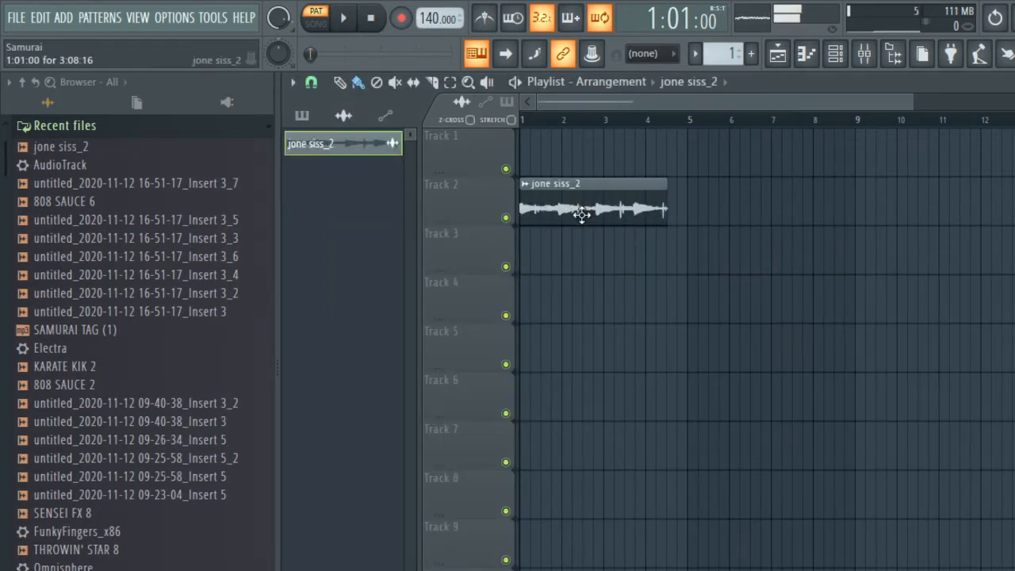
Set the jone siss_2 clip's time stretching mode to Stretch and lengthen the clip to four bars
double_click(581, 212)
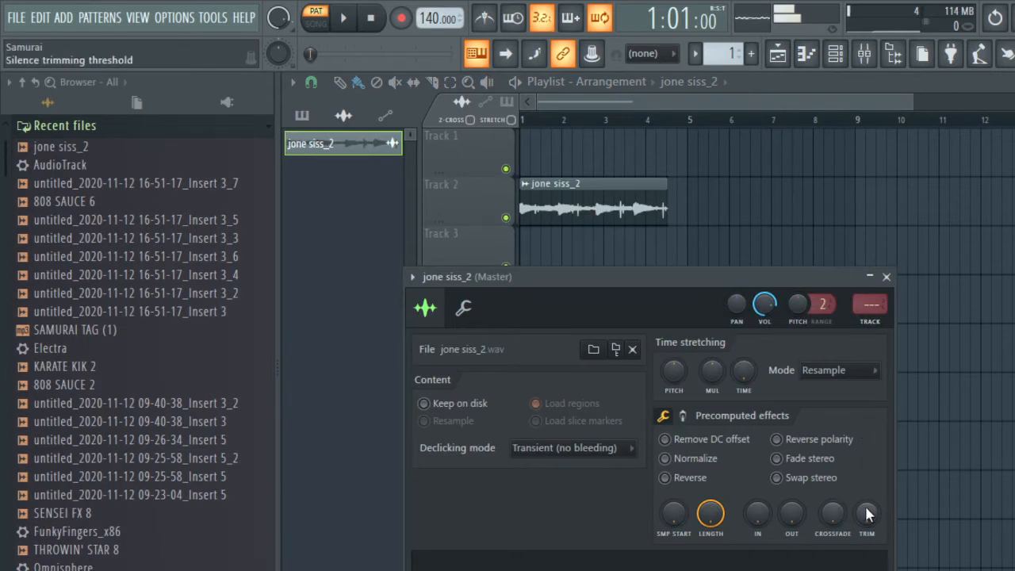
left_click(841, 369)
left_click(839, 420)
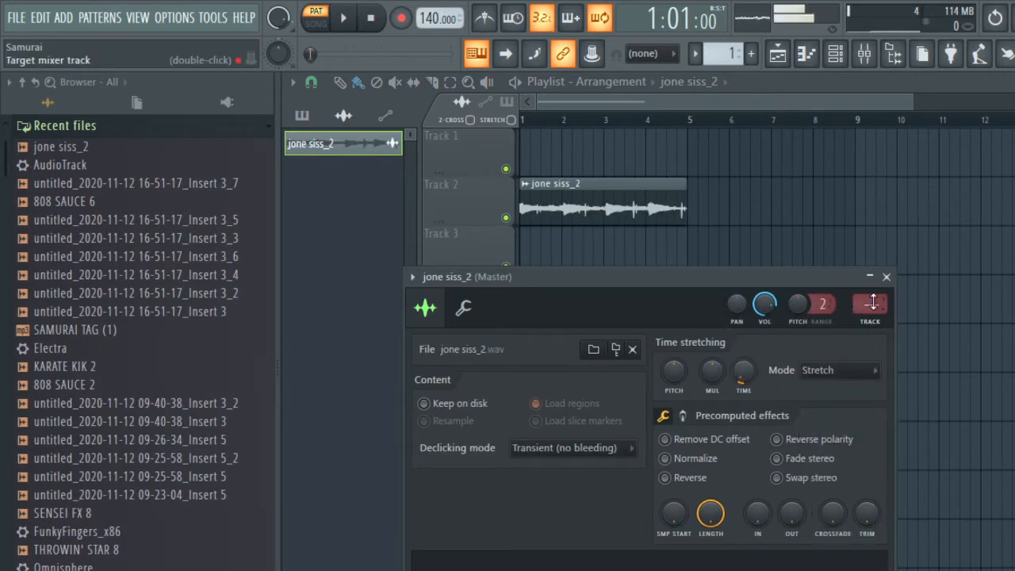
Route jone siss_2 to mixer Insert 4 and load Gross Beat in that insert's first effect slot
key("F9")
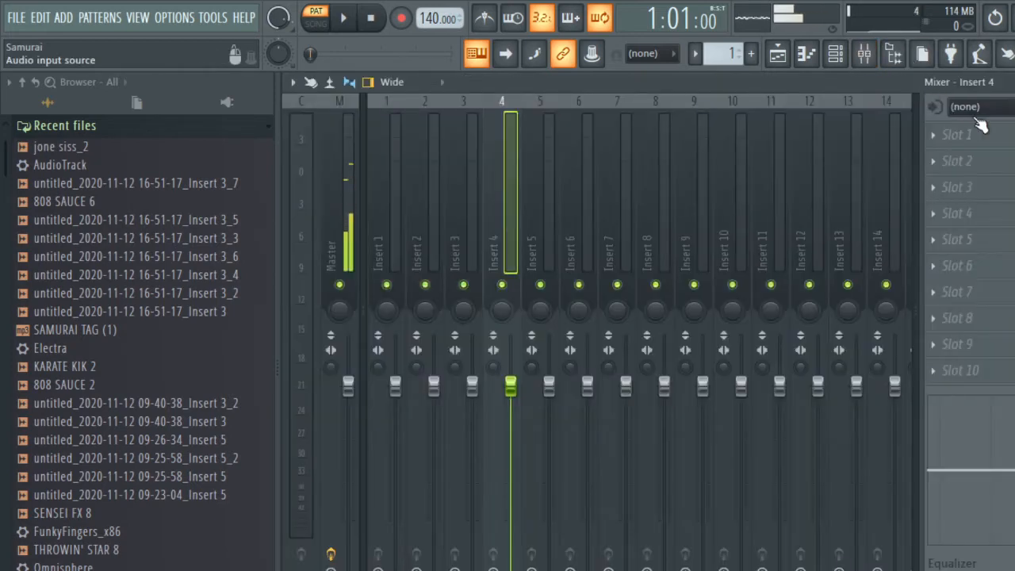
left_click(965, 137)
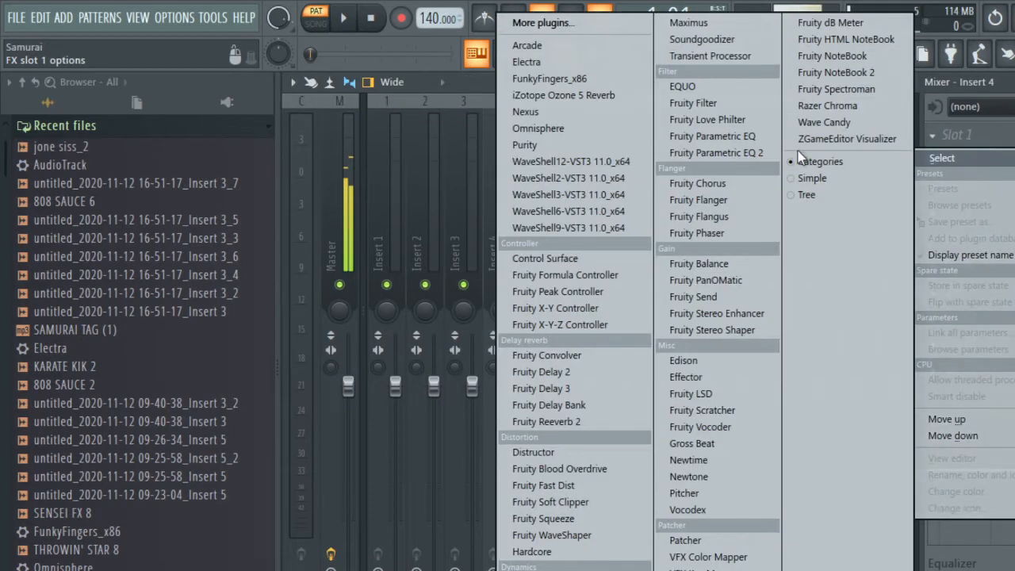
left_click(704, 444)
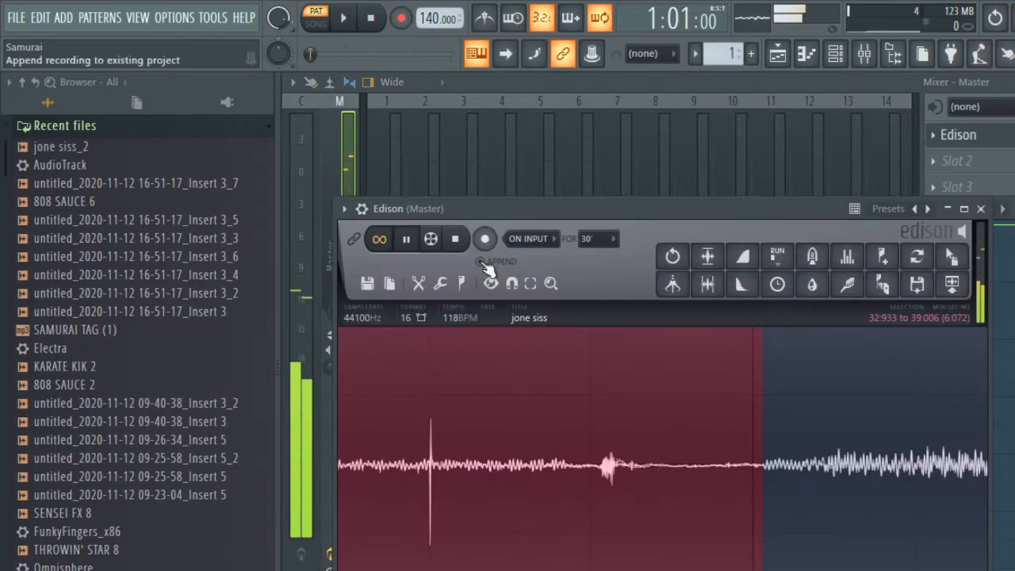
left_click(777, 54)
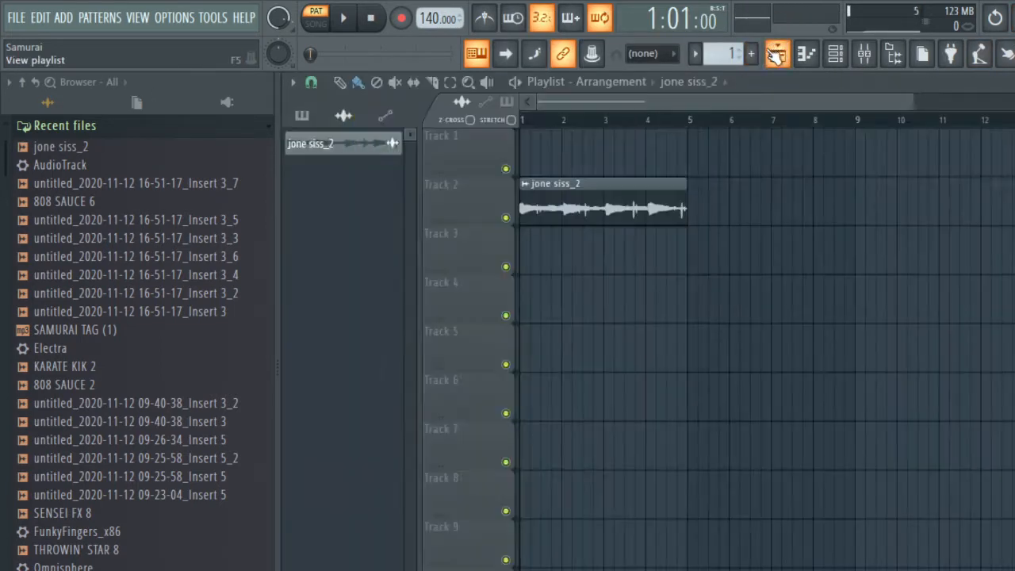
double_click(577, 199)
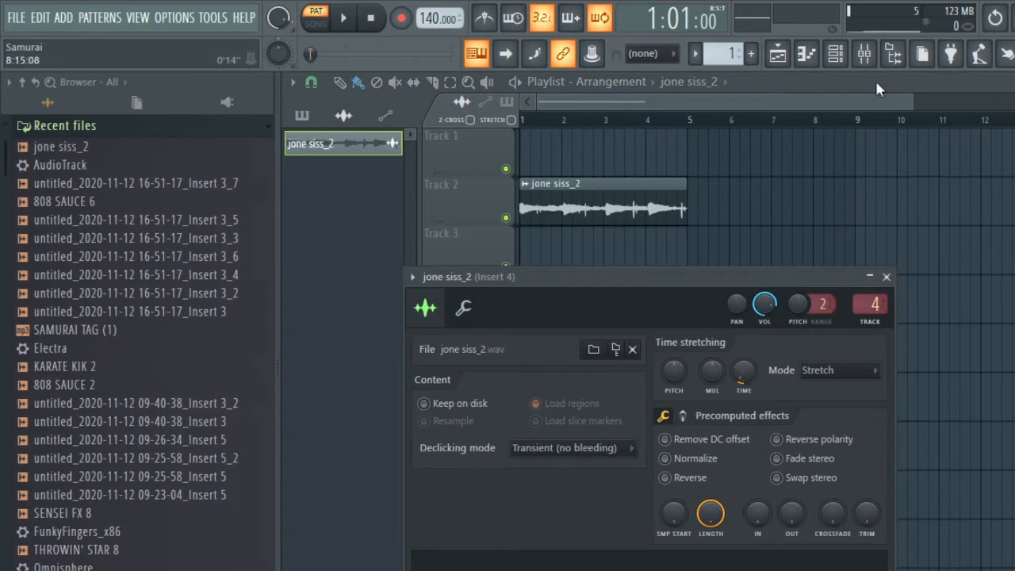
left_click(864, 53)
left_click(963, 139)
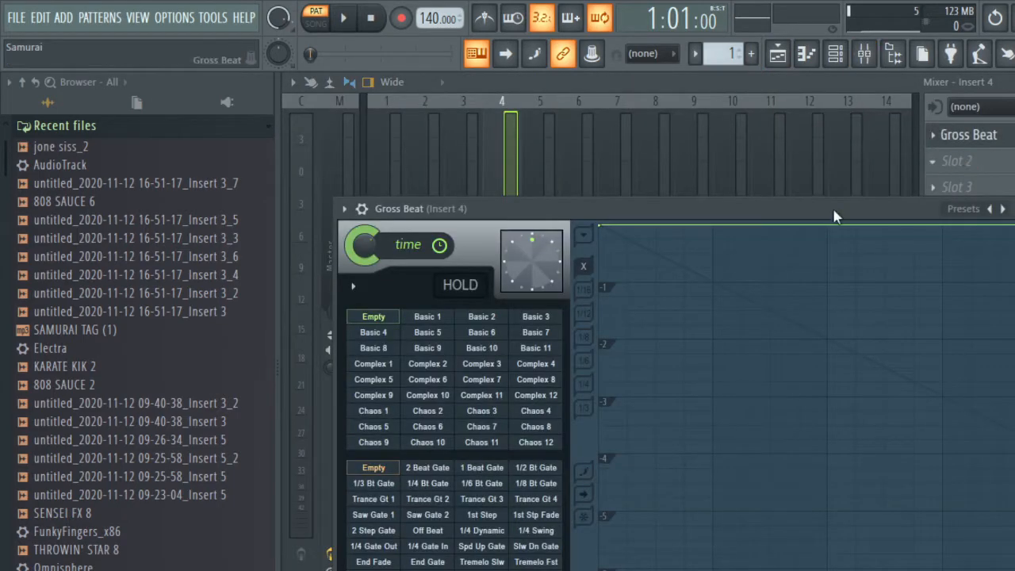
Choose Gross Beat's Momentary preset, apply the 1/2 Speed time effect, and return to the playlist
left_click(1002, 209)
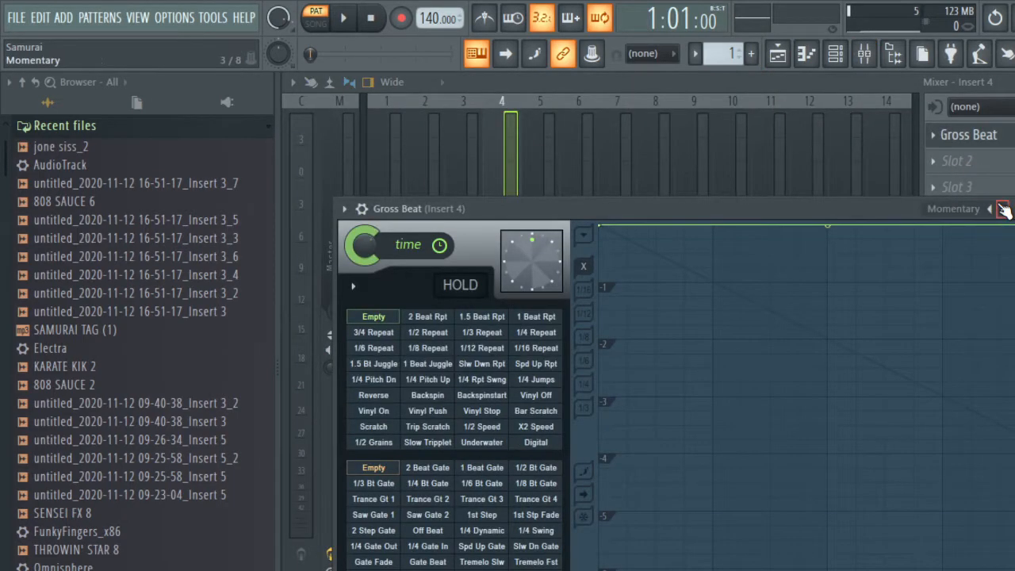
left_click(490, 429)
key("space")
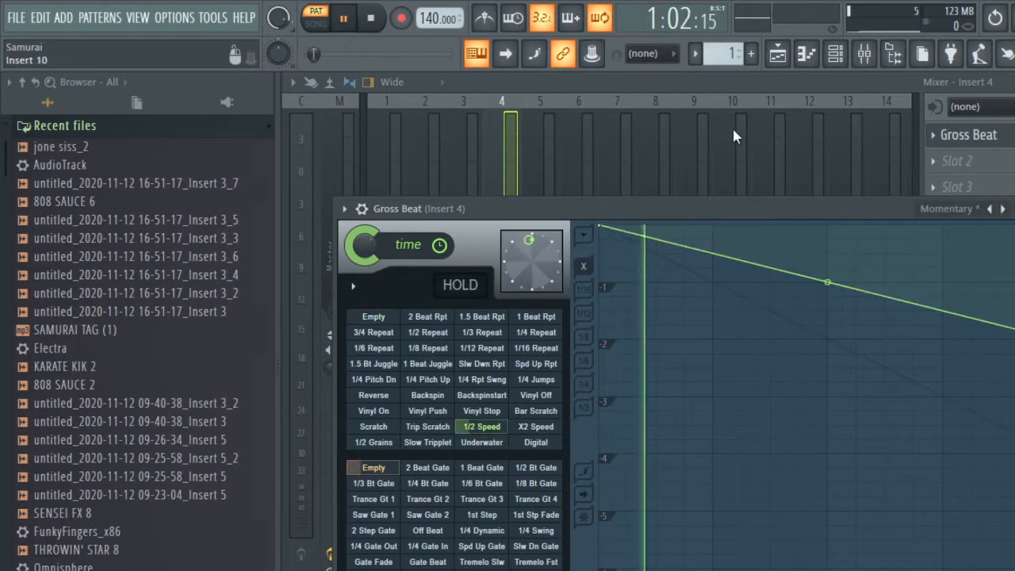
key("space")
left_click(777, 53)
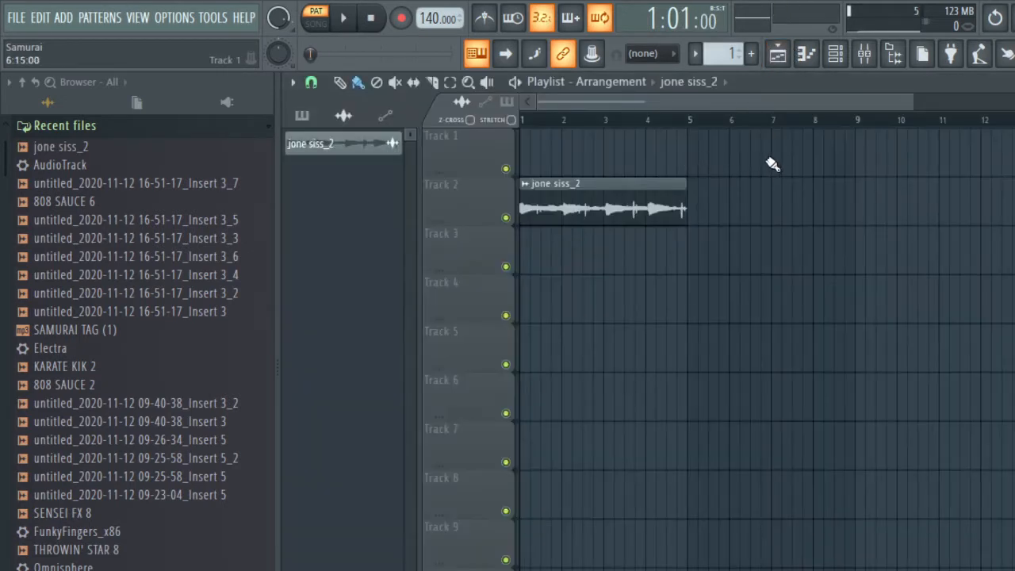
Place Pattern 1 on playlist Track 1 at bar 1 and play the arrangement in song mode
scroll(630, 138, "down", 4)
scroll(714, 158, "up", 3)
left_click(741, 163)
right_click(784, 165)
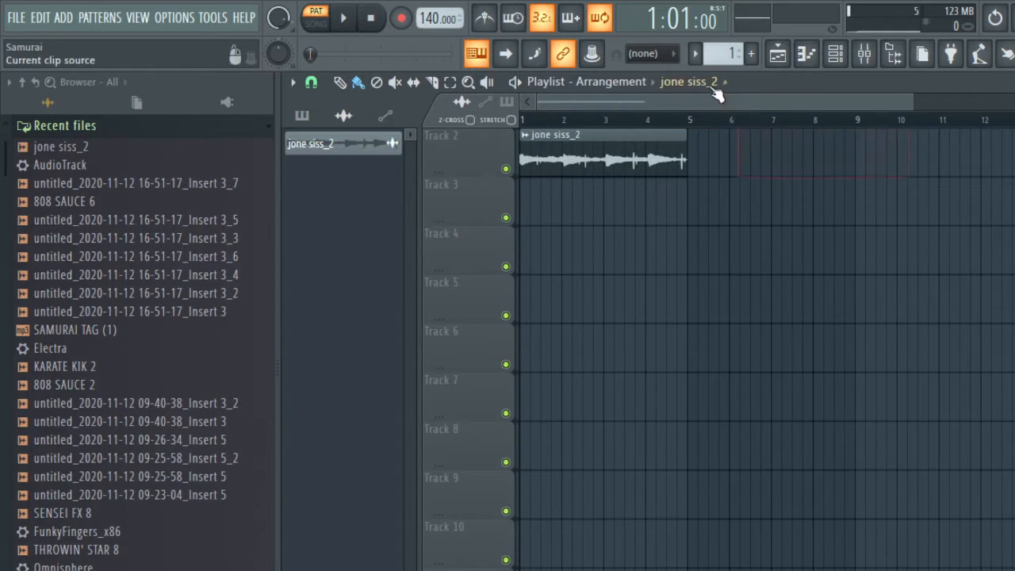
left_click(718, 82)
left_click(714, 145)
scroll(770, 170, "up", 1)
key("space")
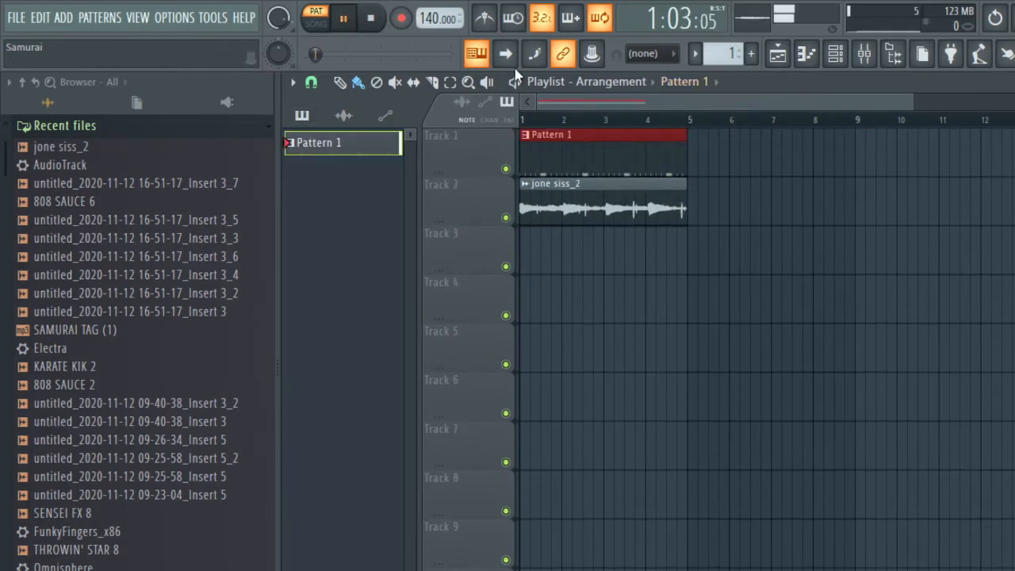
key("l")
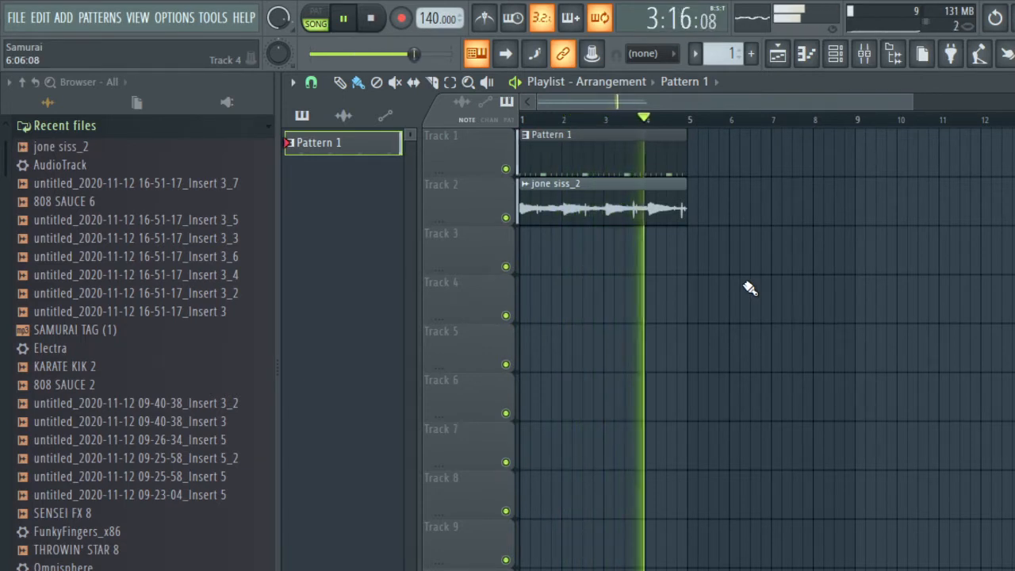
Raise the pitch of the jone siss_2 clip by 500 cents
double_click(630, 215)
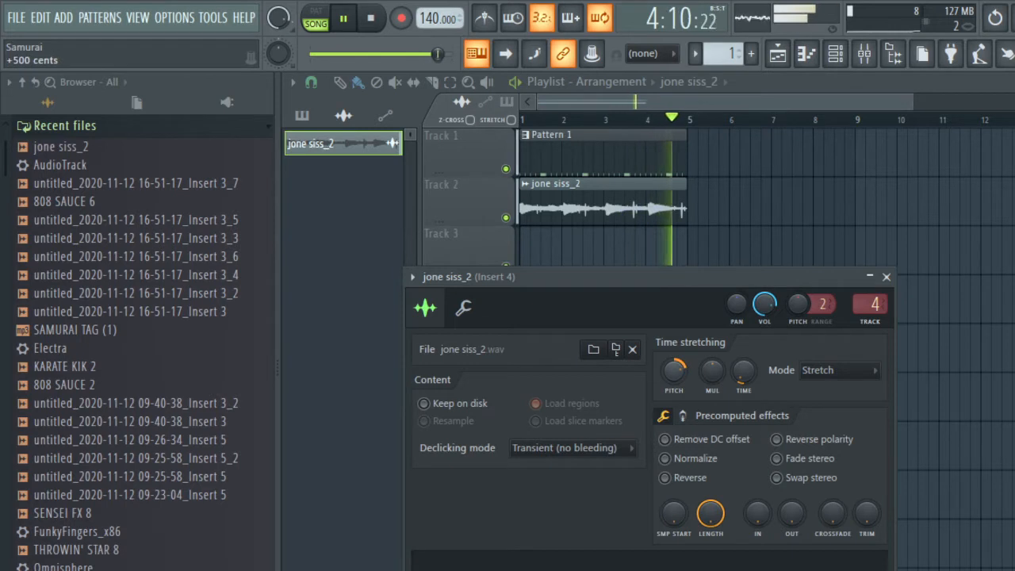
right_click(949, 338)
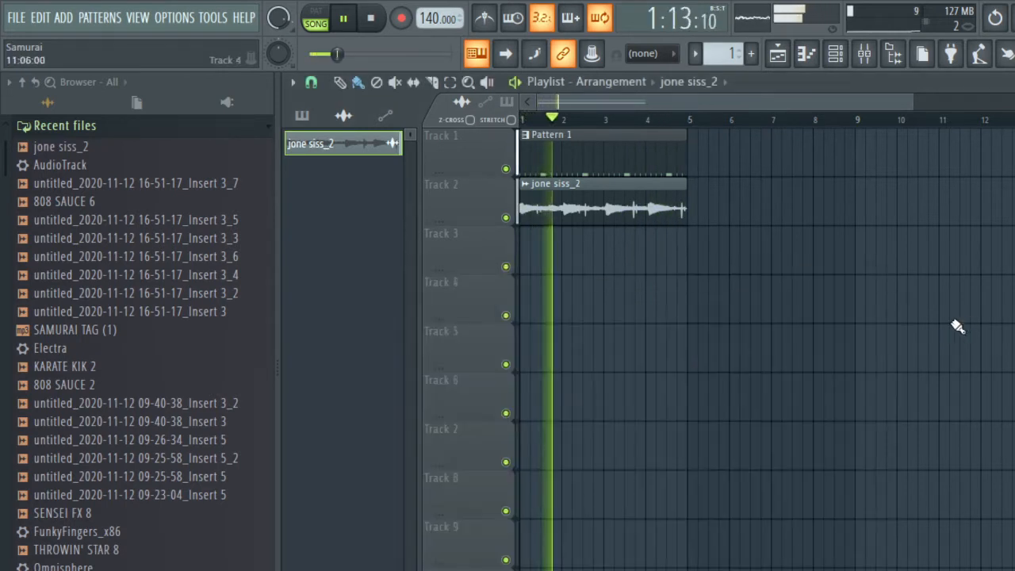
Create a new pattern named yuo and place it on playlist Track 3 at bar 1
left_click(835, 53)
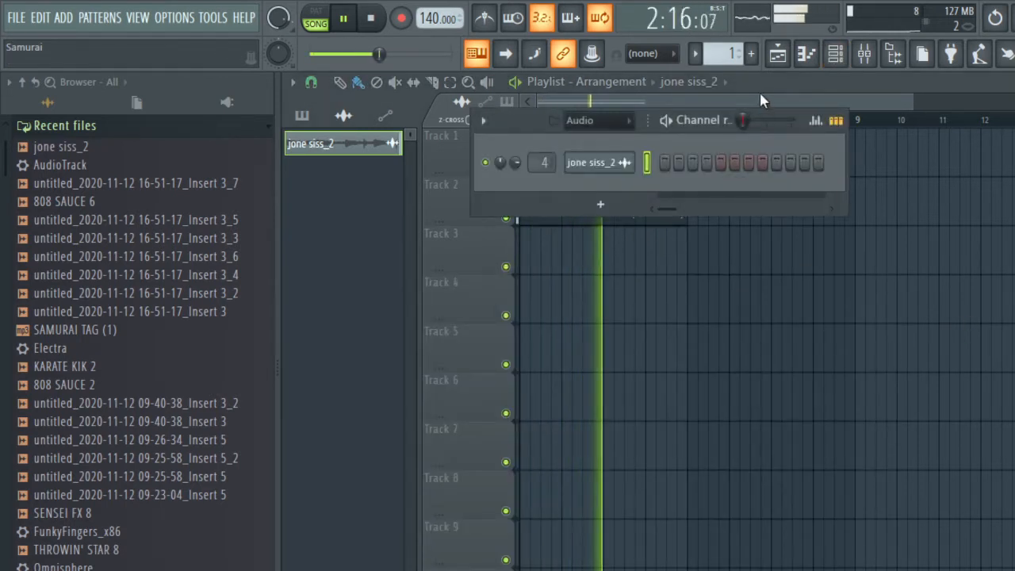
left_click(751, 54)
type("yuo")
key("Return")
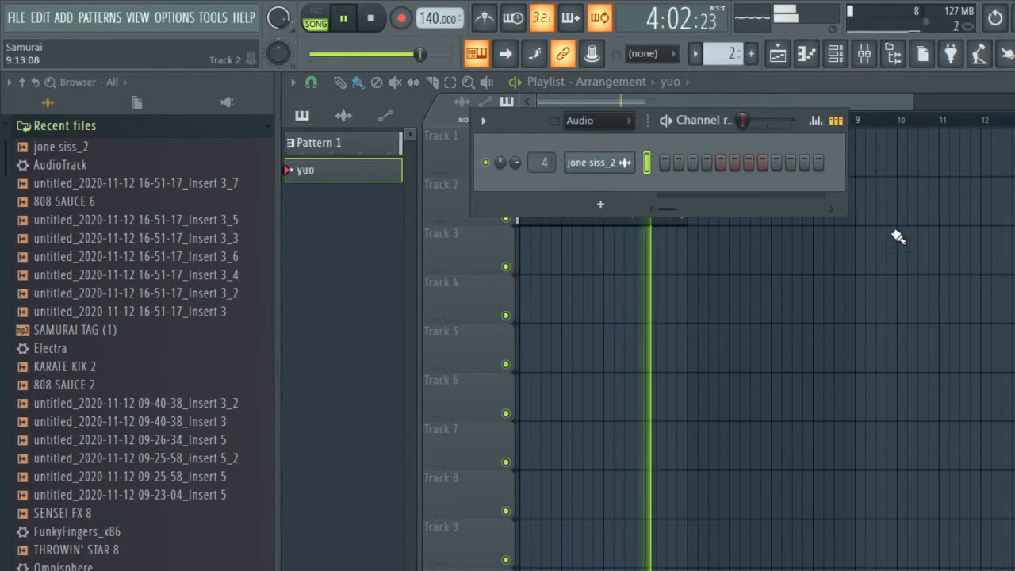
left_click(939, 251)
left_click_drag(940, 251, 540, 251)
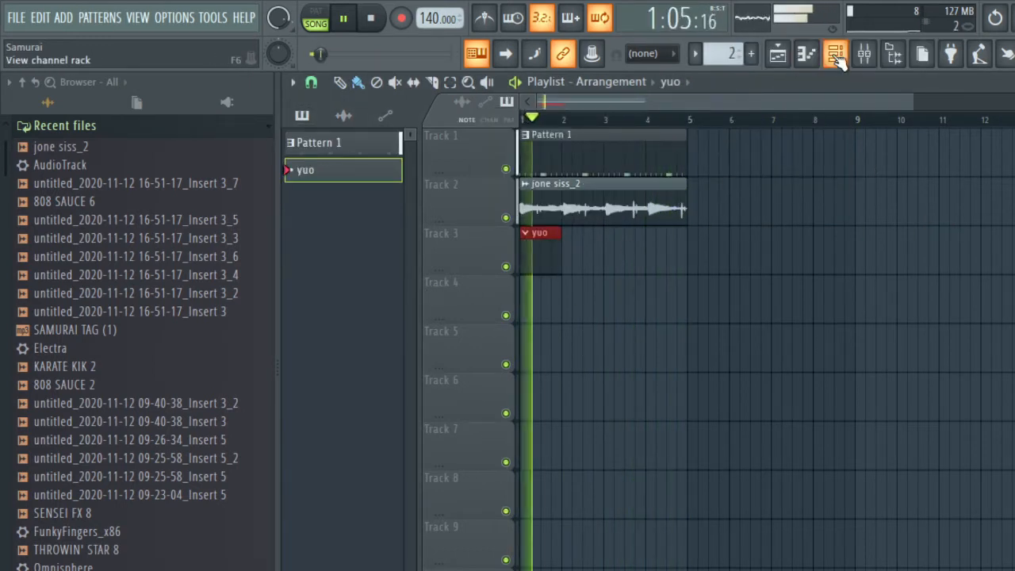
Add the recent sample 808 SAUCE 6 to the channel rack and enable Cut itself for that channel
left_click(836, 53)
left_click_drag(63, 202, 600, 189)
right_click(598, 187)
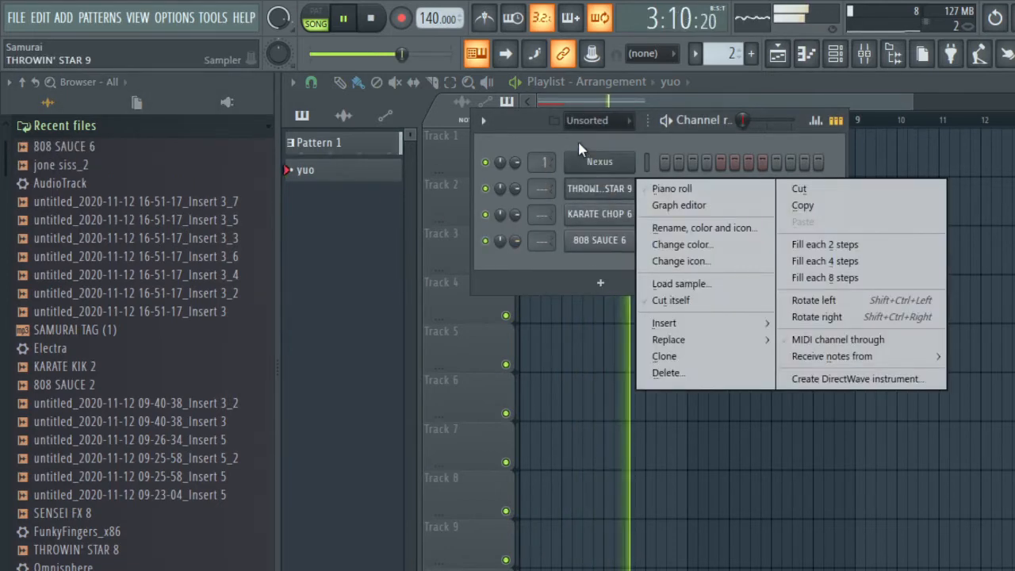
left_click(580, 148)
right_click(634, 241)
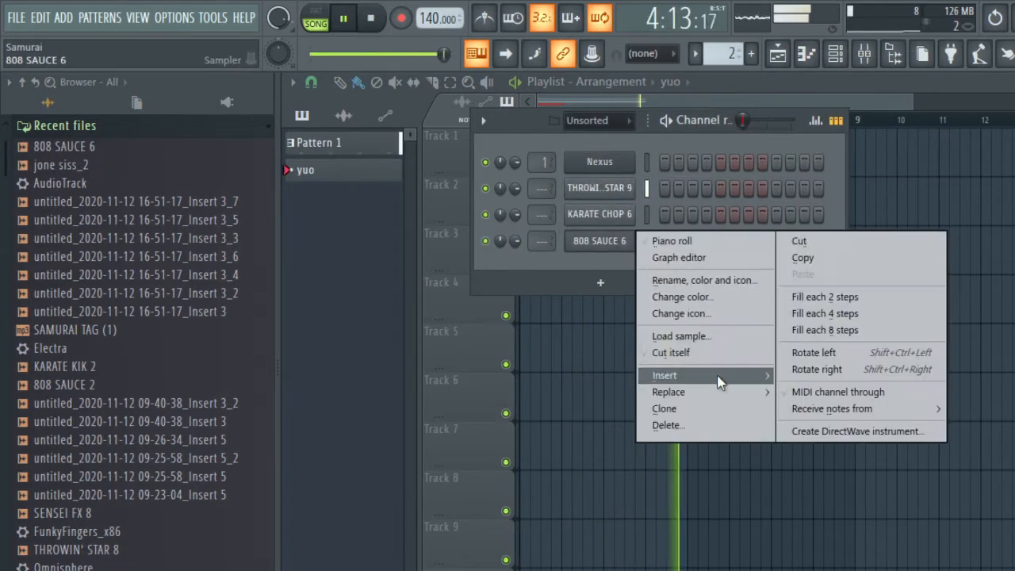
mouse_move(715, 379)
left_click(702, 357)
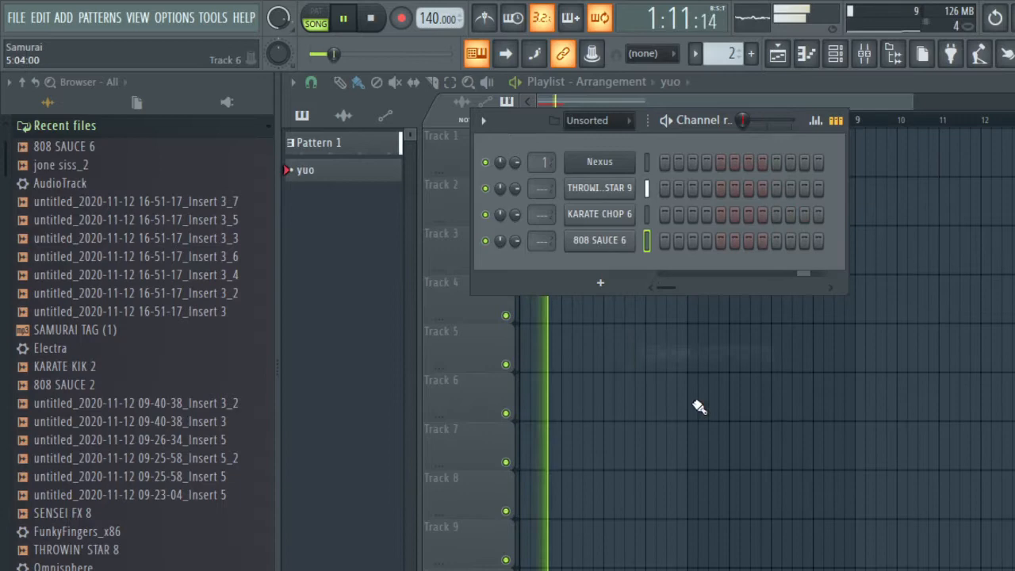
right_click(673, 445)
Open the piano roll for 808 SAUCE 6 and audition keys around C7 against the playing sample
key("F6")
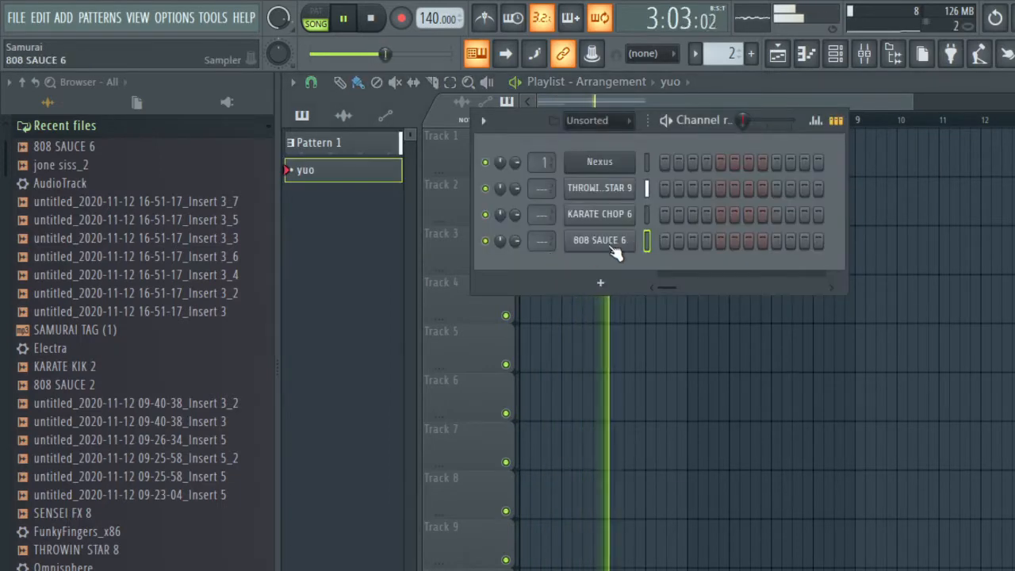
right_click(607, 244)
left_click(674, 241)
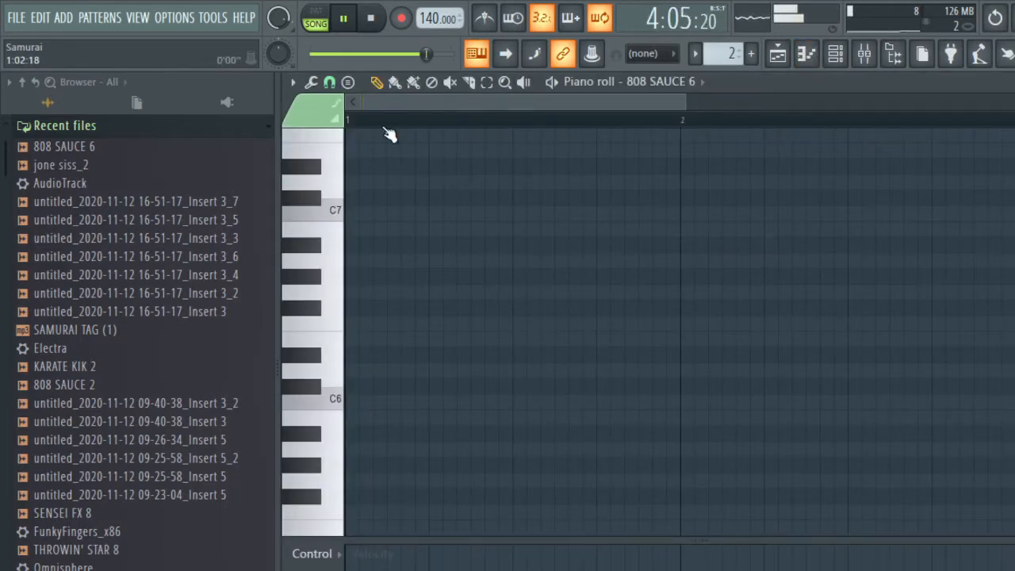
left_click(325, 227)
scroll(329, 261, "down", 3)
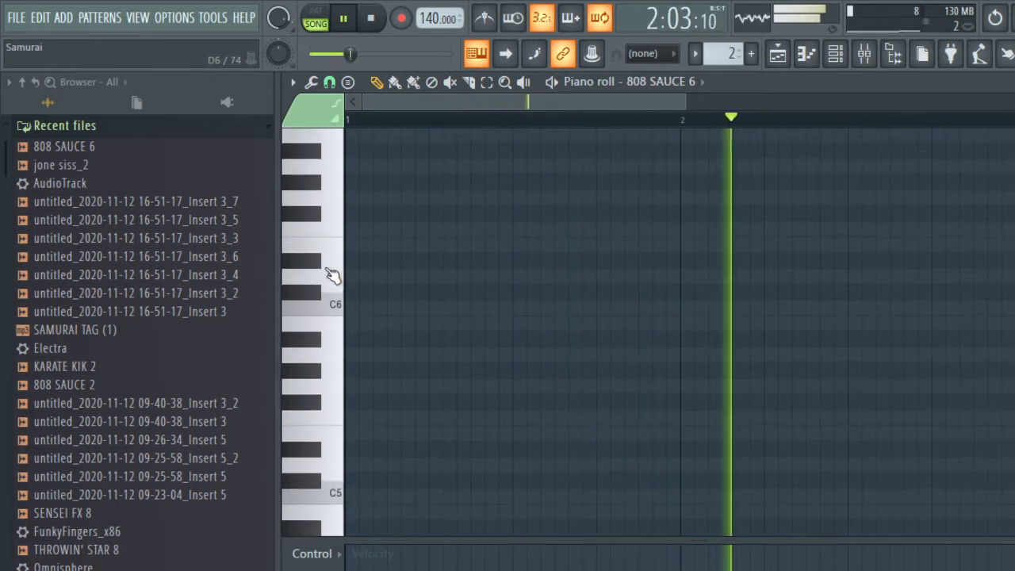
scroll(327, 271, "up", 4)
key("space")
key("space")
left_click(334, 303)
left_click(334, 347)
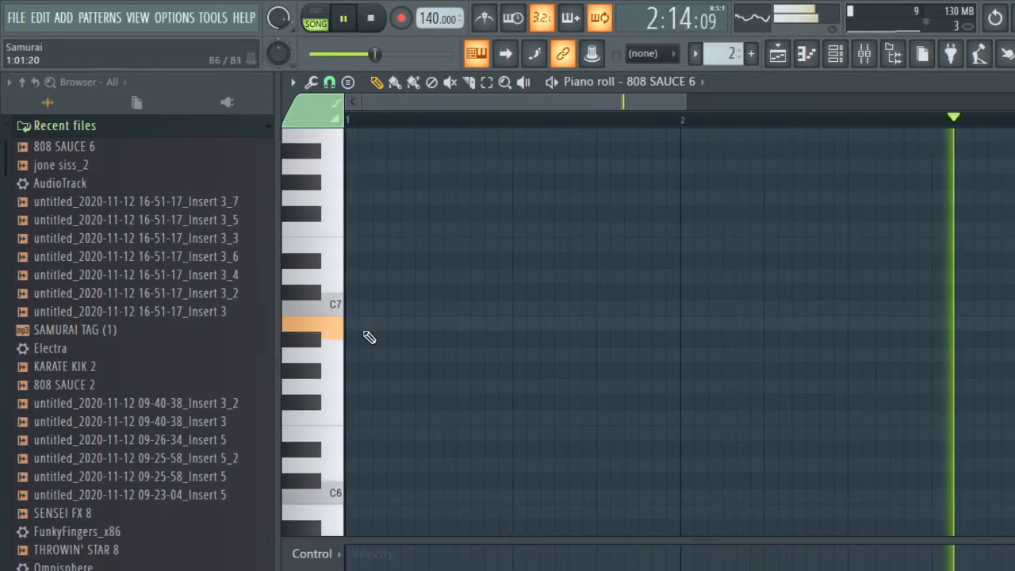
Place two B6 notes in bar 1, at steps 1 and 7, and set the note snap to Line
left_click(367, 327)
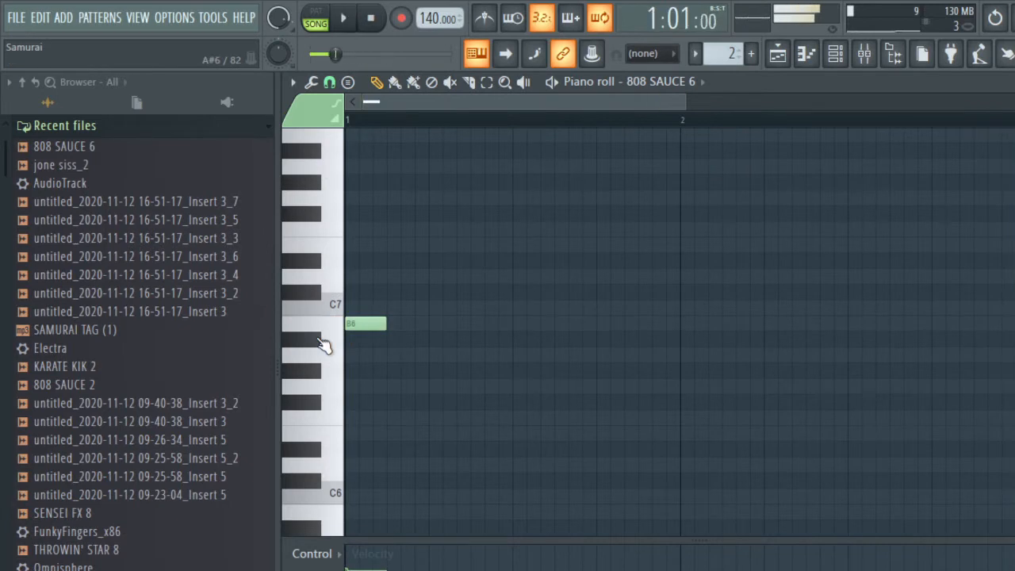
left_click(480, 325)
left_click(329, 82)
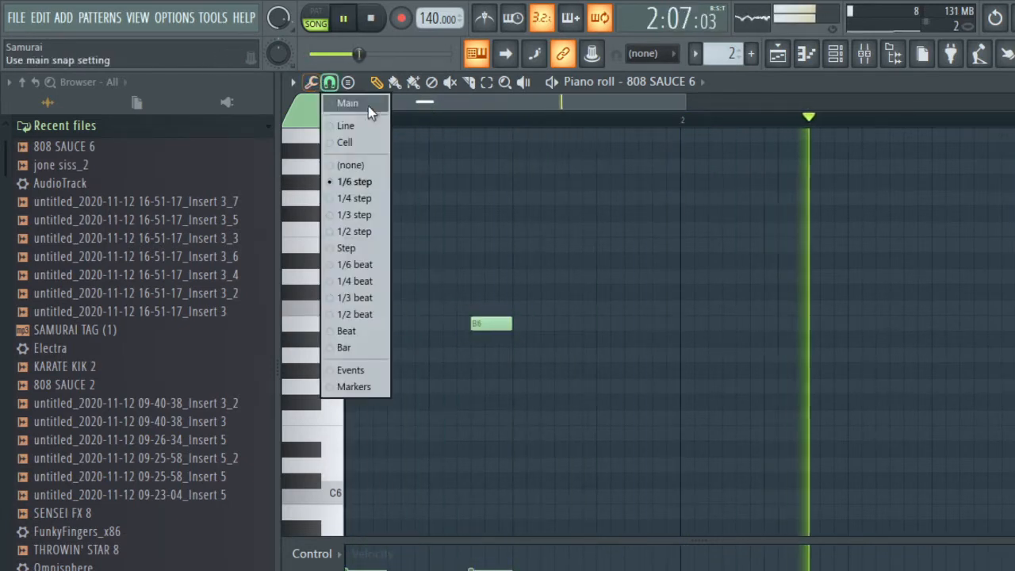
left_click(364, 125)
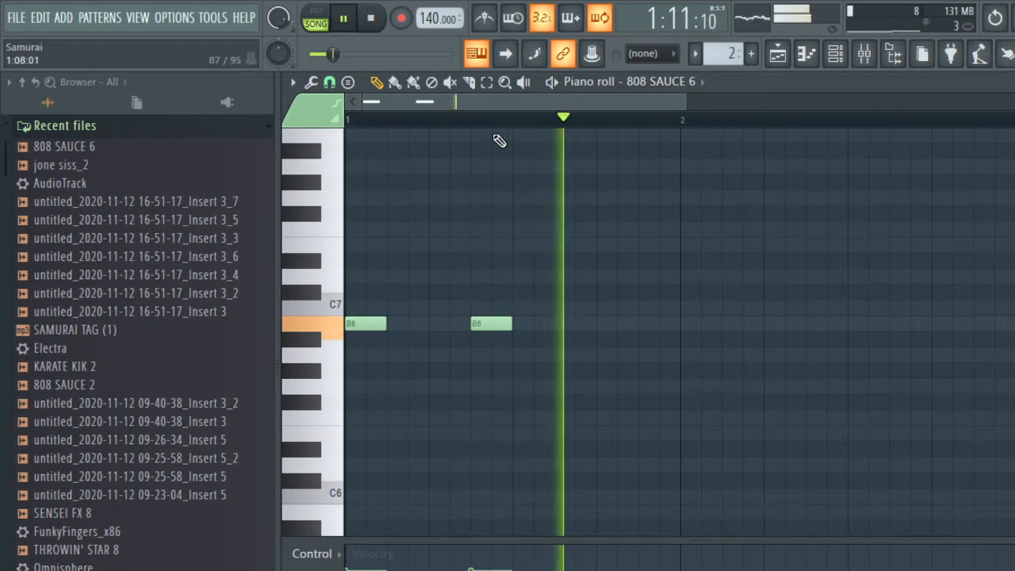
Add two A6 notes in bar 2, at steps 5 and 11, checking their timing against the playing sample
scroll(547, 198, "down", 3)
key("space")
left_click(546, 356)
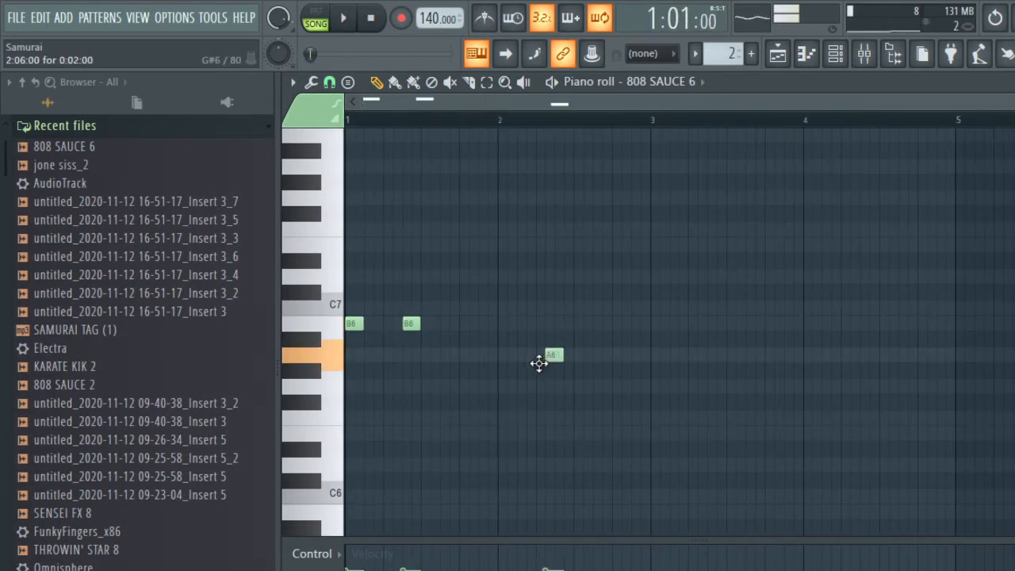
left_click_drag(539, 362, 538, 369)
key("space")
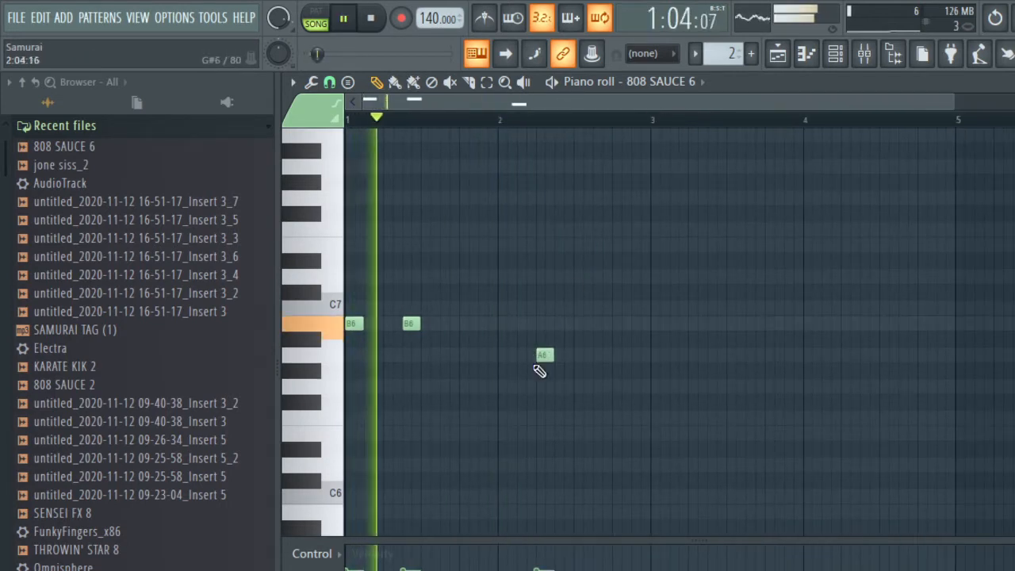
left_click(601, 357)
Add two D7 notes in bar 3, at steps 1 and 7, following the sample
key("space")
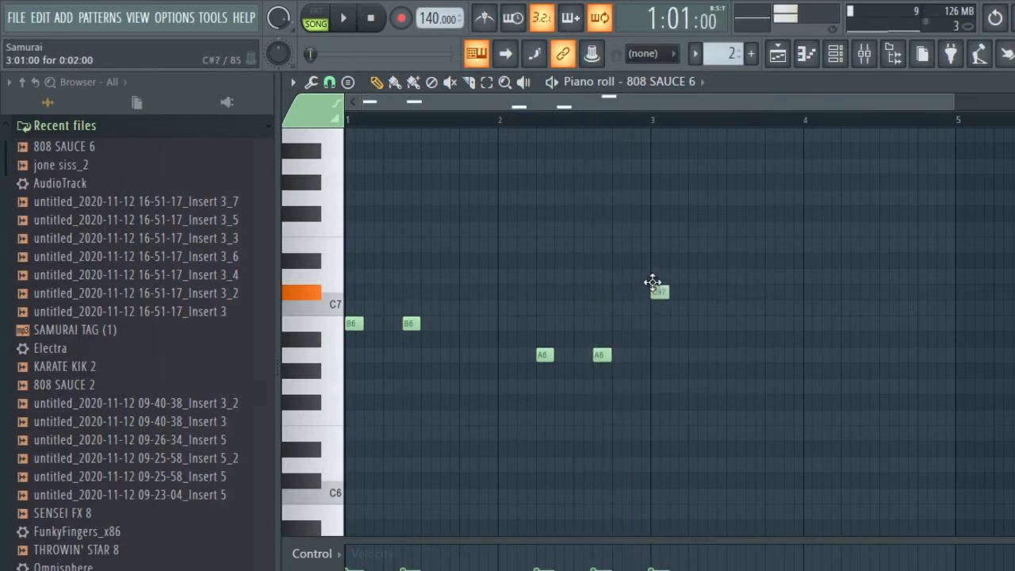
left_click_drag(650, 275, 651, 275)
key("space")
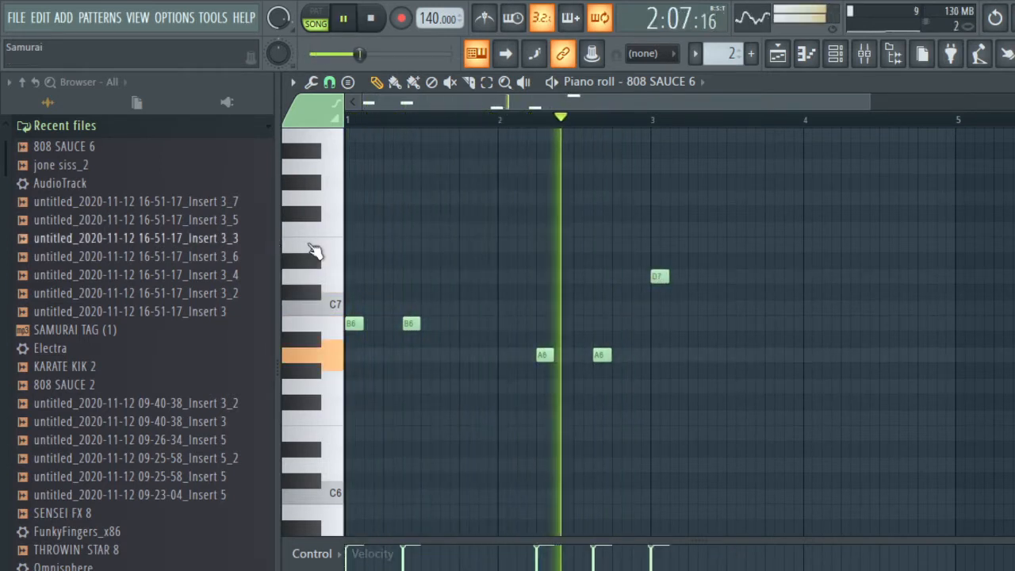
left_click(712, 276)
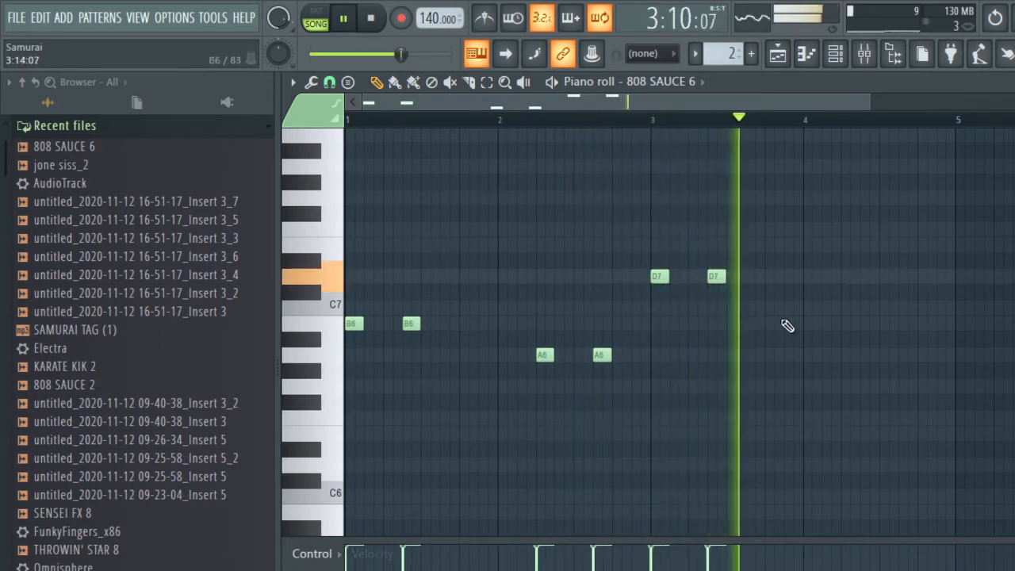
Add three B6 notes in bar 4, at steps 5, 11 and 15, and transpose all notes down two octaves
left_click(847, 340)
key("space")
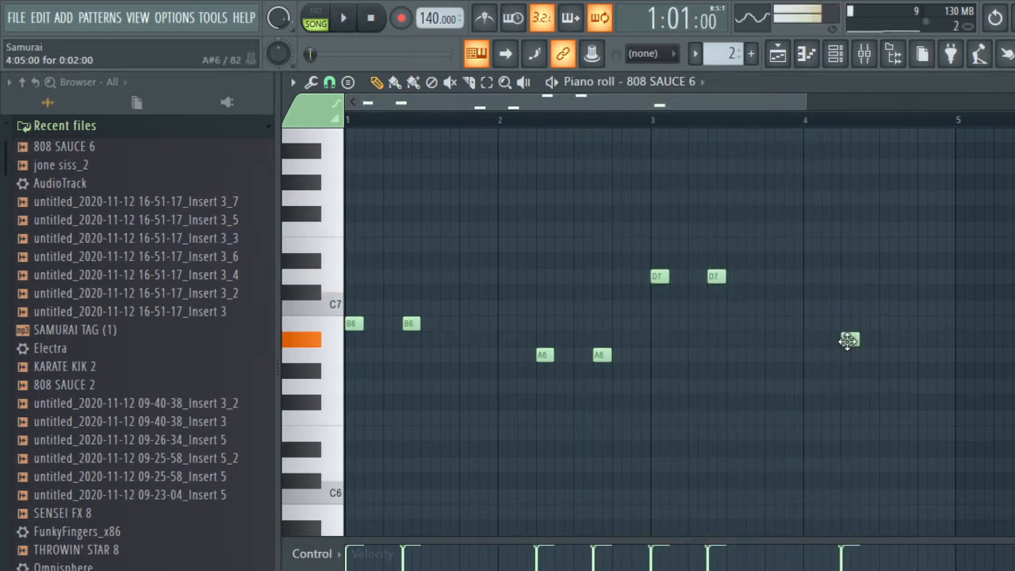
key("space")
left_click(653, 117)
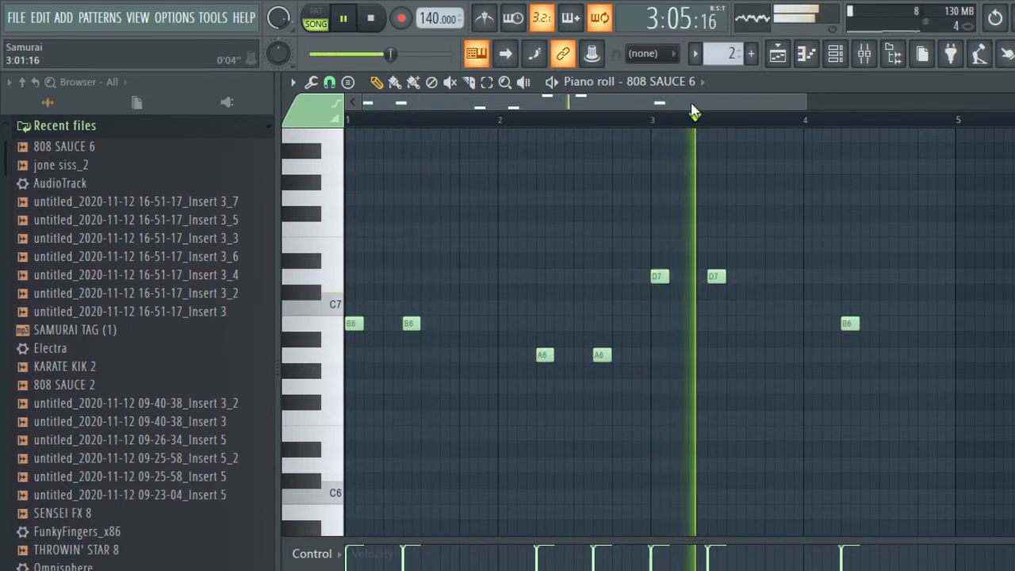
left_click(810, 325)
left_click(854, 325)
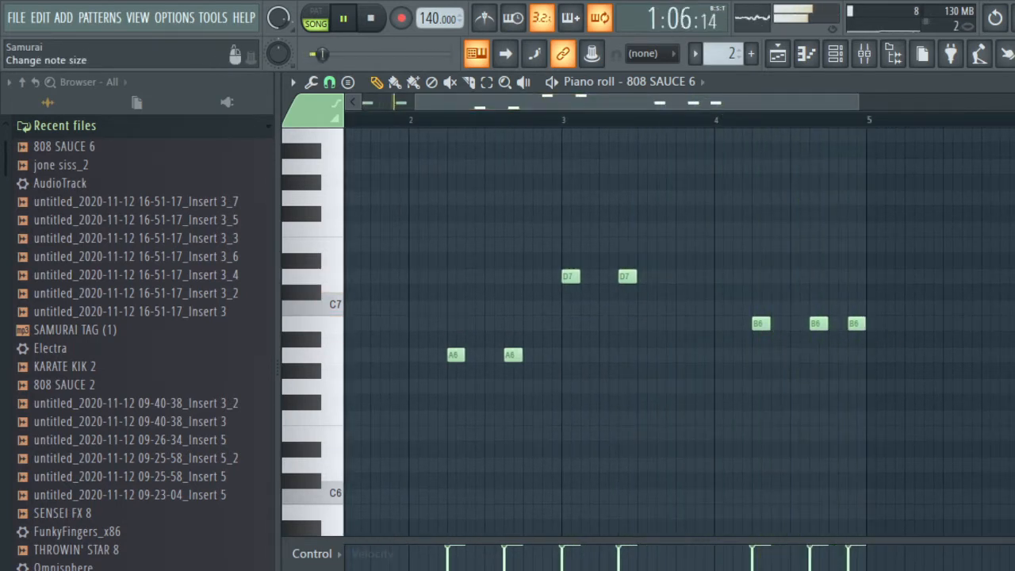
key("ctrl+Down")
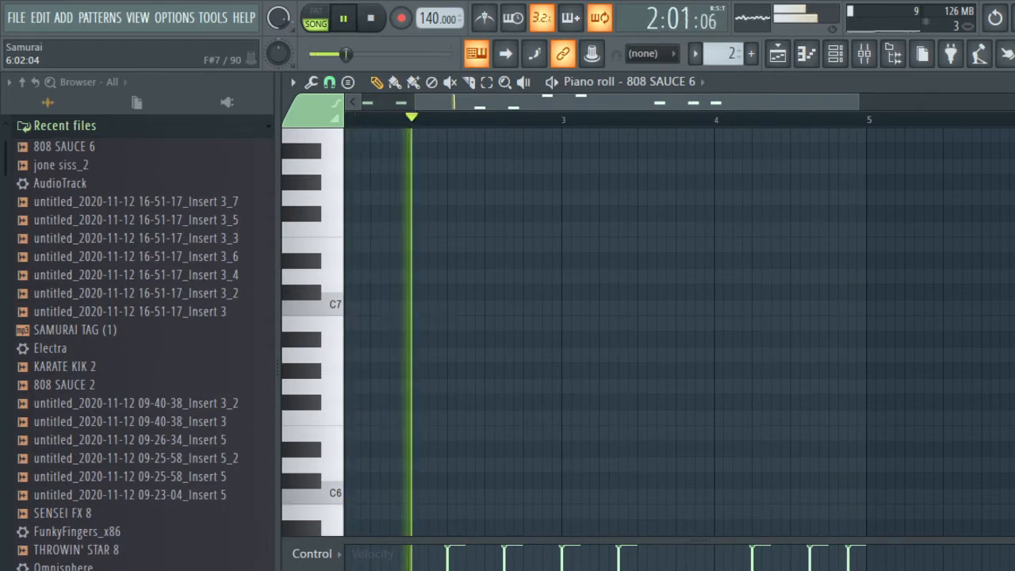
Raise the channel volume of 808 SAUCE 6 and route it to mixer track 6, checking its level in the mixer
left_click(1014, 81)
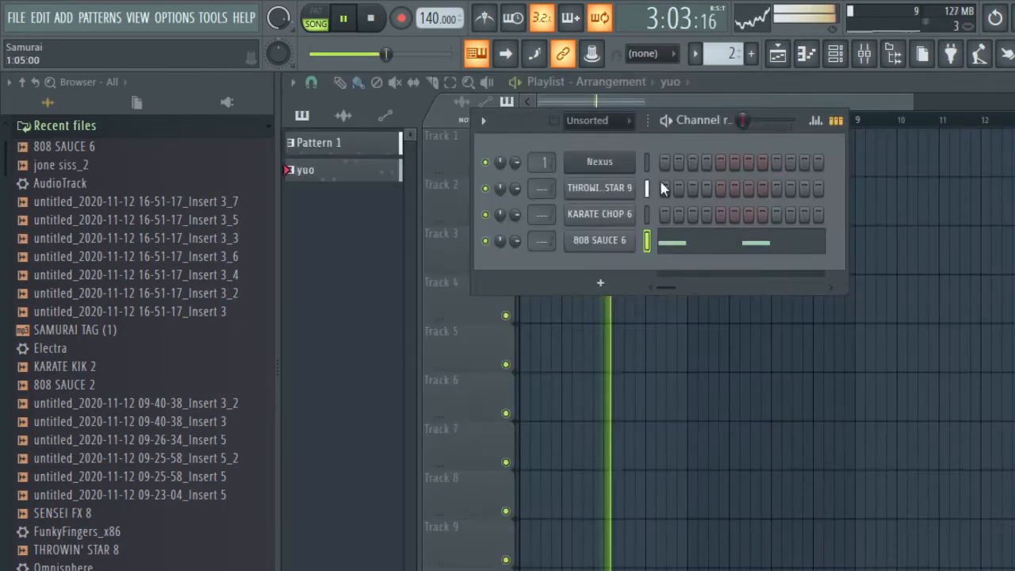
left_click_drag(516, 242, 540, 234)
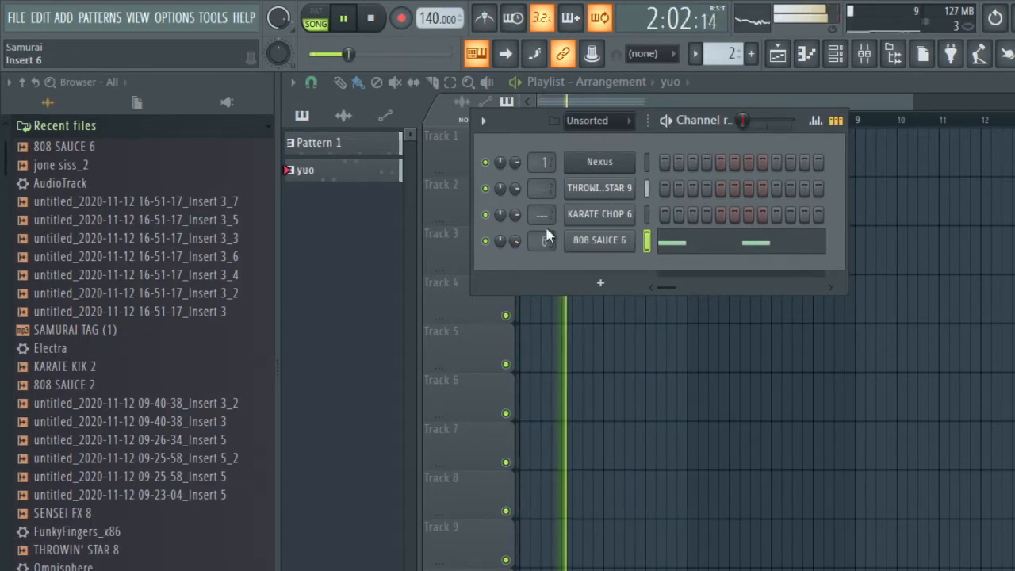
left_click(864, 53)
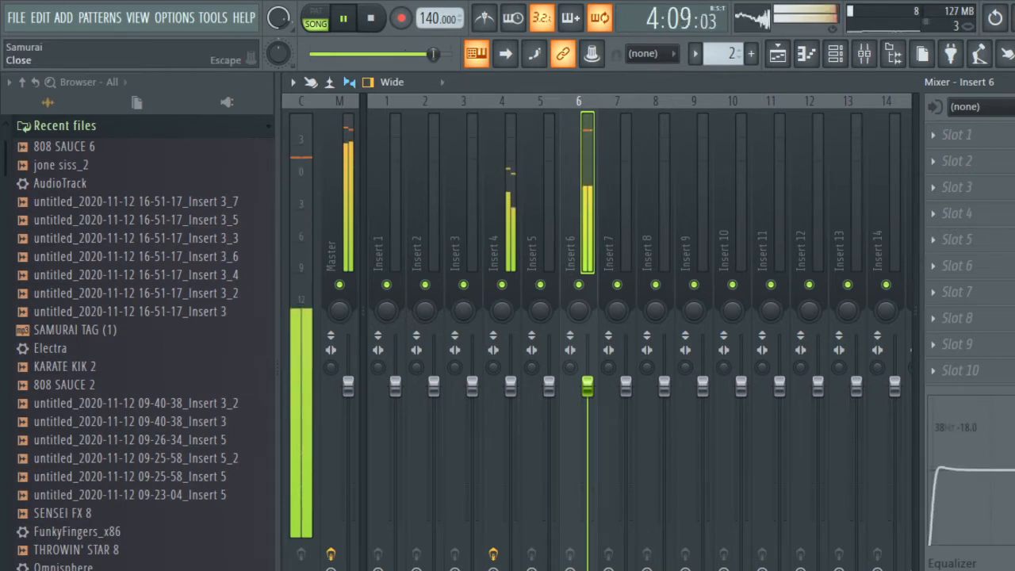
key("Escape")
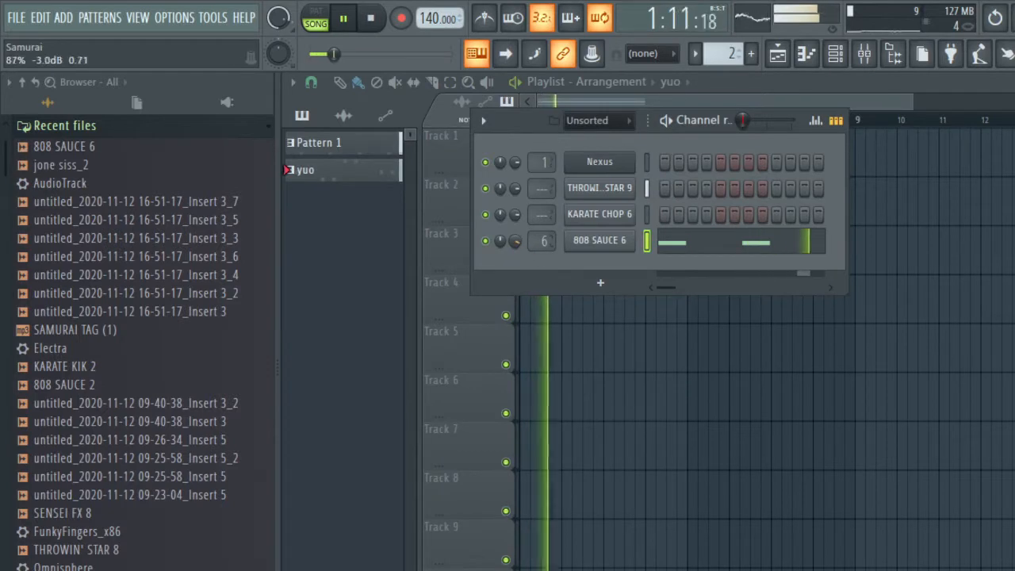
Add one-step 808 SAUCE 6 notes: B4 at steps 15 and 16 of bar 1, and A4 at step 15 of bar 2
left_click(674, 247)
scroll(574, 255, "down", 3)
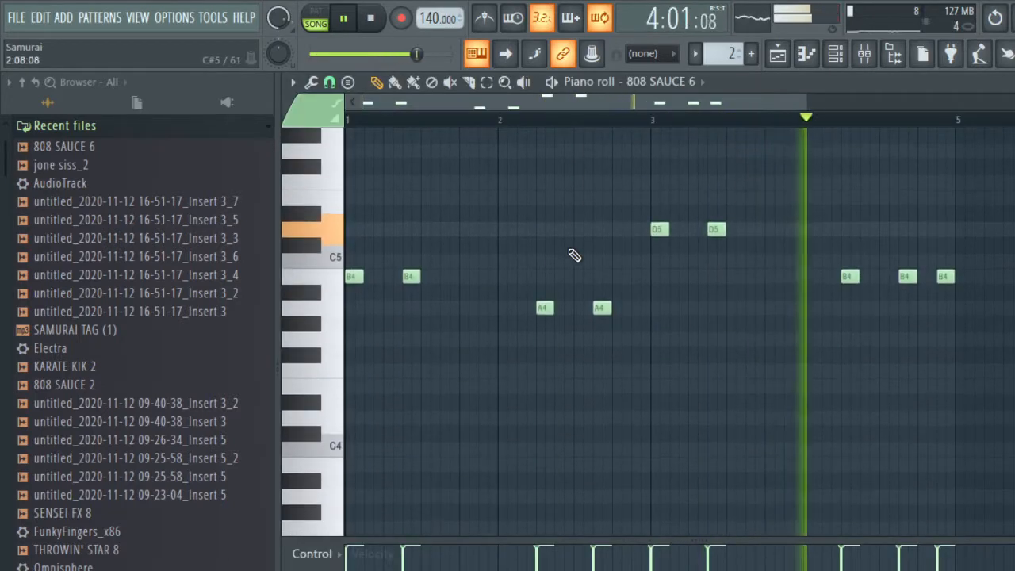
key("space")
key("space")
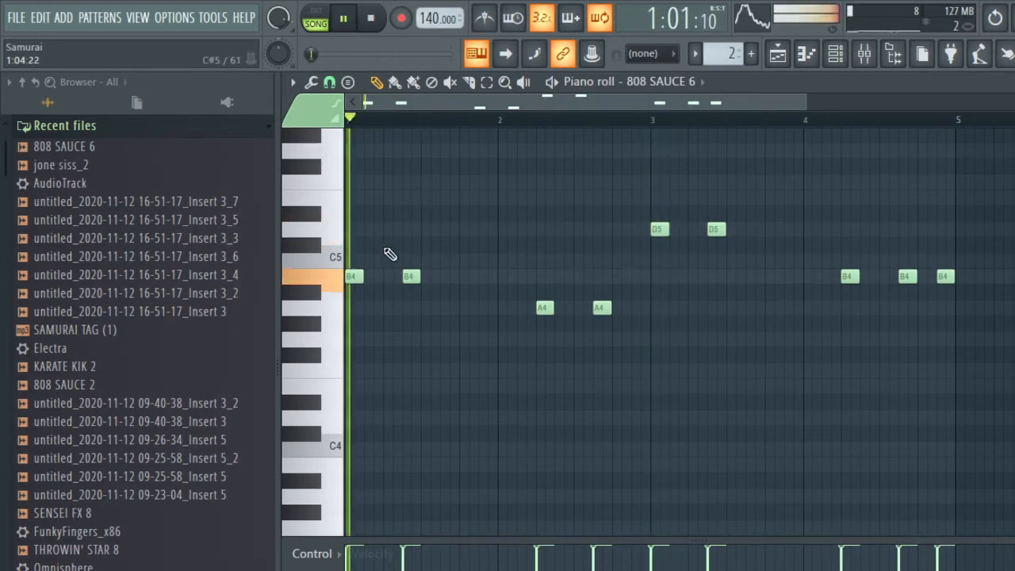
left_click(483, 277)
key("space")
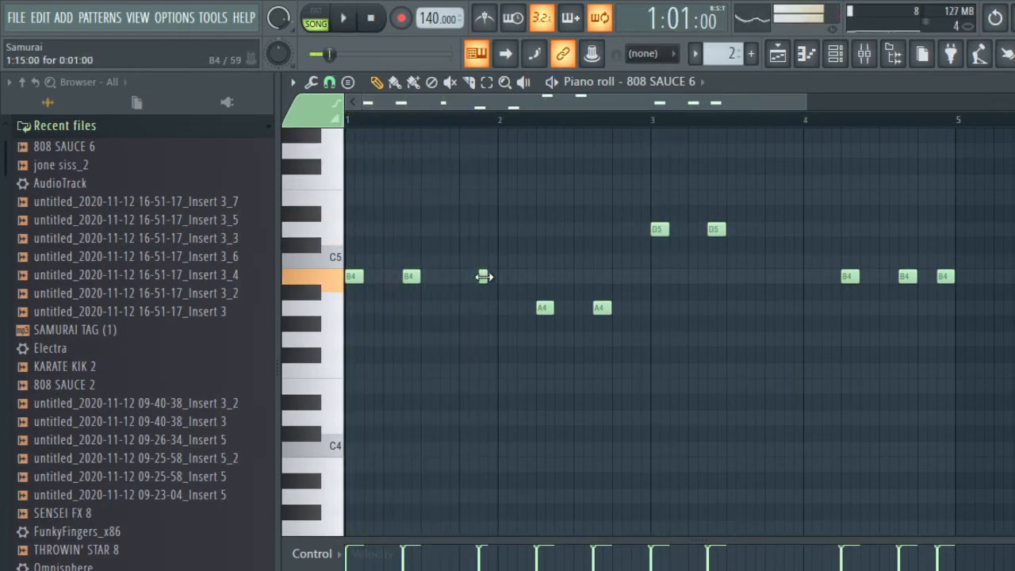
left_click(485, 280)
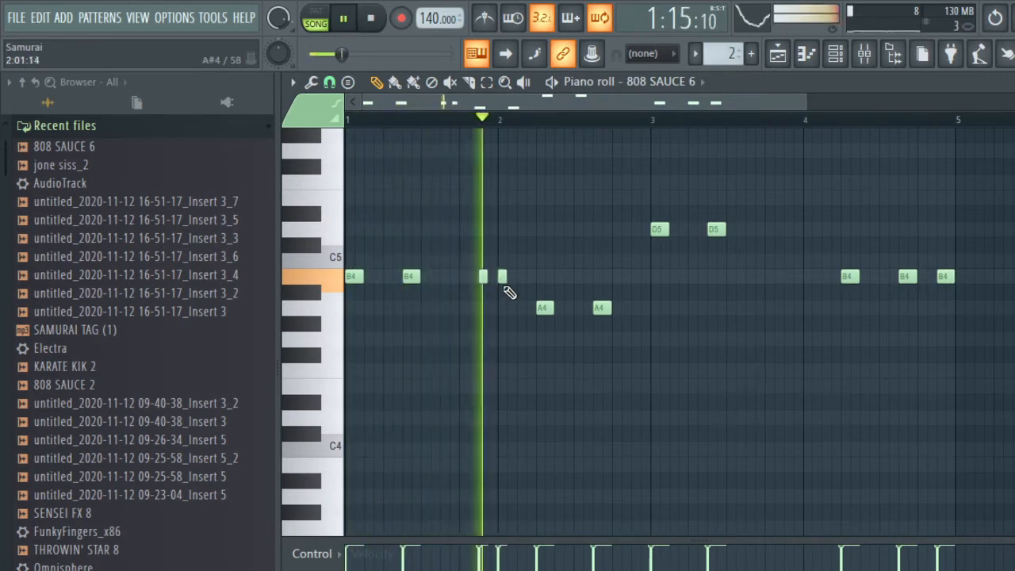
key("space")
key("space")
left_click(492, 276)
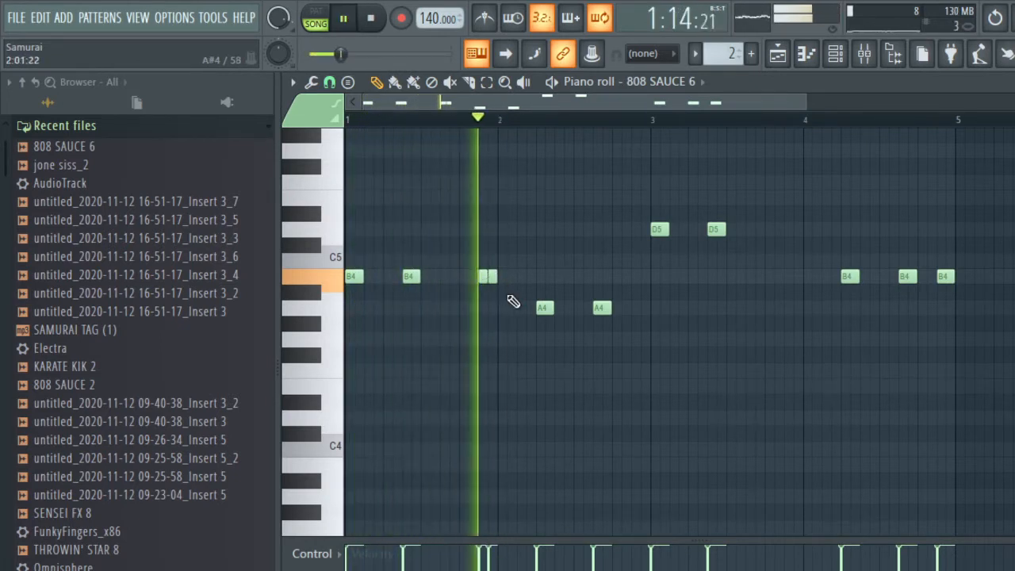
left_click(636, 308)
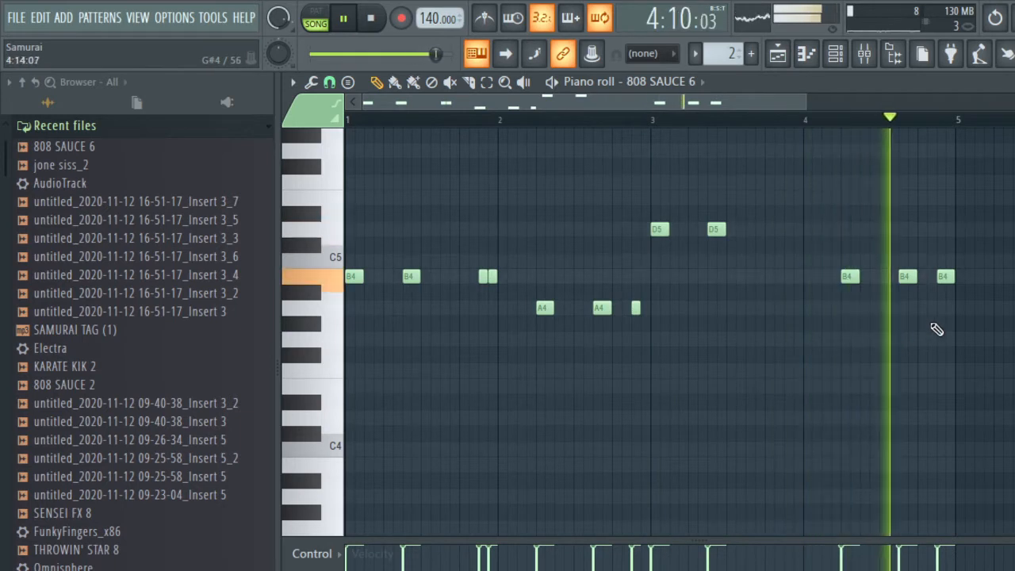
key("space")
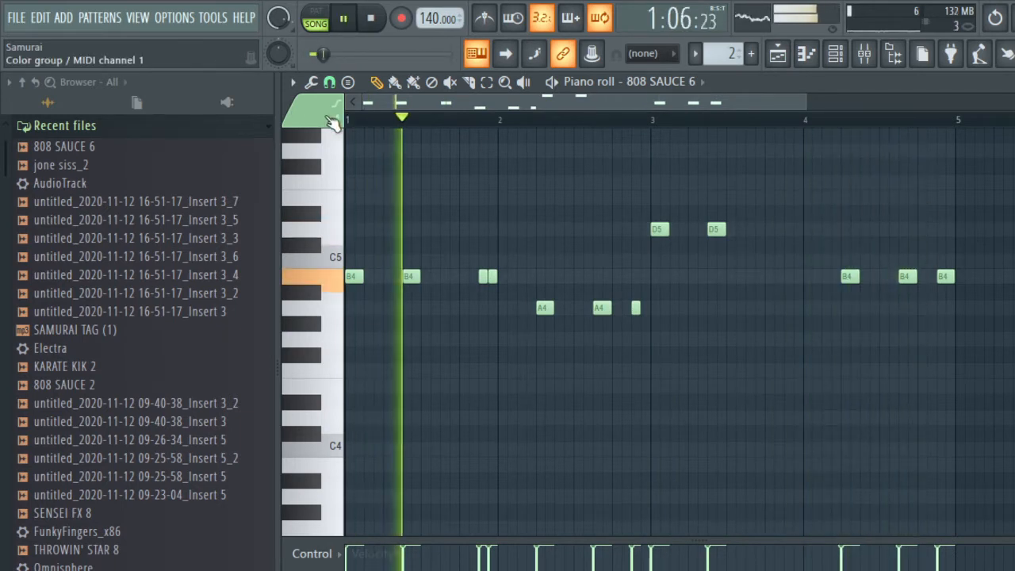
Add two slide notes: a one-step A5 at step 13 of bar 4 and a four-step A4 at step 11 of bar 3
scroll(891, 227, "up", 3)
left_click(921, 261)
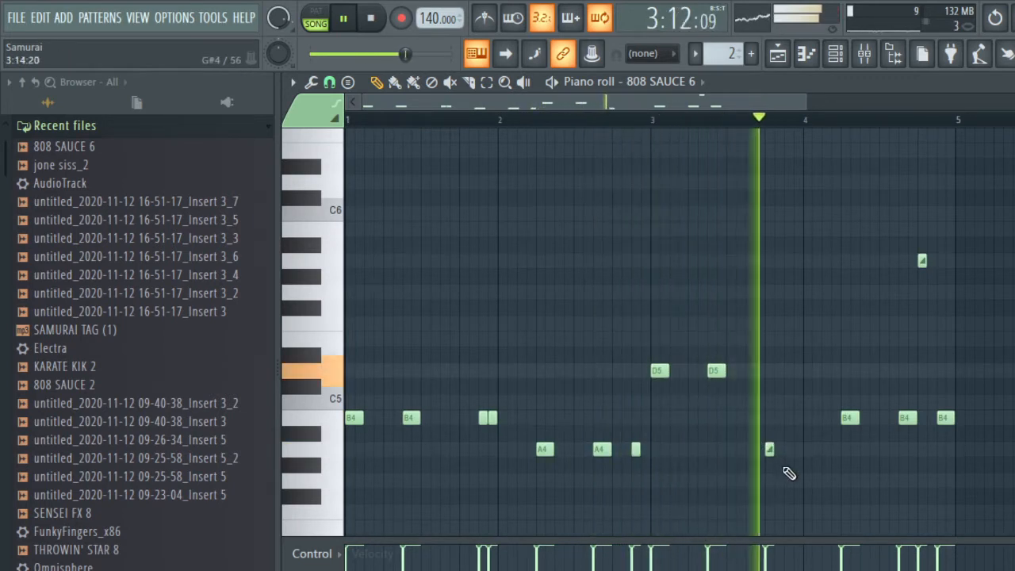
left_click(769, 451)
mouse_move(774, 450)
left_mouse_down()
mouse_move(829, 452)
mouse_move(768, 455)
left_mouse_up()
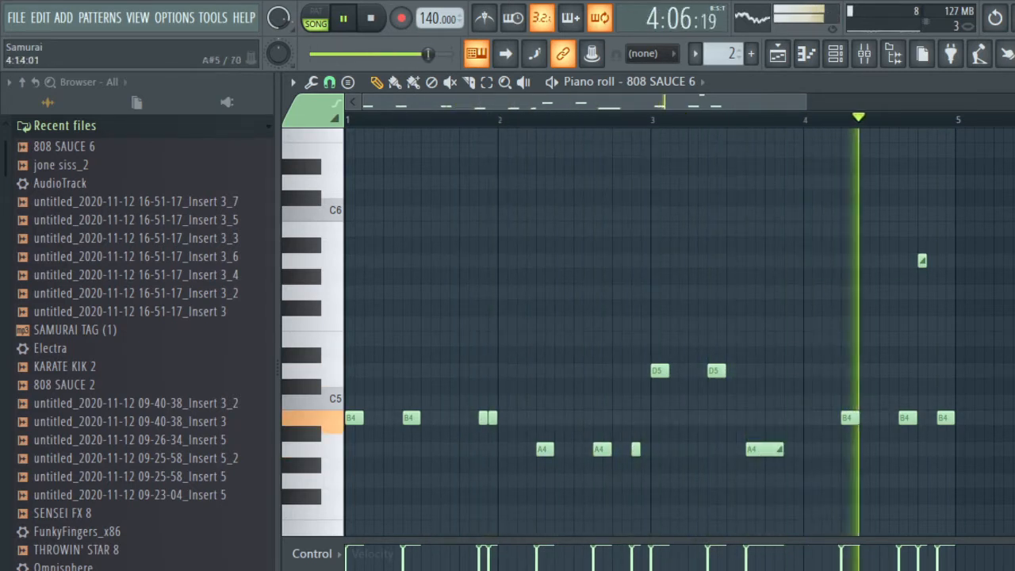
Copy the notes of the 808 SAUCE 6 channel and add the recent sample KARATE KIK 2 to the channel rack
left_click(1014, 81)
right_click(619, 243)
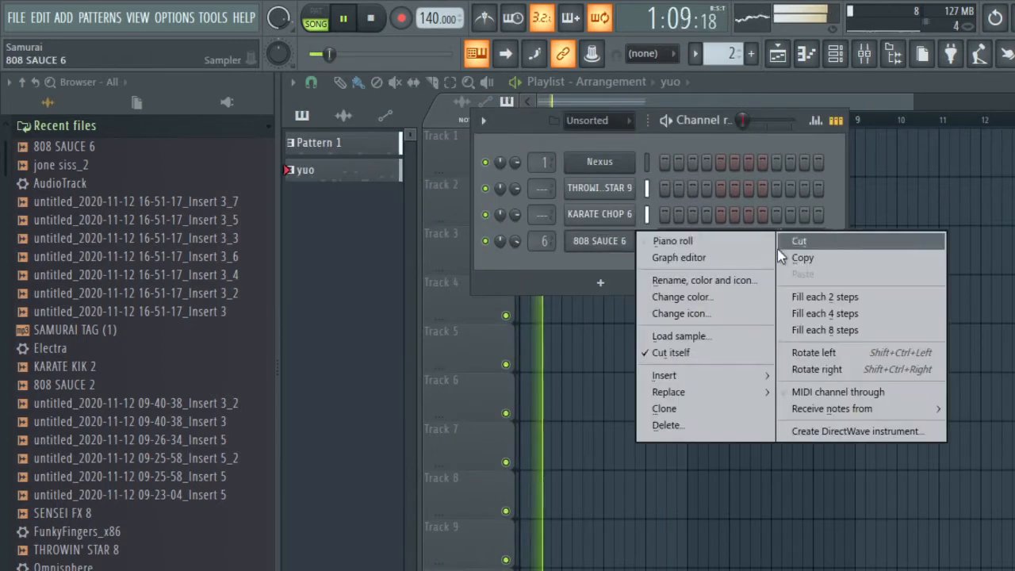
left_click(794, 258)
left_click_drag(73, 365, 573, 266)
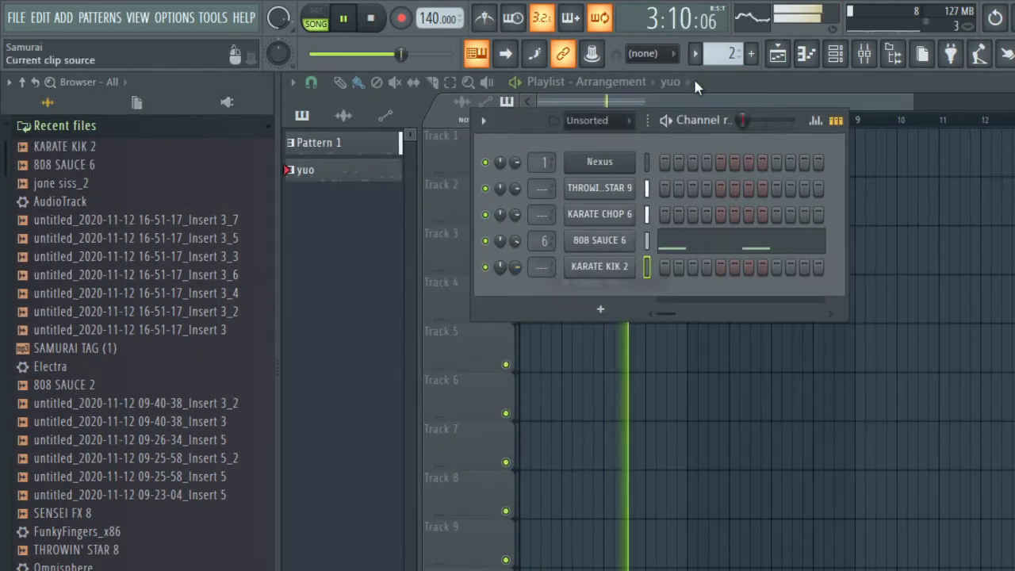
Create a new pattern named ki and place it on playlist Track 4 at bar 1
left_click(751, 53)
type("ki")
key("Return")
left_click_drag(998, 211, 478, 309)
Paste the copied 808 notes into the KARATE KIK 2 channel and open its piano roll
key("F6")
right_click(604, 284)
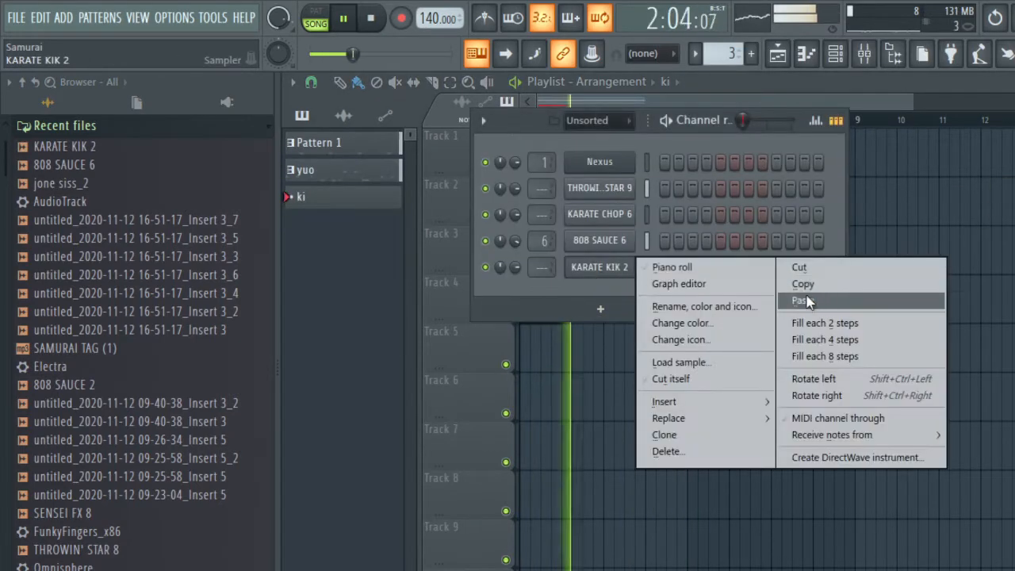
left_click(810, 297)
key("F7")
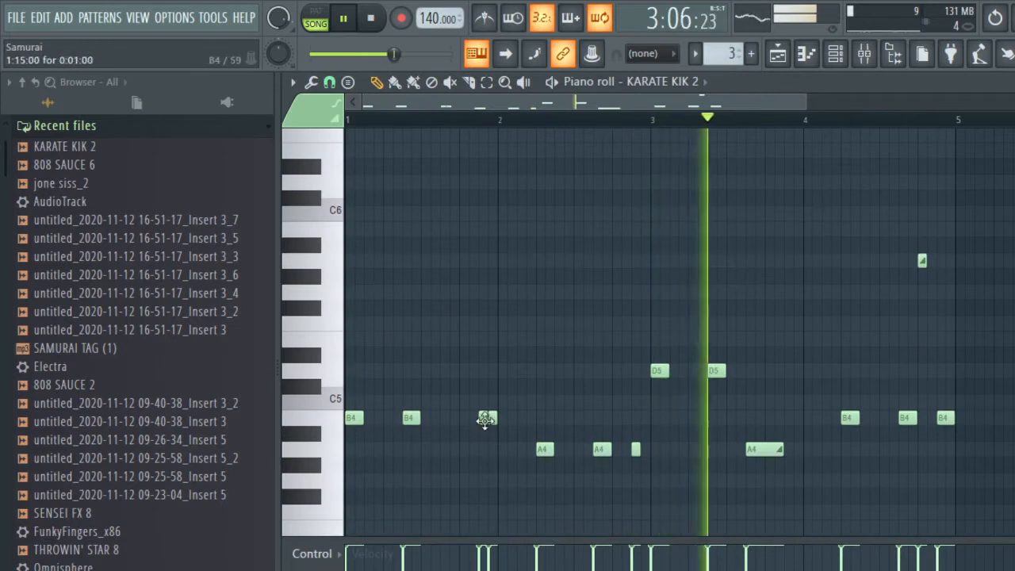
Move all the regular kick notes in bars 1 to 4 to C5, leaving out the two slide notes
left_click_drag(520, 401, 351, 402)
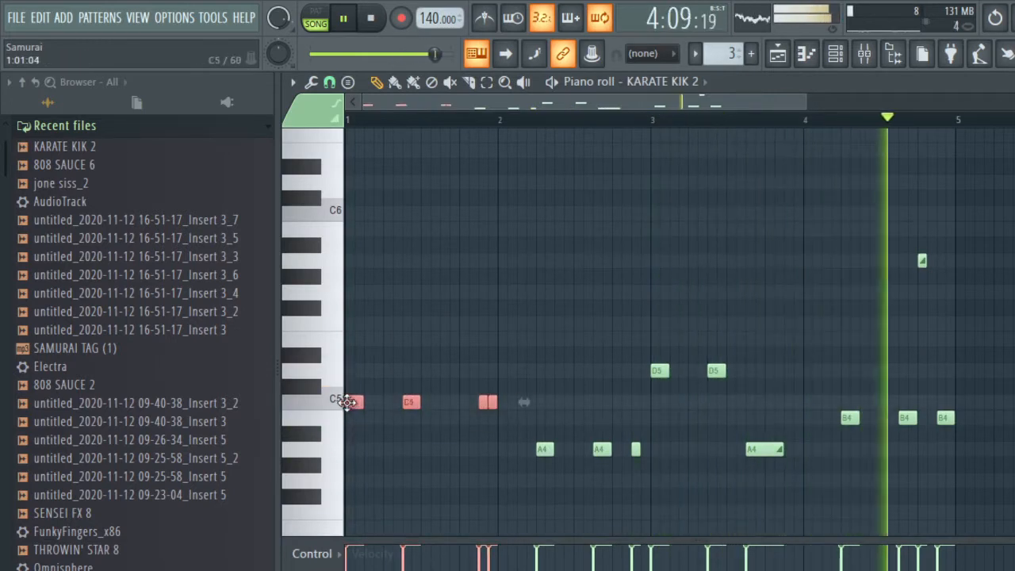
left_click_drag(499, 426, 652, 481)
left_click_drag(543, 451, 540, 402)
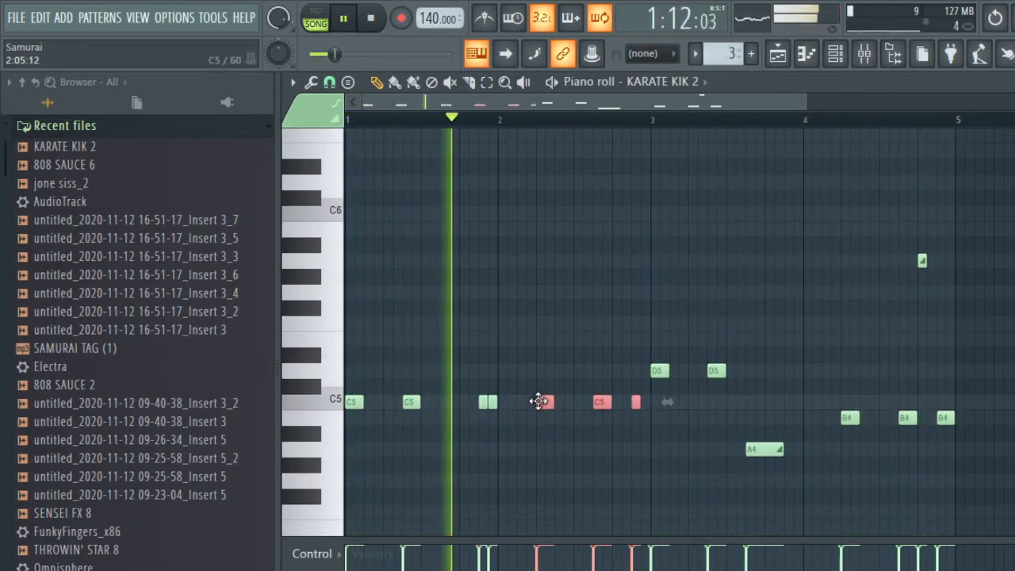
left_click_drag(632, 362, 726, 388)
left_click_drag(660, 372, 659, 414)
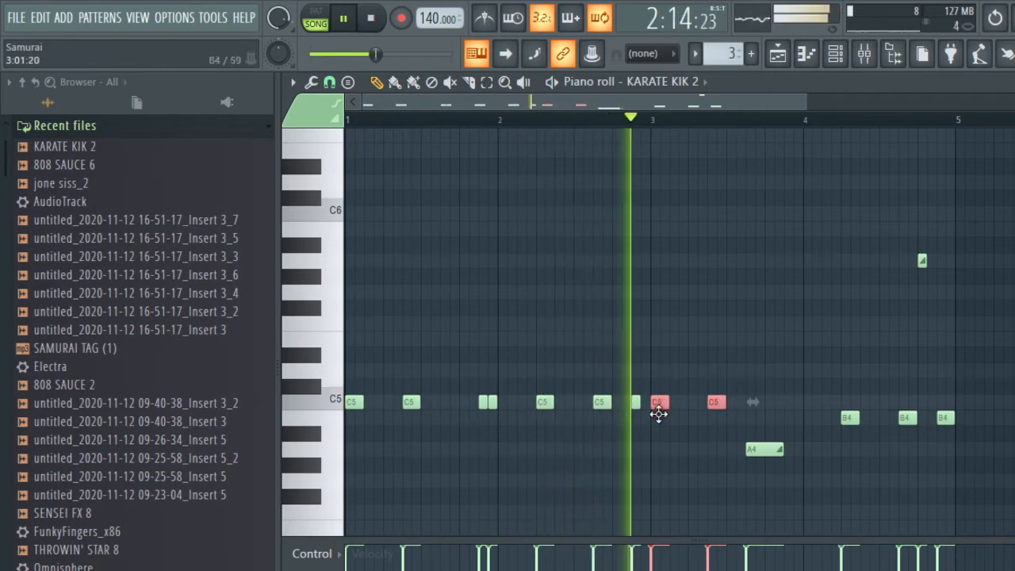
left_click_drag(828, 399, 964, 441)
left_click_drag(850, 420, 851, 403)
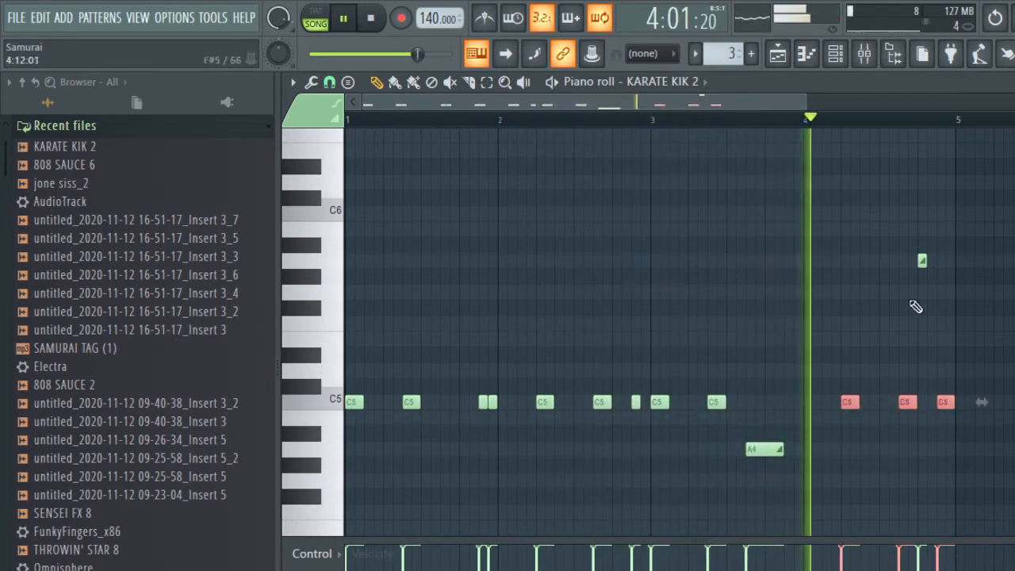
Delete the A5 and A4 slide notes from the kick pattern and return to the playlist
right_click(924, 259)
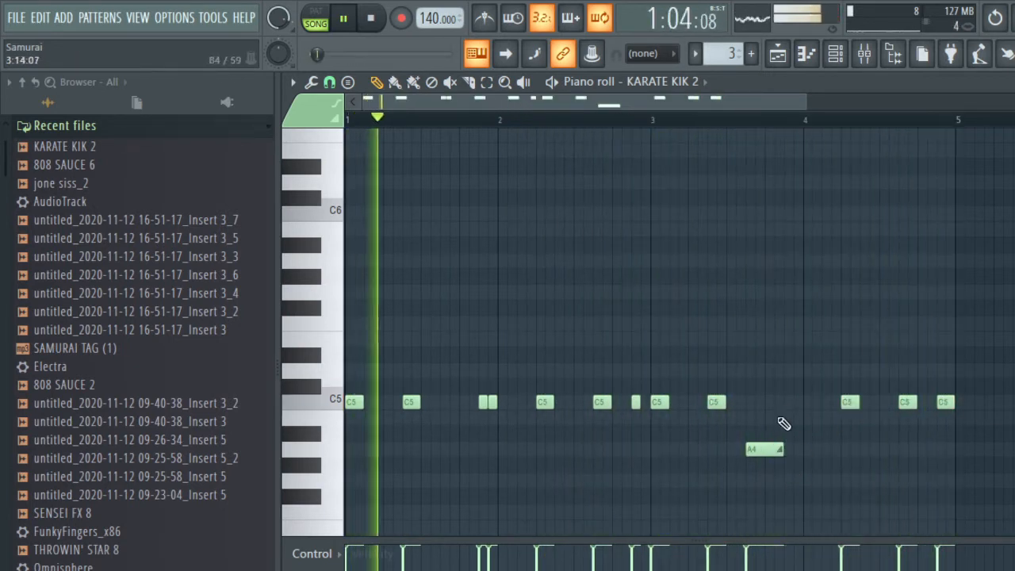
right_click(776, 449)
left_click(1014, 82)
right_click(900, 364)
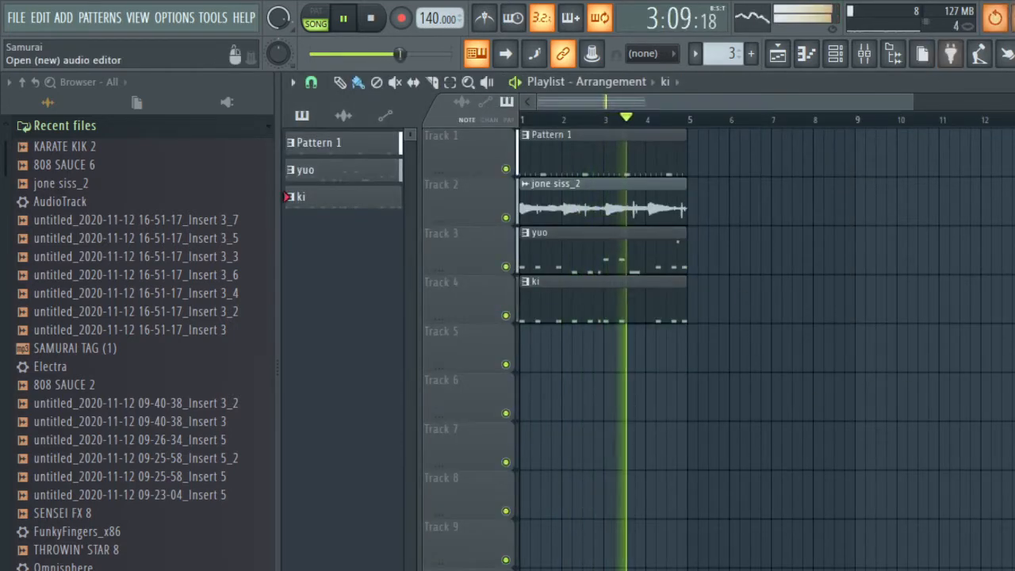
Open the jone siss recording in Edison and select the passage from 52:276 to 56:831
left_click(980, 56)
scroll(638, 438, "down", 4)
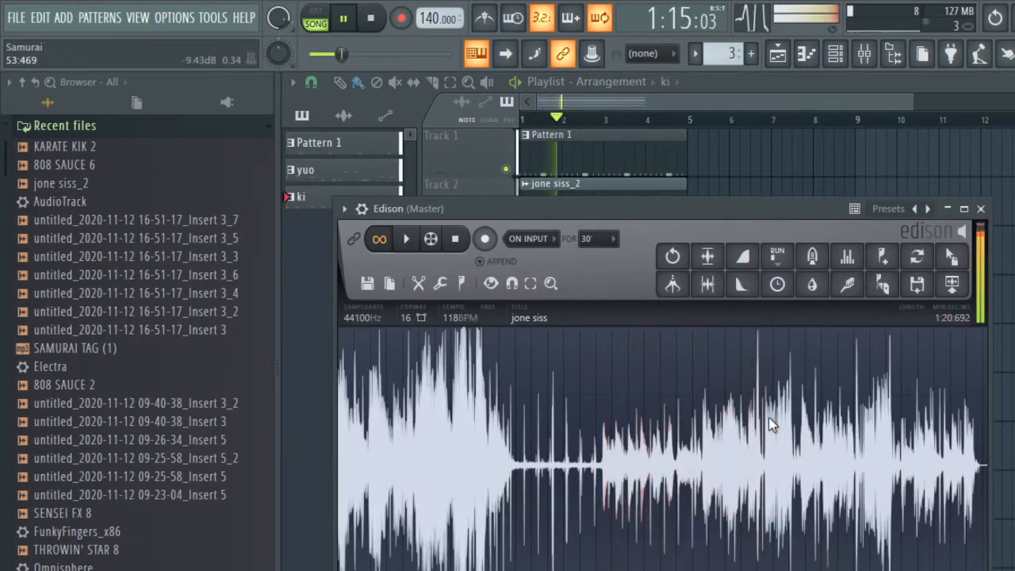
scroll(781, 425, "up", 5)
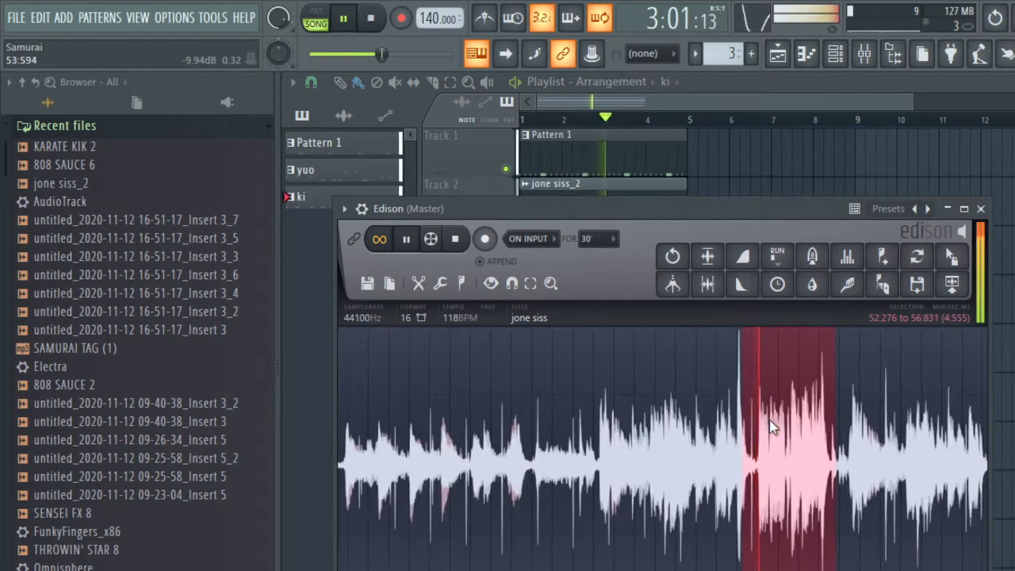
scroll(748, 446, "up", 4)
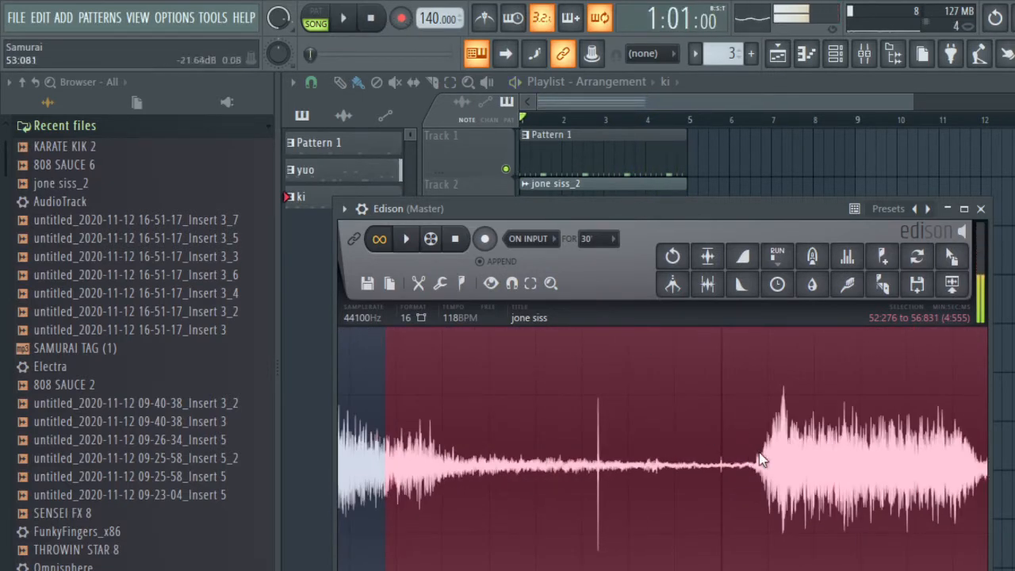
Set the Edison selection to 53:077 to 57:347 and audition it
right_click(759, 455)
scroll(758, 456, "up", 3)
right_click(745, 465)
key("space")
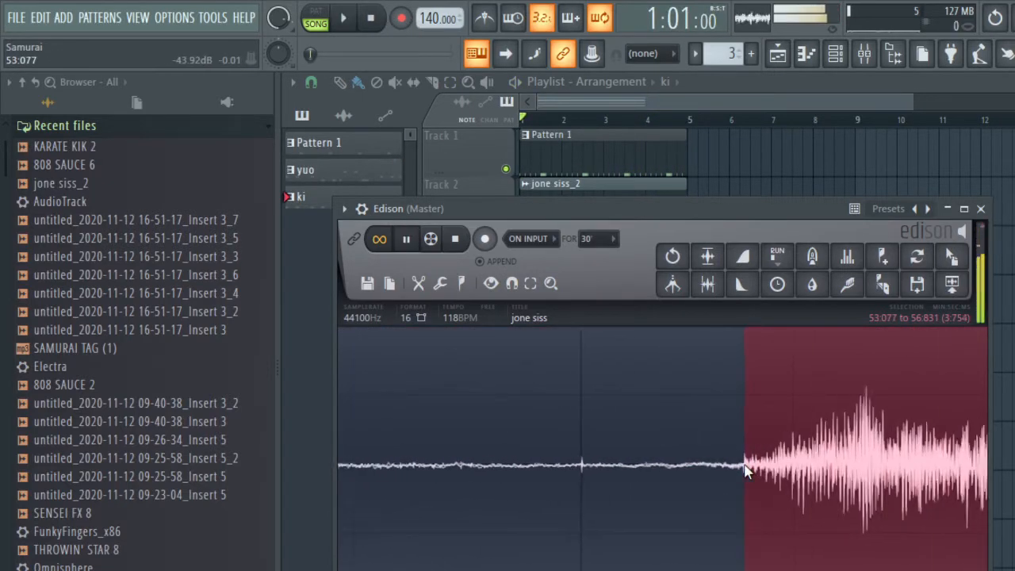
scroll(746, 470, "down", 4)
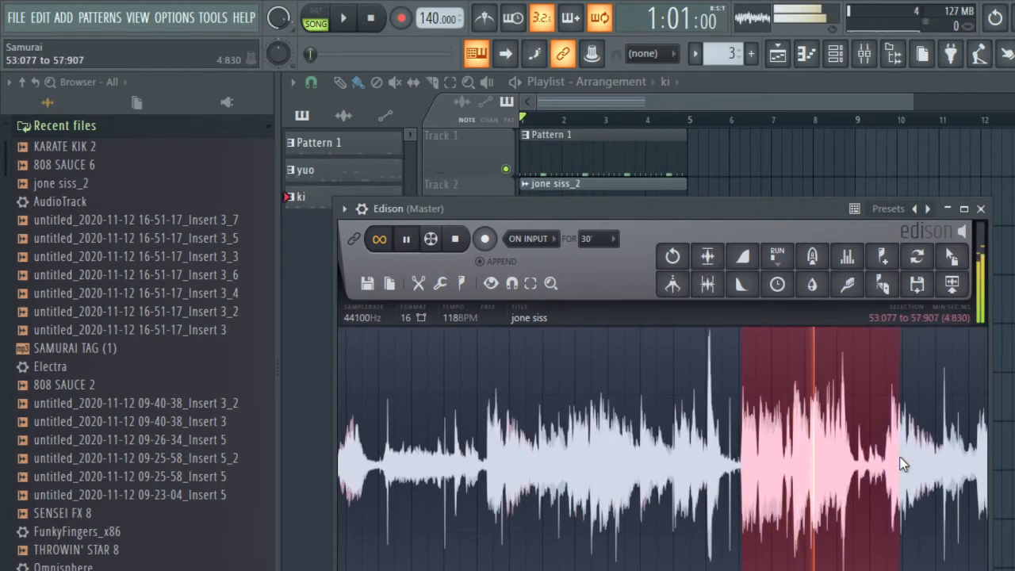
right_click(886, 460)
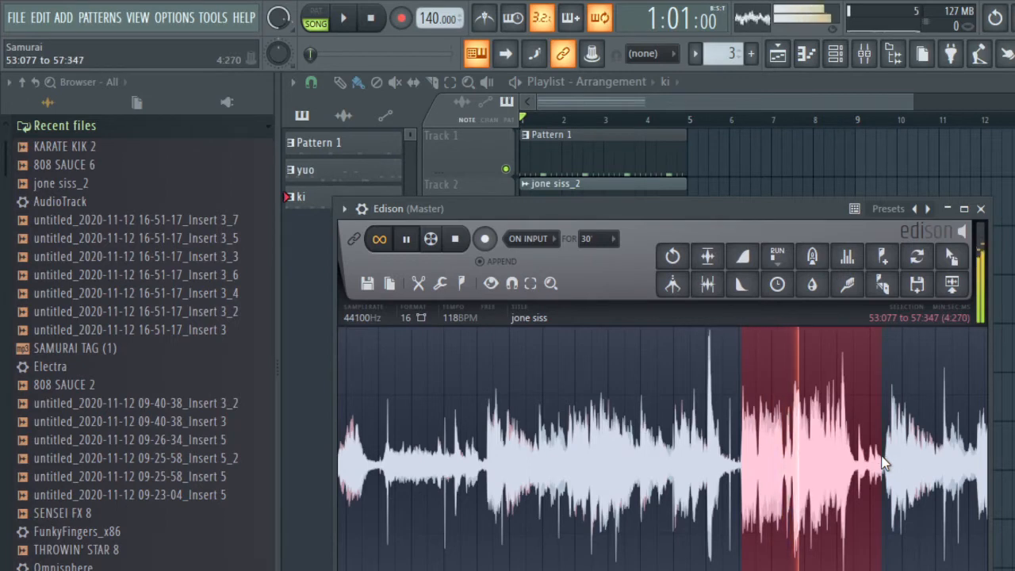
Move the selection start back to the loud attack at 52:058 and audition it
right_click(777, 456)
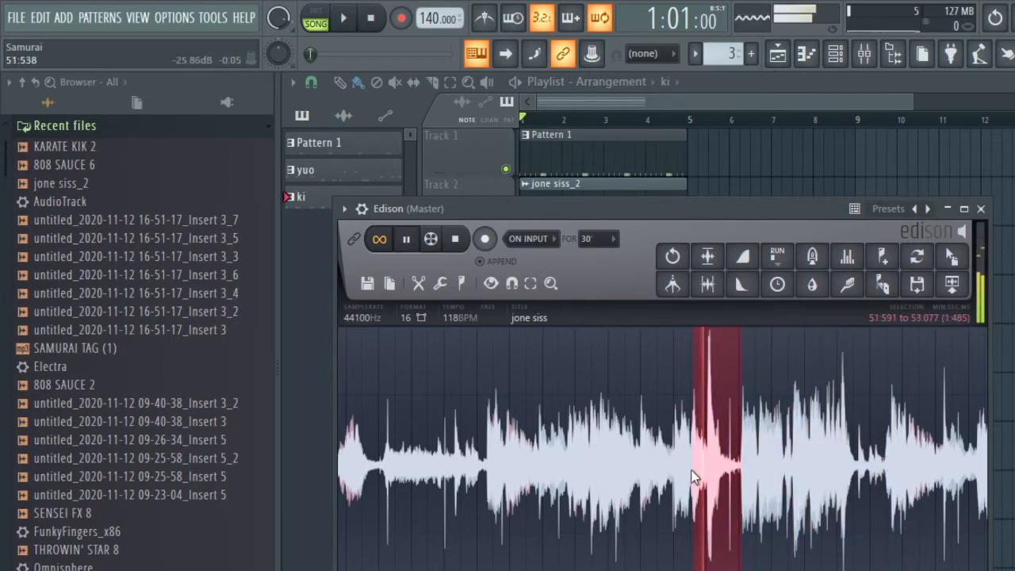
right_click(706, 442)
scroll(713, 433, "up", 4)
scroll(713, 440, "up", 4)
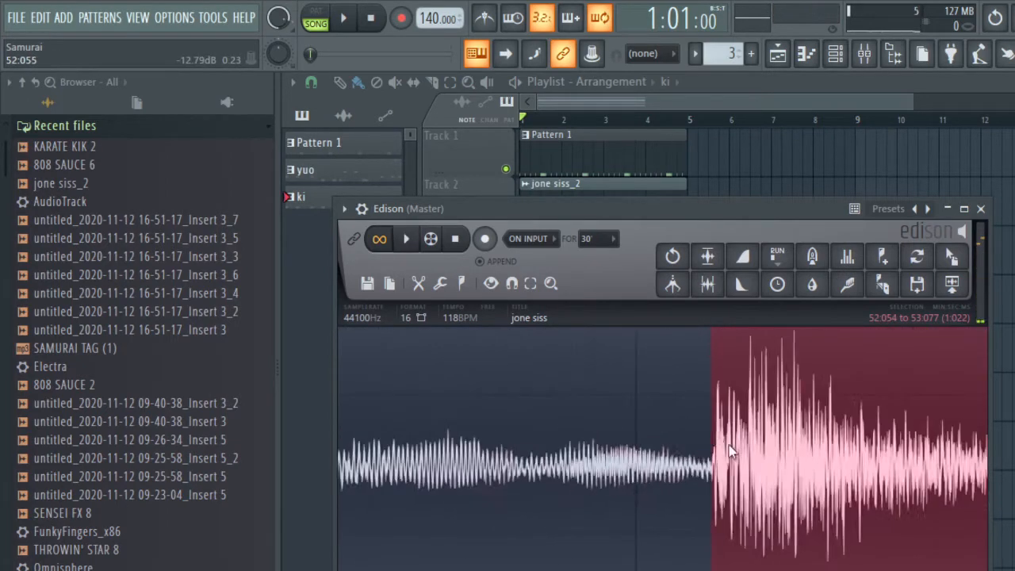
right_click(655, 468)
scroll(655, 468, "up", 1)
scroll(657, 468, "down", 7)
key("space")
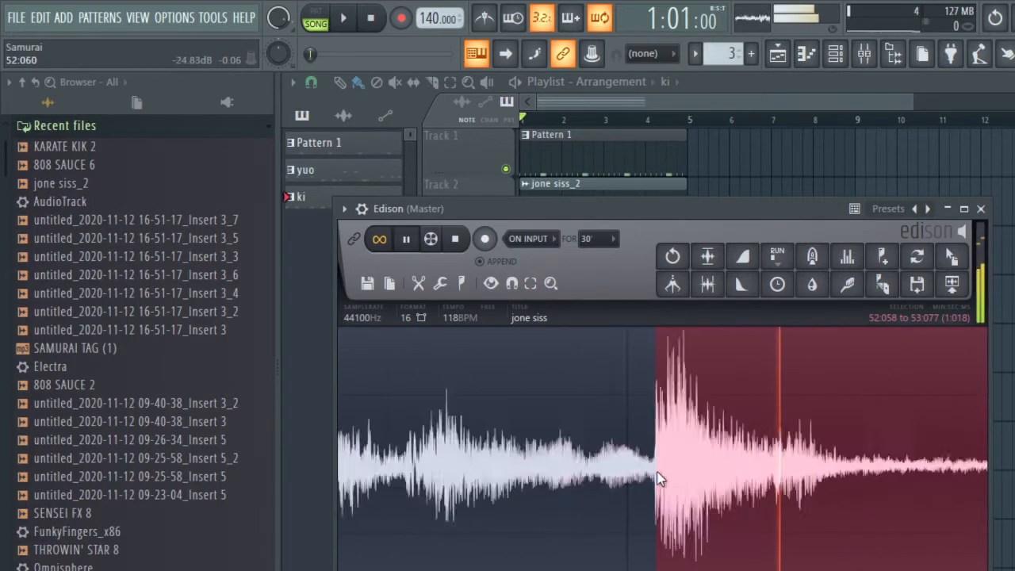
Extend the selection end to 57:664 and listen to the looped passage
right_click(776, 461)
left_click_drag(776, 460, 957, 466)
scroll(854, 455, "up", 1)
scroll(854, 455, "up", 2)
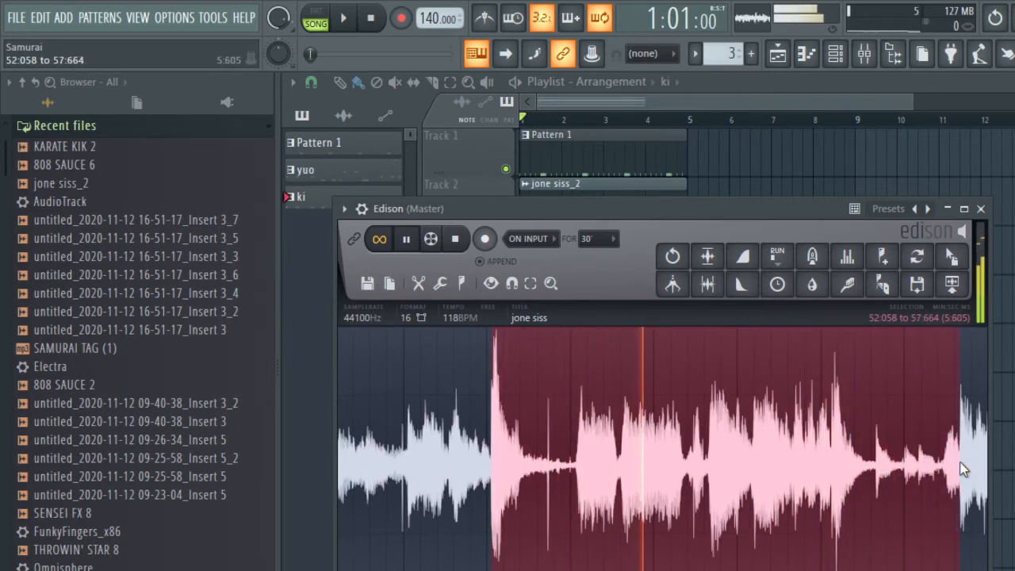
scroll(962, 465, "up", 2)
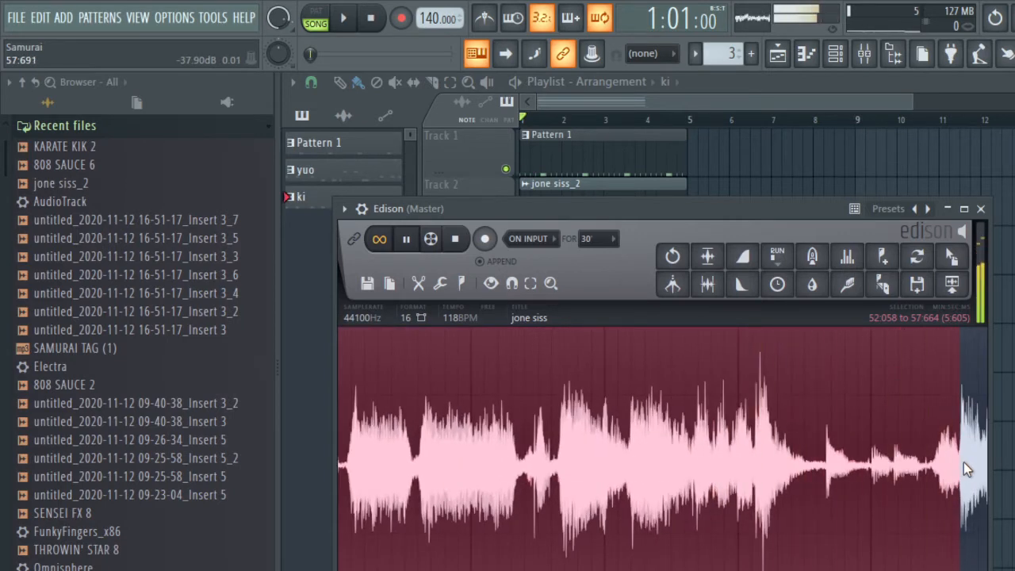
Place the selected audio on playlist Track 5 at bar 1 and close Edison
left_click_drag(953, 260, 556, 349)
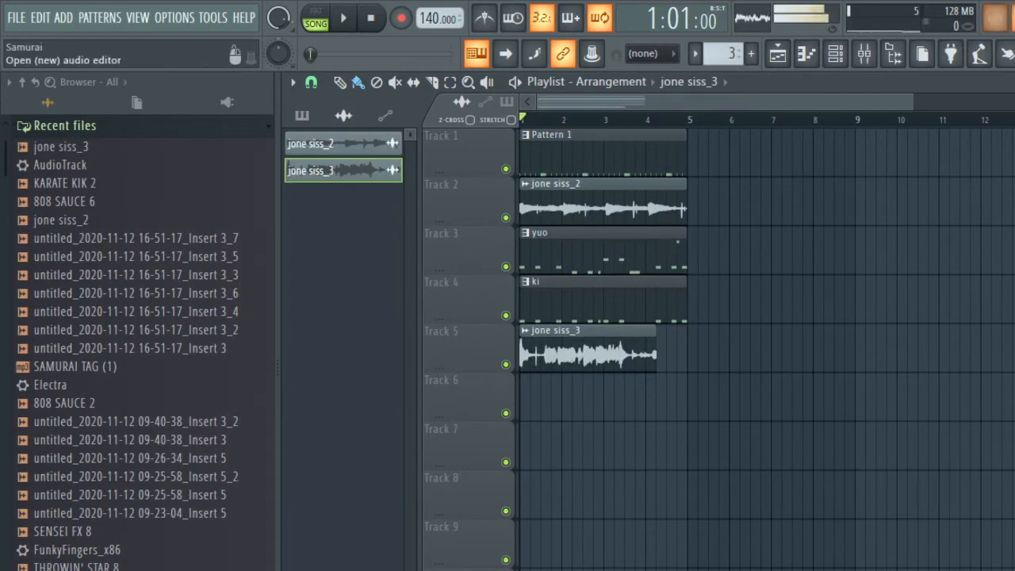
left_click(997, 19)
key("Escape")
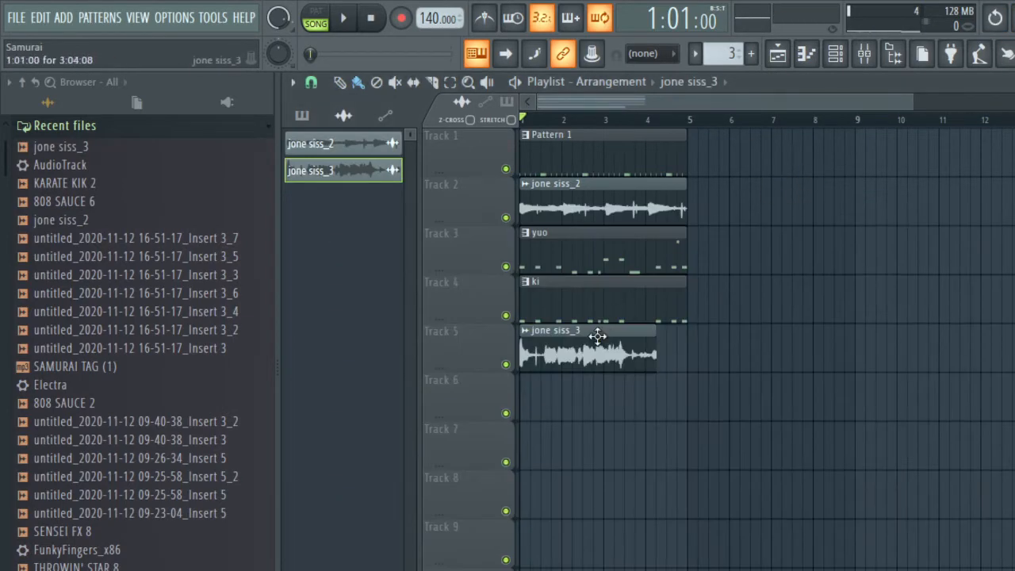
Set the jone siss_3 time-stretching mode to Stretch and stretch the clip to fill four bars
double_click(597, 336)
left_click_drag(614, 167, 390, 288)
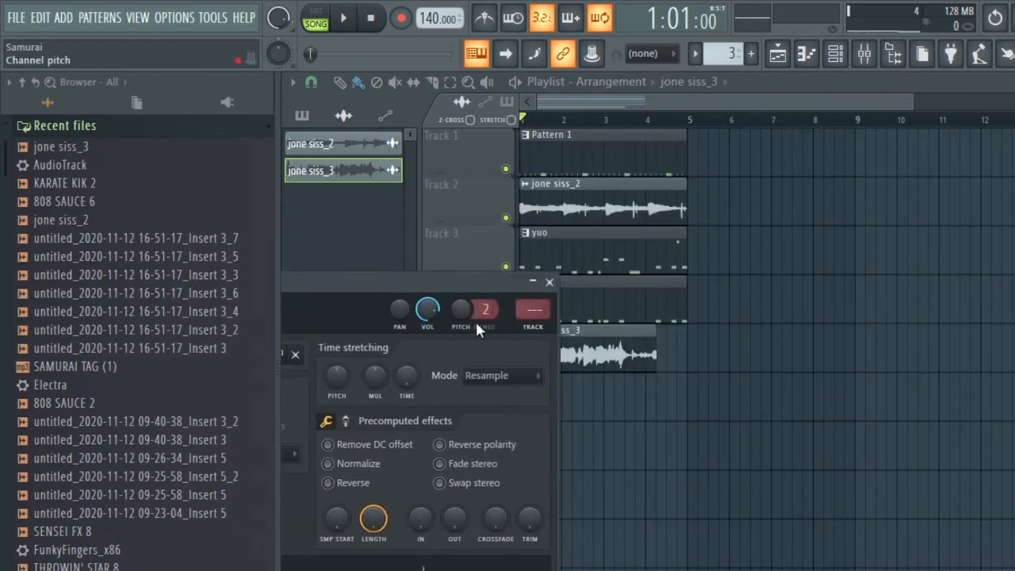
left_click(494, 377)
left_click(486, 426)
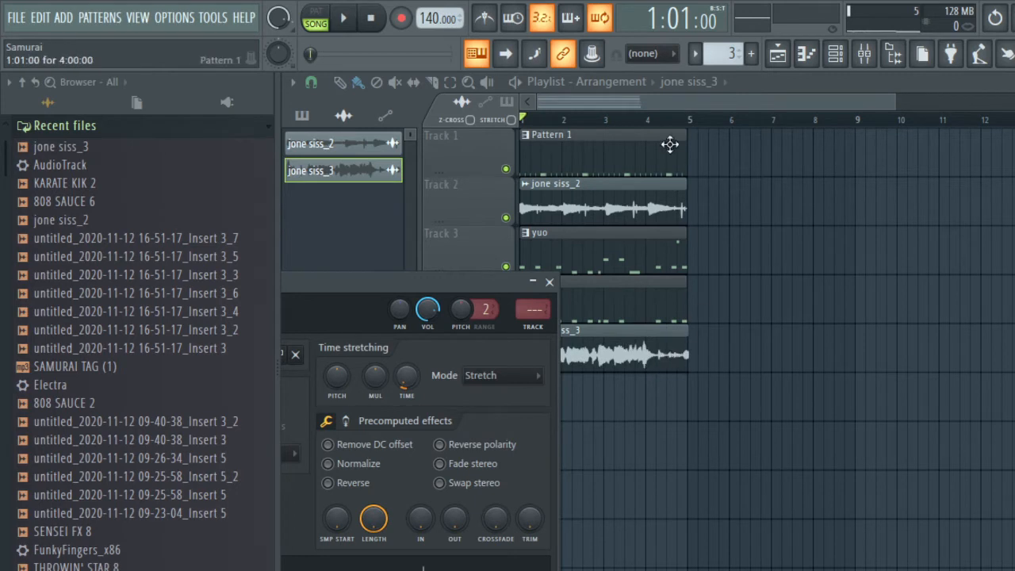
scroll(665, 131, "up", 2)
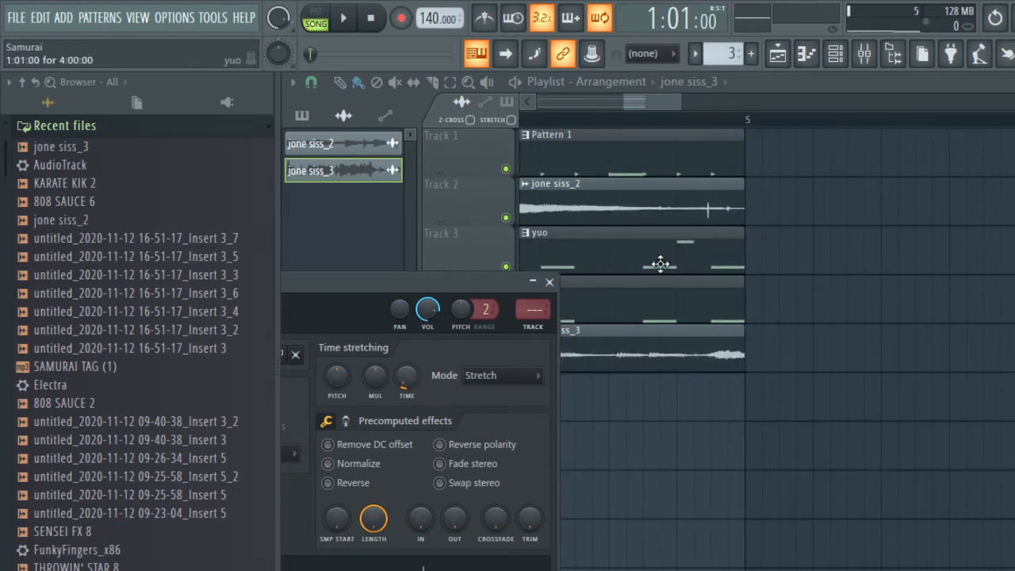
Check the mixer routing of jone siss_2 and assign jone siss_3 to the same mixer track 4
double_click(612, 211)
left_click_drag(668, 275, 700, 519)
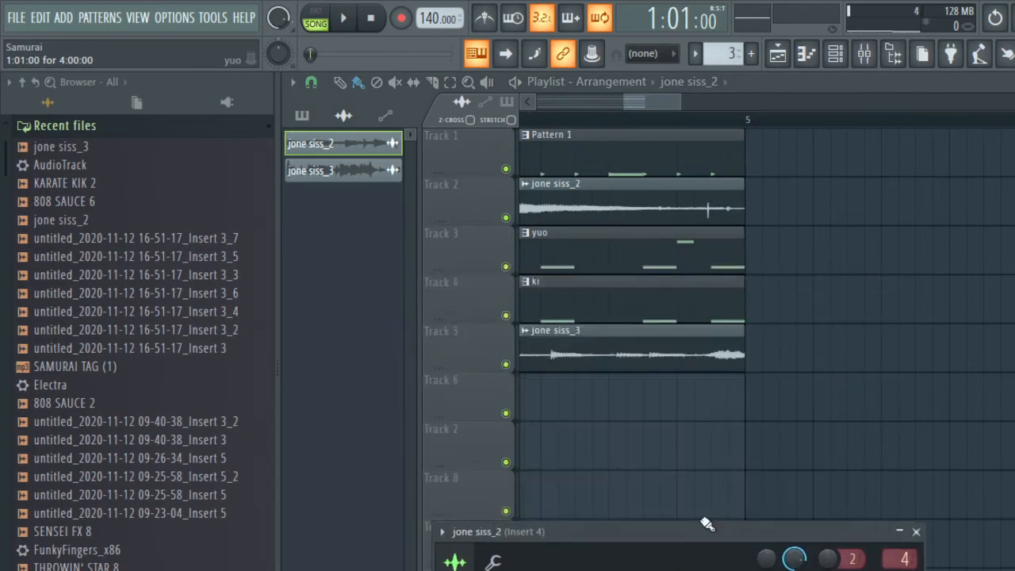
double_click(664, 355)
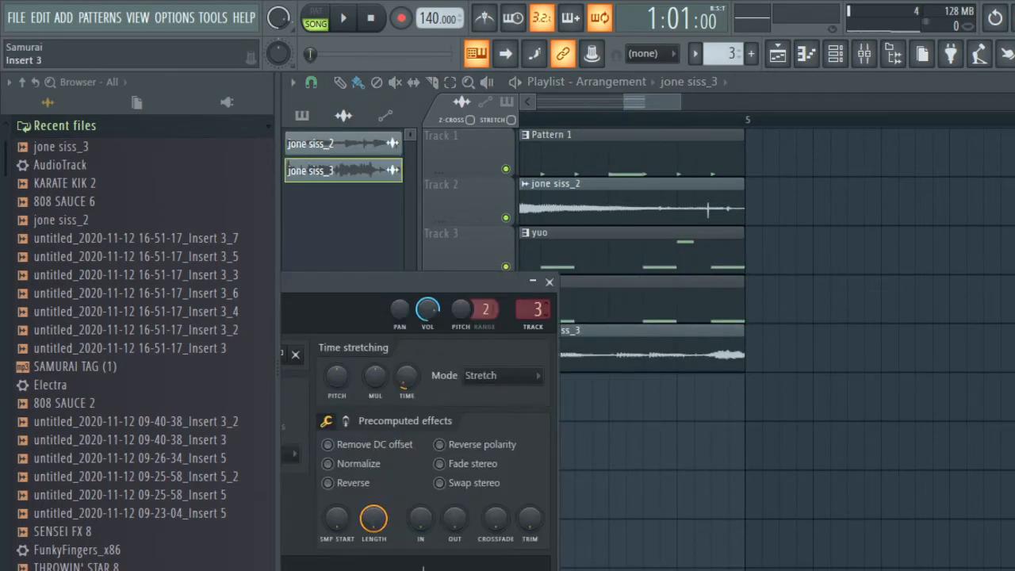
right_click(922, 356)
Check the time-stretch pitch of jone siss_2 and raise the jone siss_3 pitch to match its +500 cents
scroll(566, 170, "down", 7)
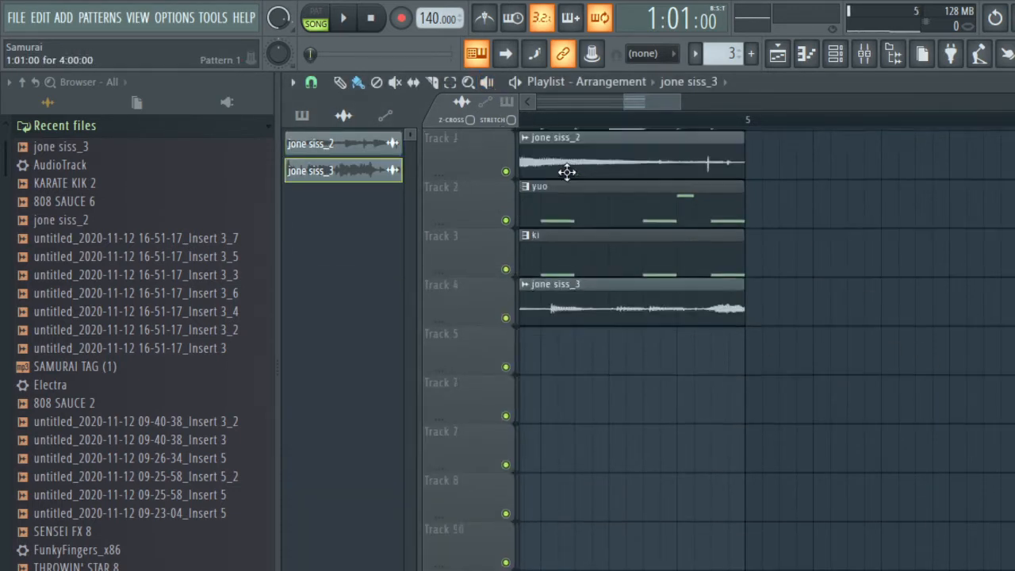
scroll(809, 302, "up", 6)
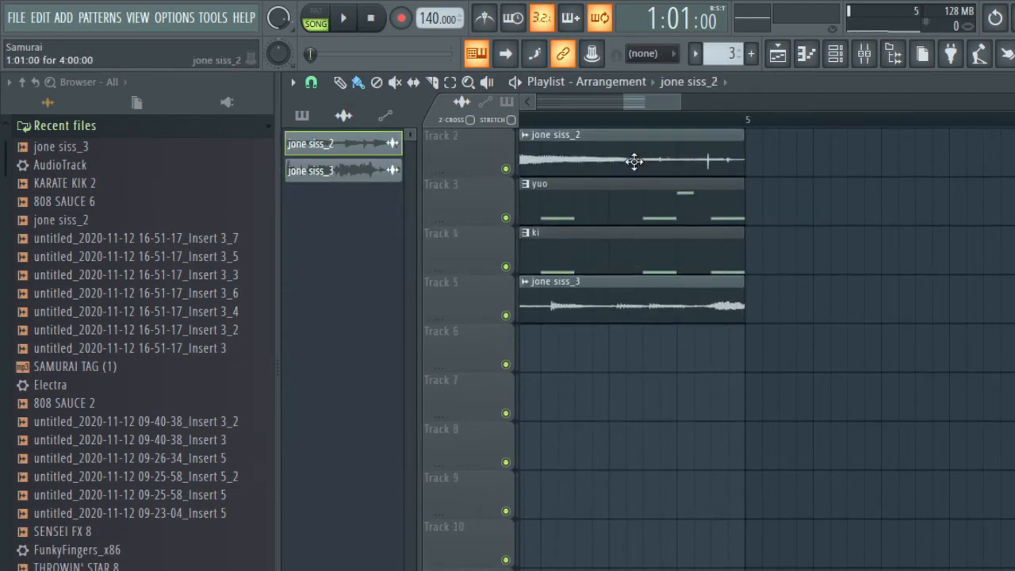
double_click(634, 161)
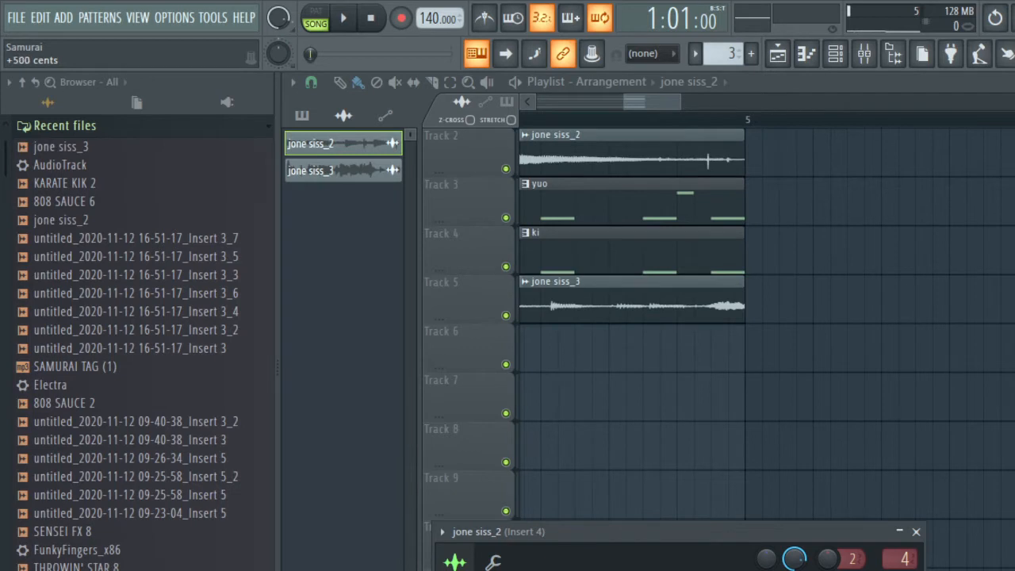
right_click(668, 357)
double_click(664, 320)
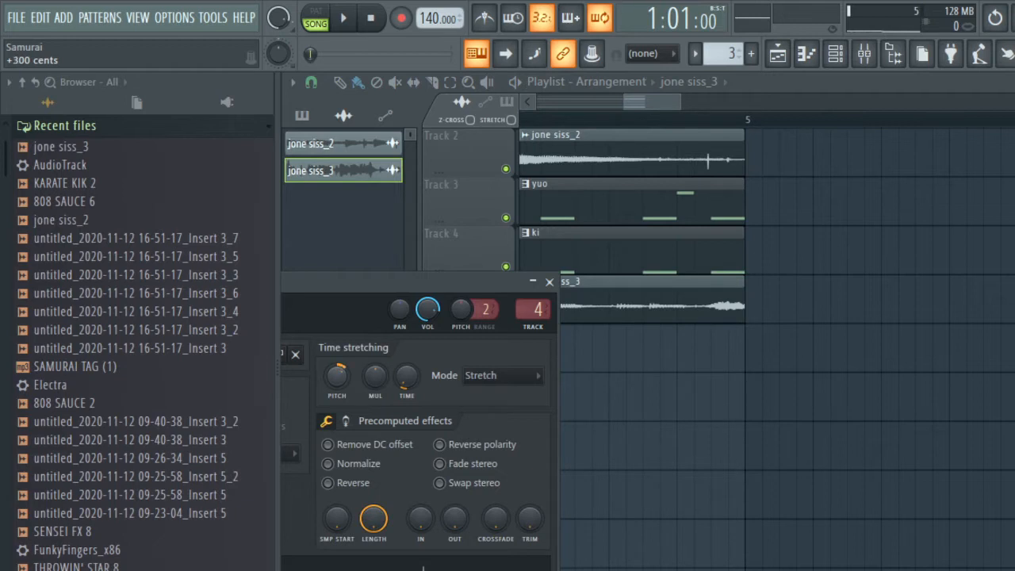
right_click(593, 401)
Move the jone siss_3 clip to bar 5 on Track 5 and add a Pattern 1 copy at bar 5 on Track 1
scroll(557, 114, "down", 6)
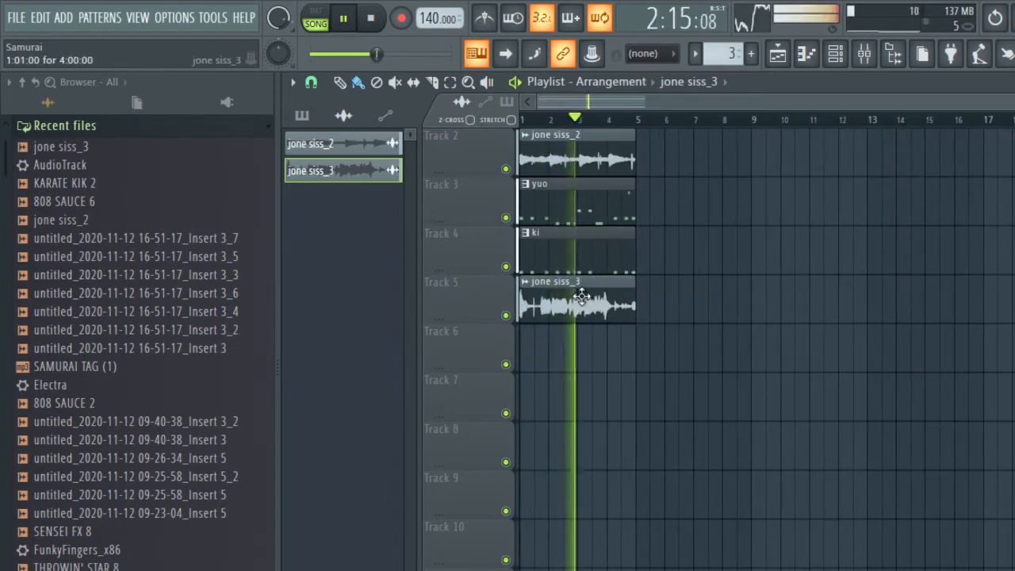
key("space")
left_click_drag(572, 315, 704, 300)
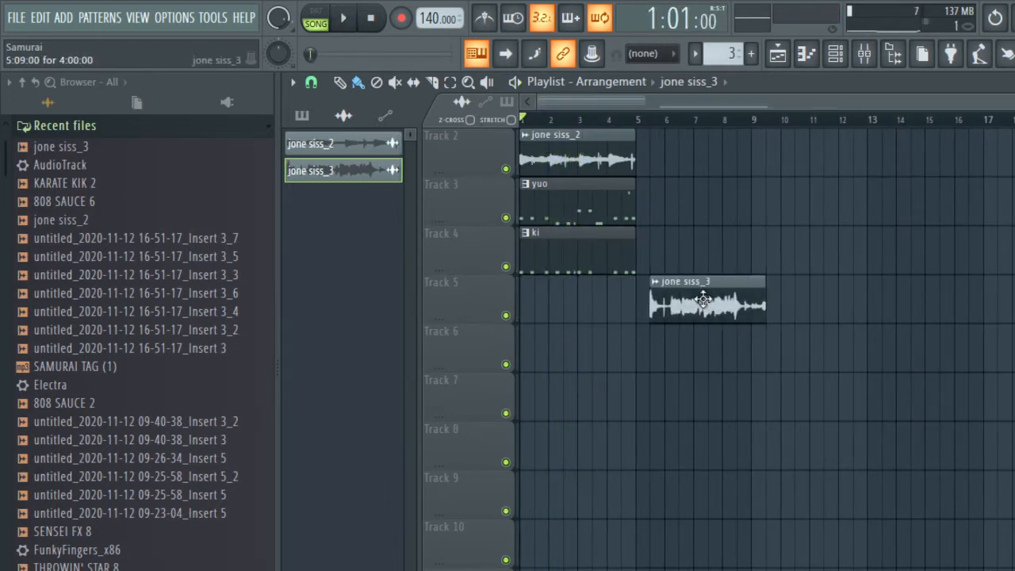
scroll(669, 252, "up", 1)
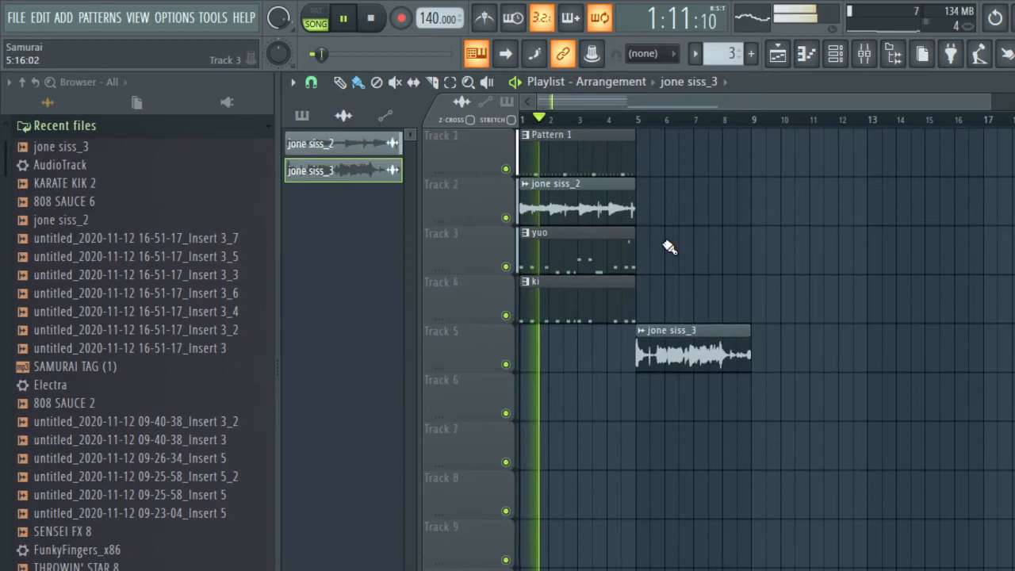
left_click(616, 159)
left_click(645, 160)
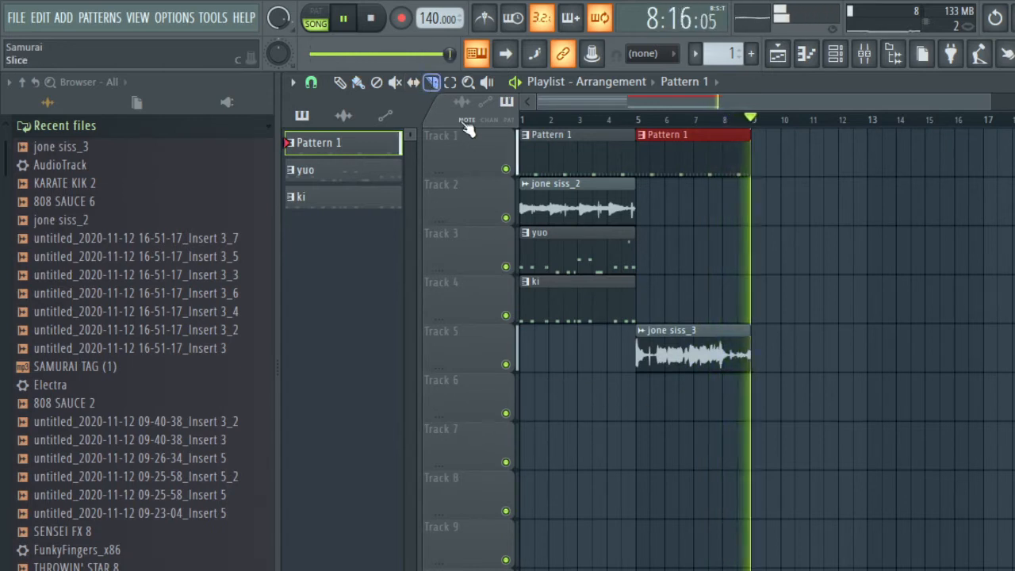
Slice off and delete the first and last half bar of jone siss_3, leaving a three-bar clip
key("space")
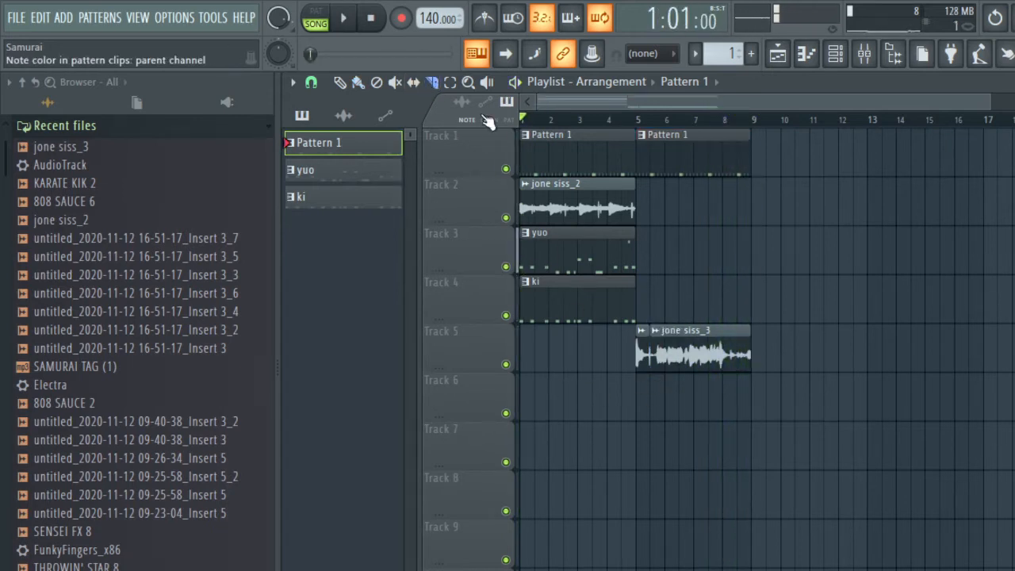
left_click_drag(670, 353, 684, 353)
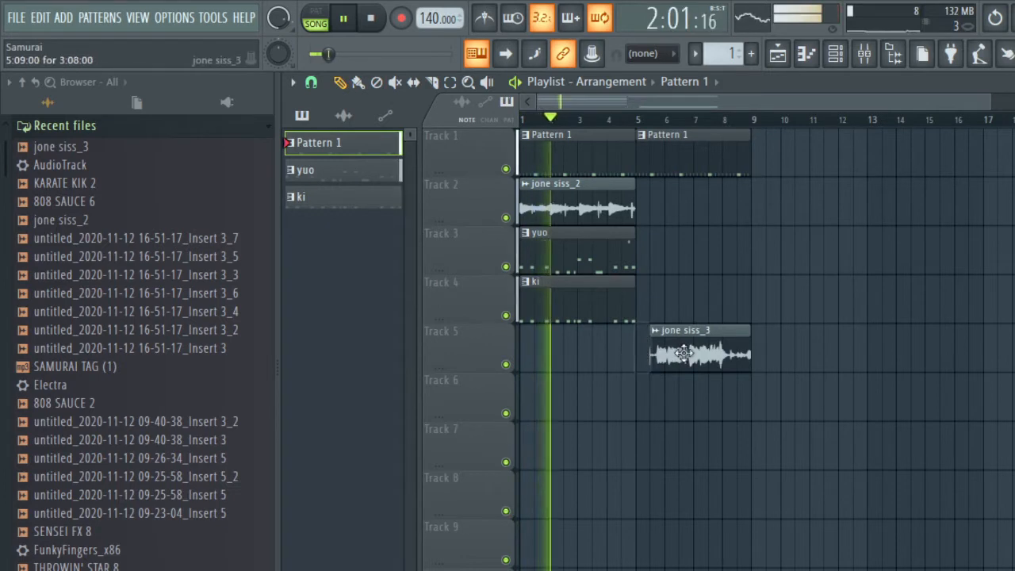
left_click(433, 83)
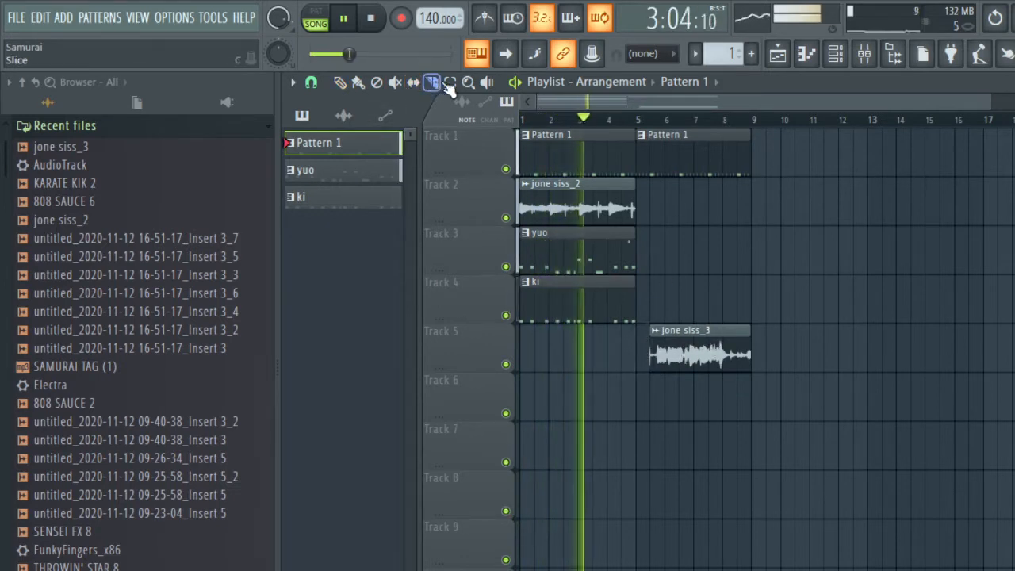
key("space")
key("space")
left_click_drag(739, 389, 739, 391)
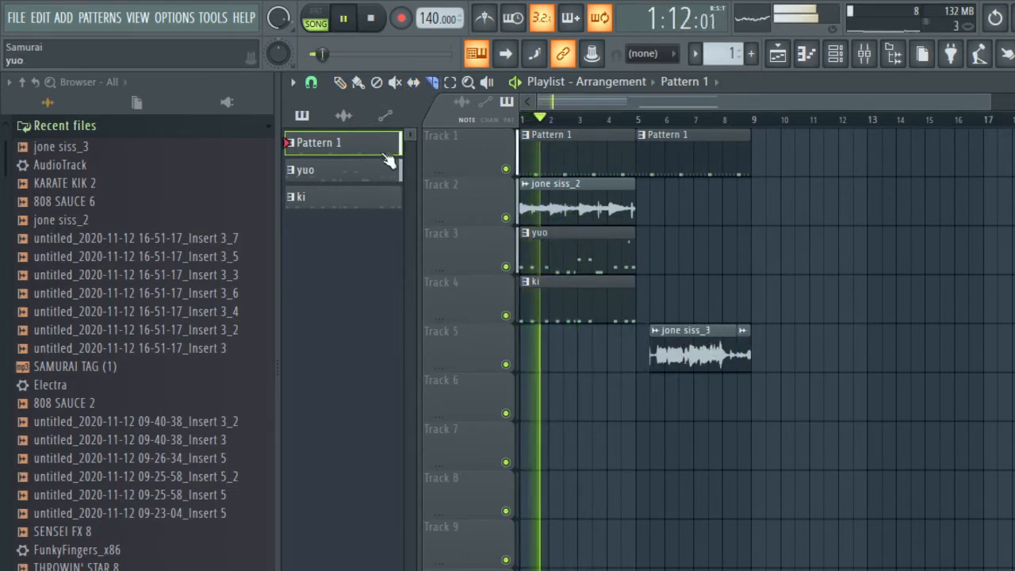
left_click(341, 83)
right_click(753, 375)
right_click(745, 353)
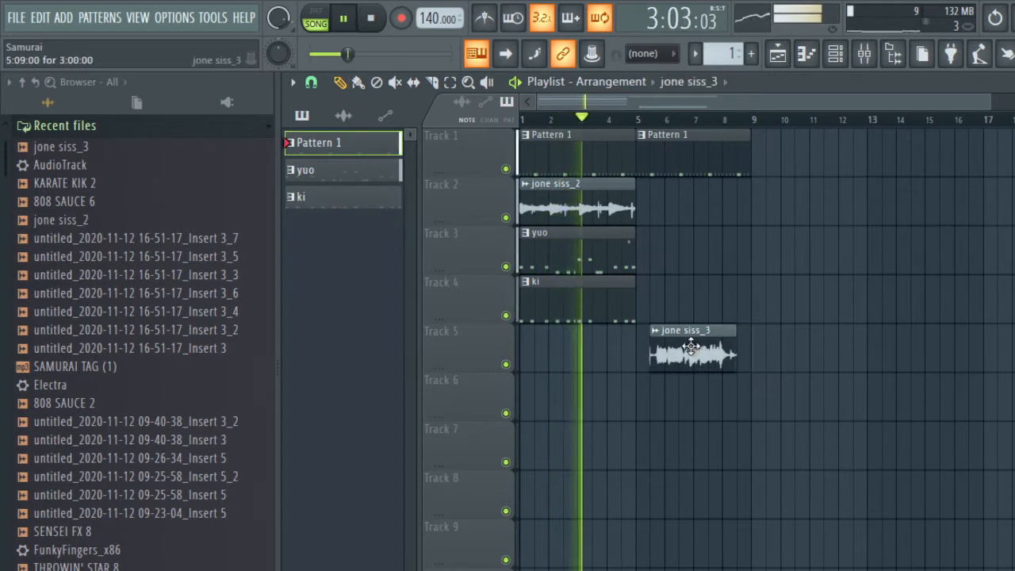
Move the trimmed jone siss_3 clip to bar 1 on Track 5 and play the arrangement
left_click_drag(701, 349, 549, 357)
key("space")
key("space")
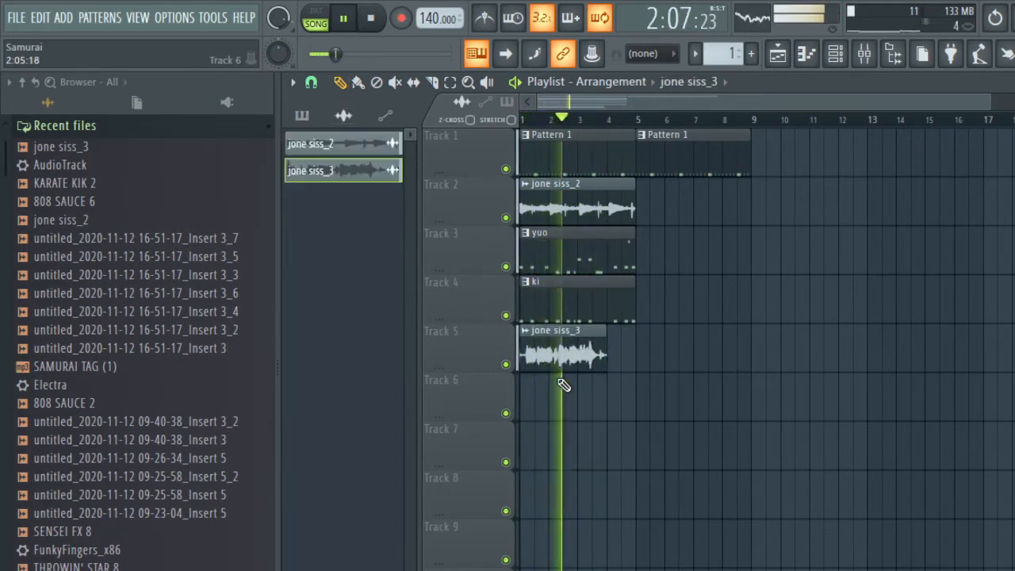
Lower the jone siss_3 channel volume to 48% and return to the playlist
double_click(562, 362)
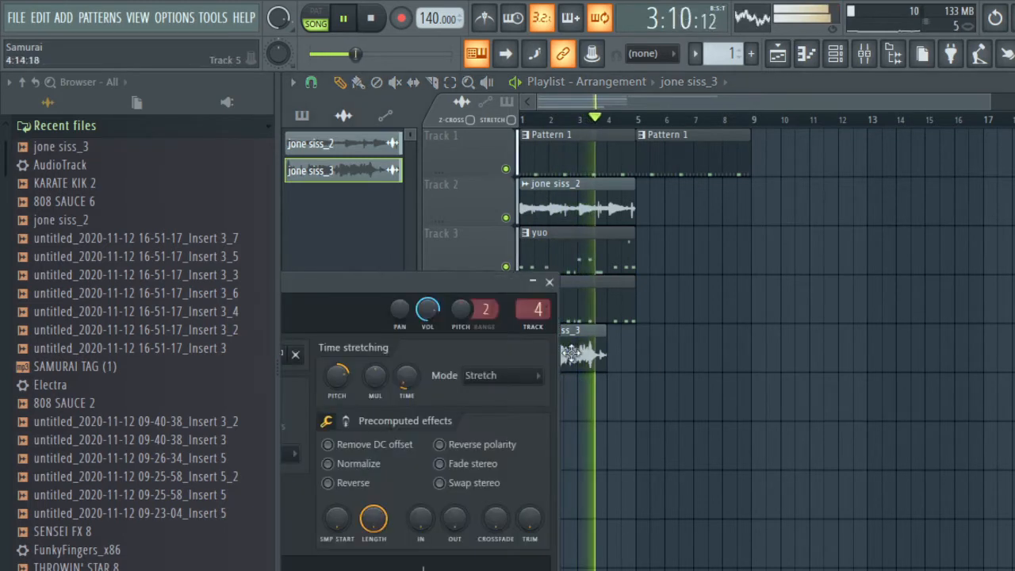
left_click_drag(434, 309, 433, 338)
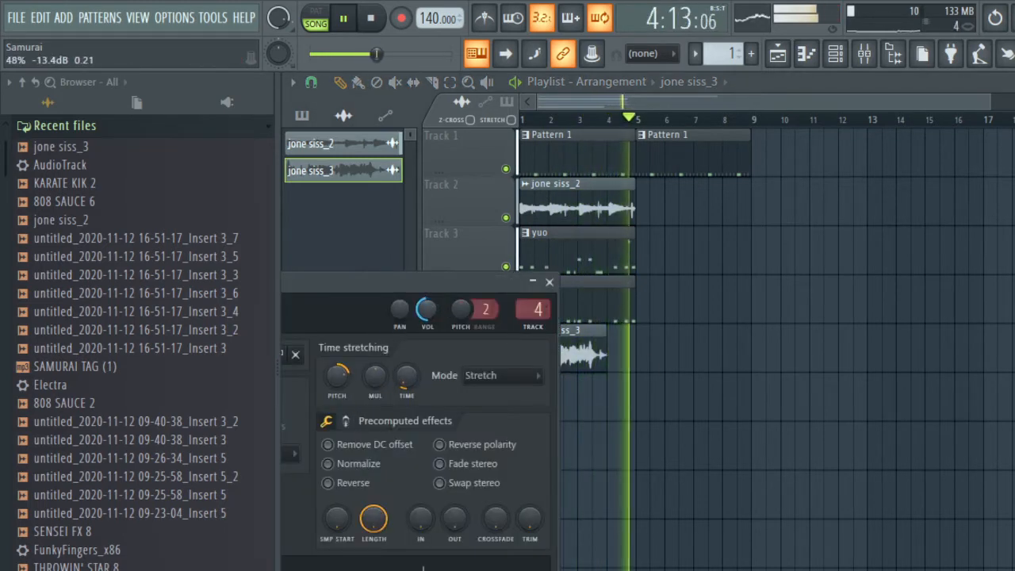
left_click(608, 220)
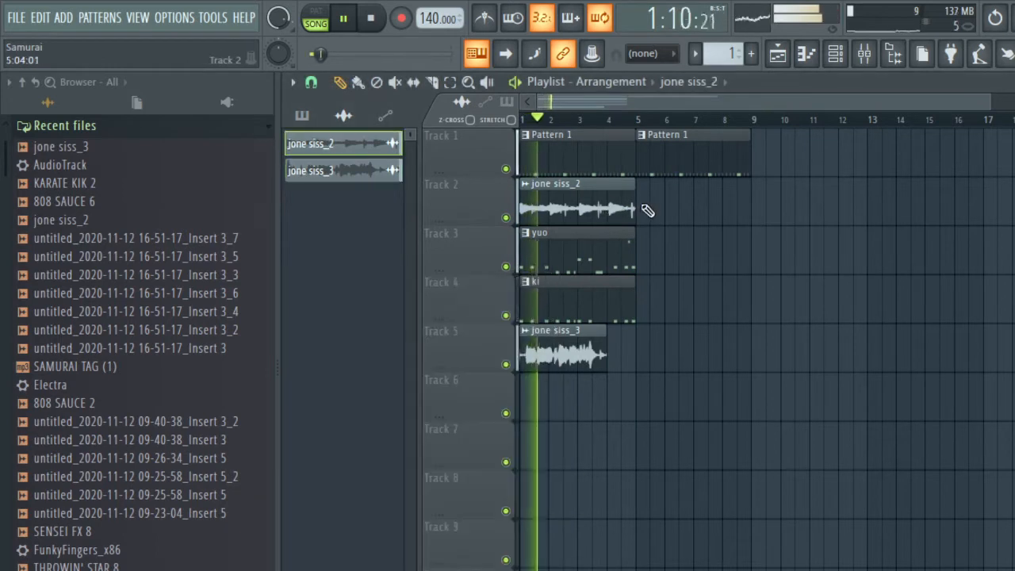
Add a copy of jone siss_2 at bar 5 on Track 2 and replay the arrangement from the start
left_click(648, 211)
double_click(574, 355)
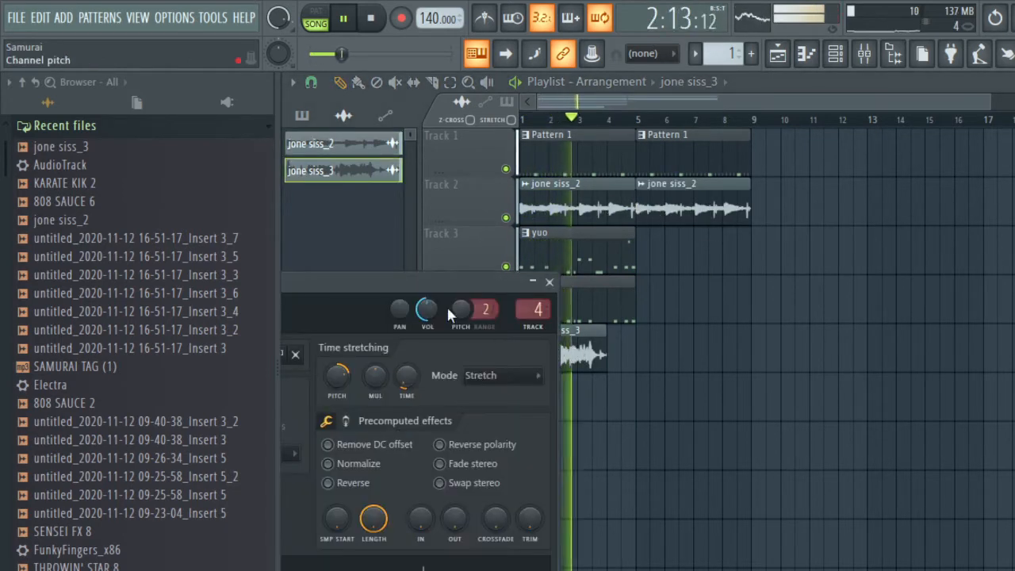
left_click_drag(447, 283, 827, 275)
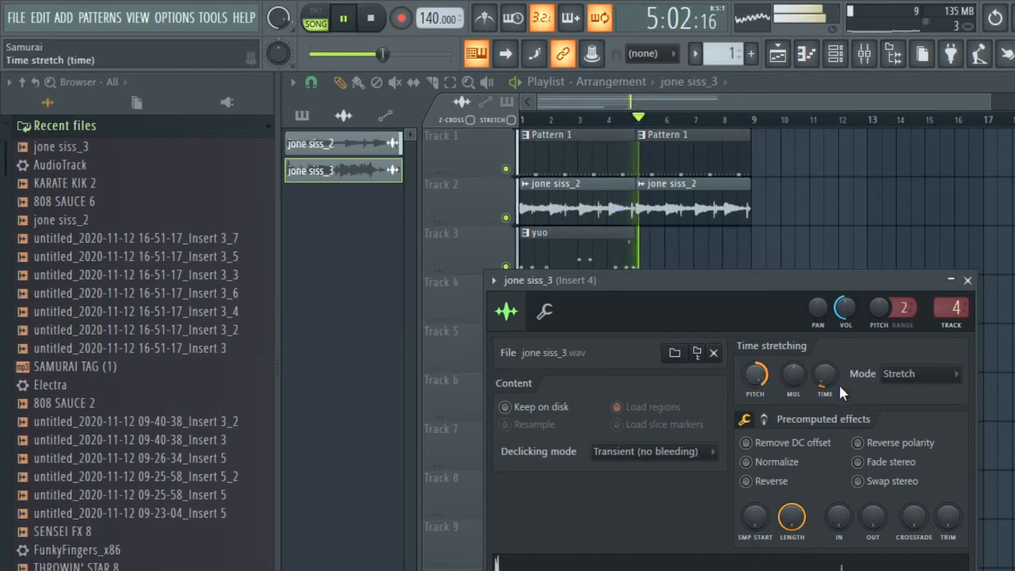
left_click(968, 280)
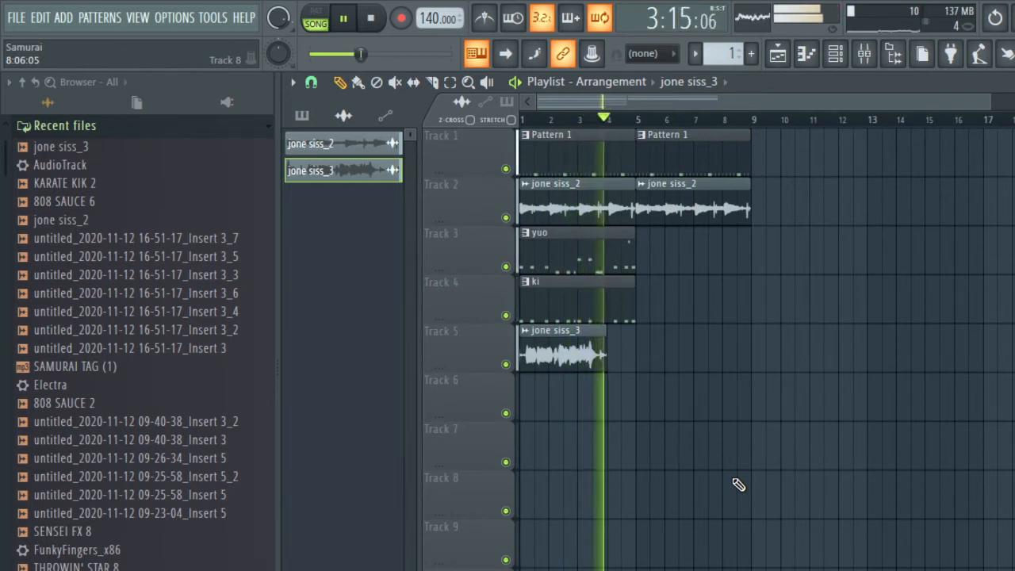
key("space")
key("space")
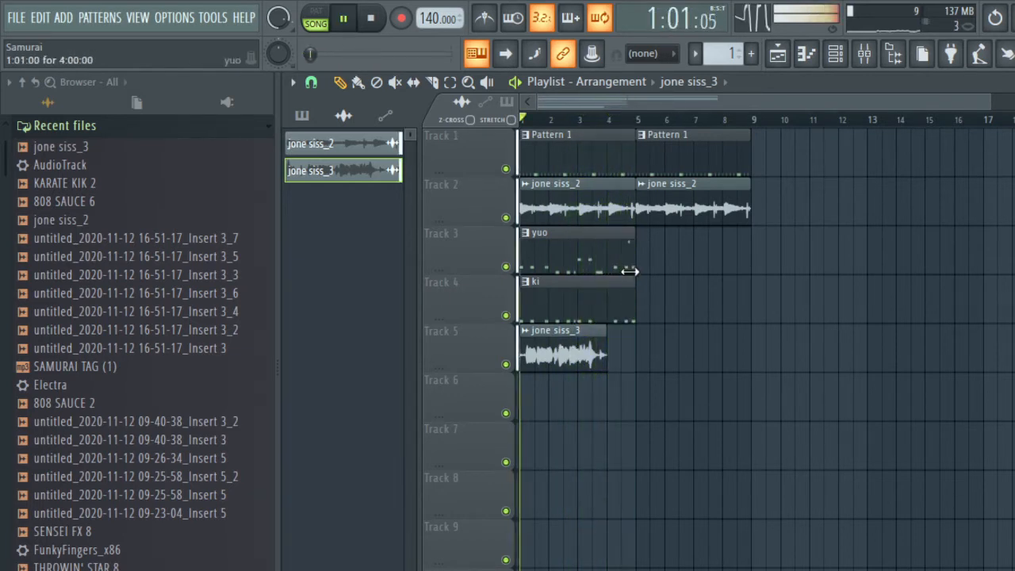
Add copies of yuo and ki at bar 5 on Tracks 3 and 4, and delete the jone siss_3 clip from Track 5
left_click(627, 268)
left_click(641, 307)
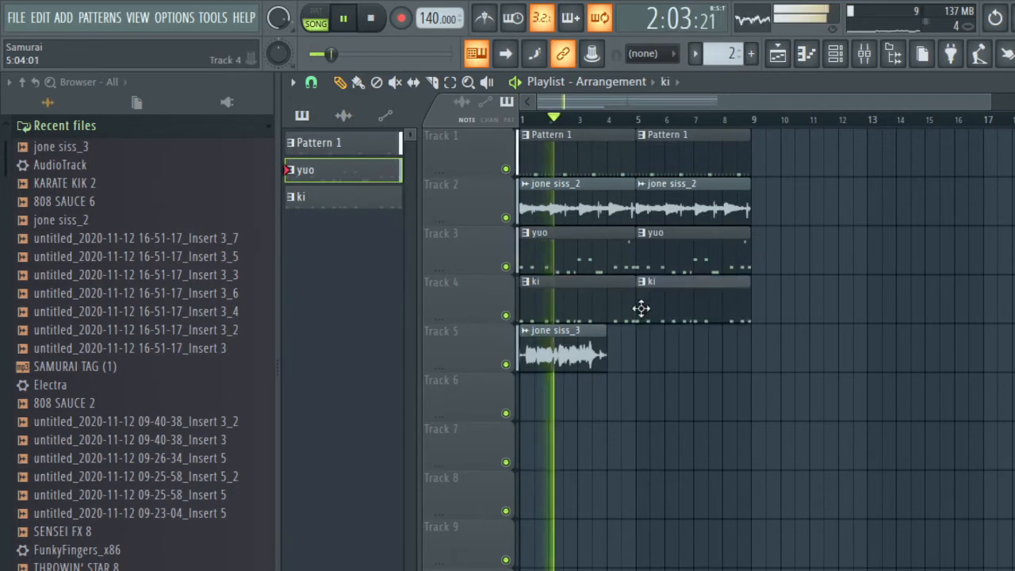
right_click(583, 360)
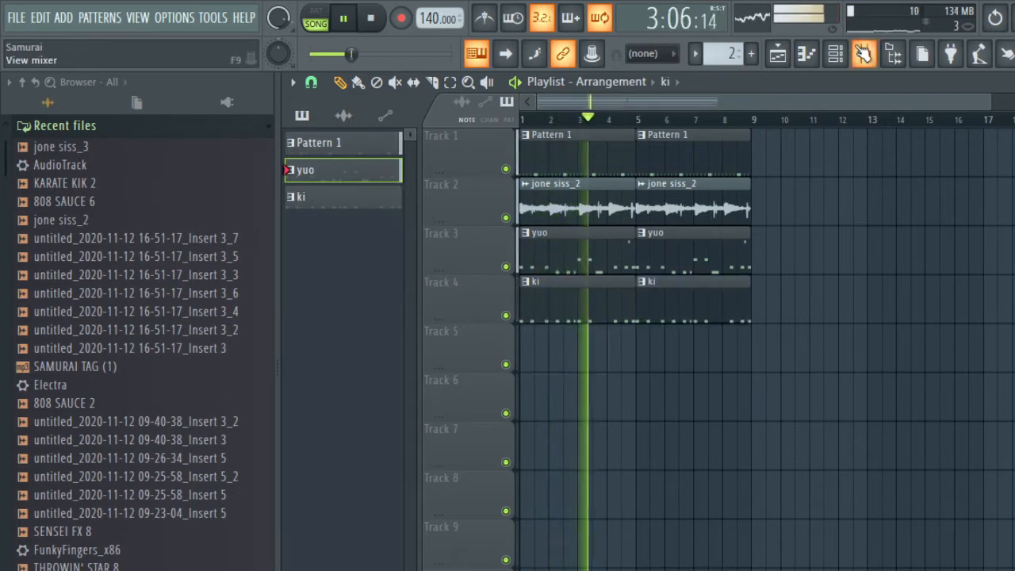
Replace the Nexus instrument in the channel rack with Arcade
left_click(836, 53)
right_click(601, 163)
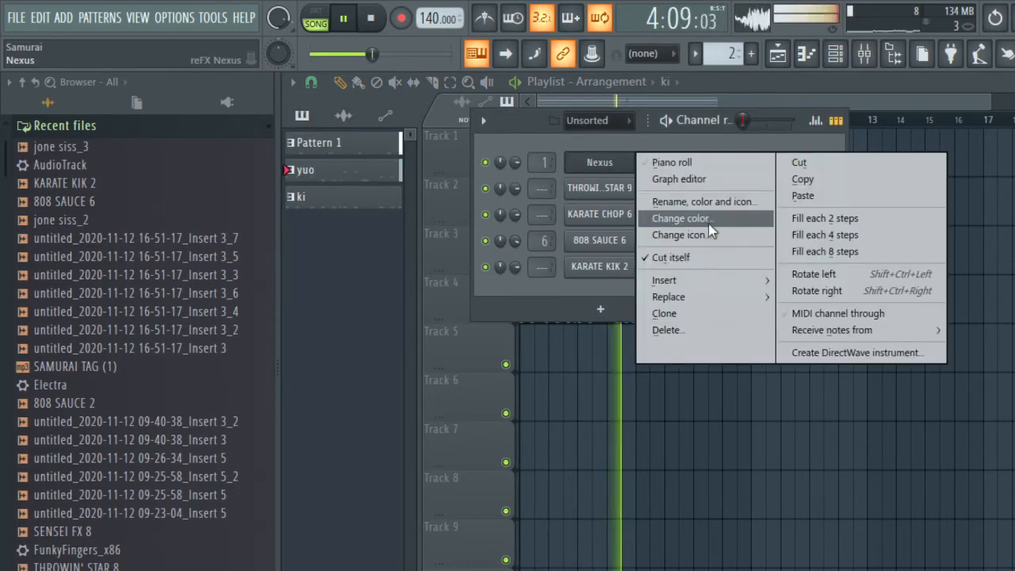
mouse_move(698, 294)
left_click(807, 67)
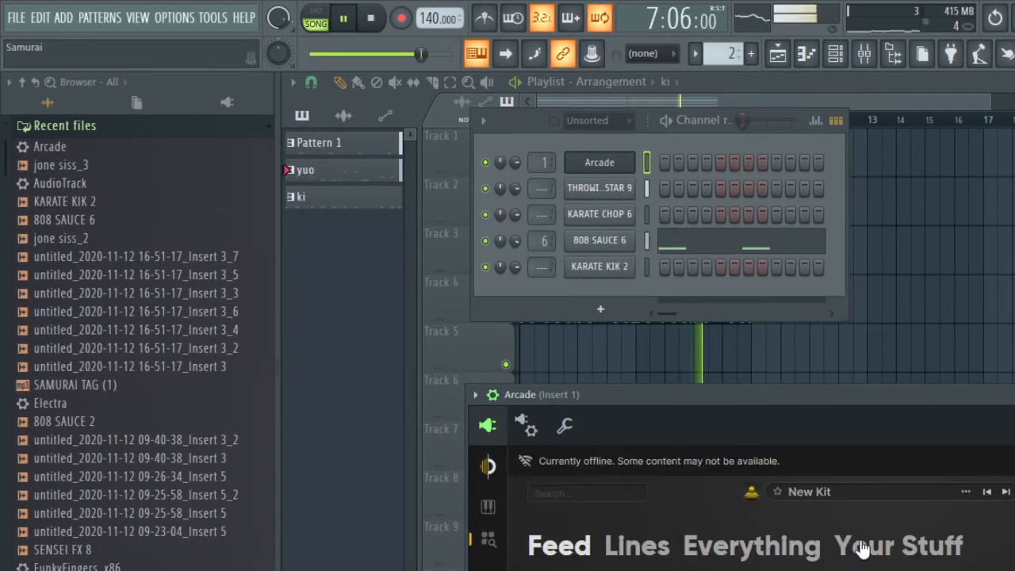
Load the Lush Planet kit from the downloaded kits in Arcade
left_click(835, 547)
left_click_drag(804, 399, 692, 109)
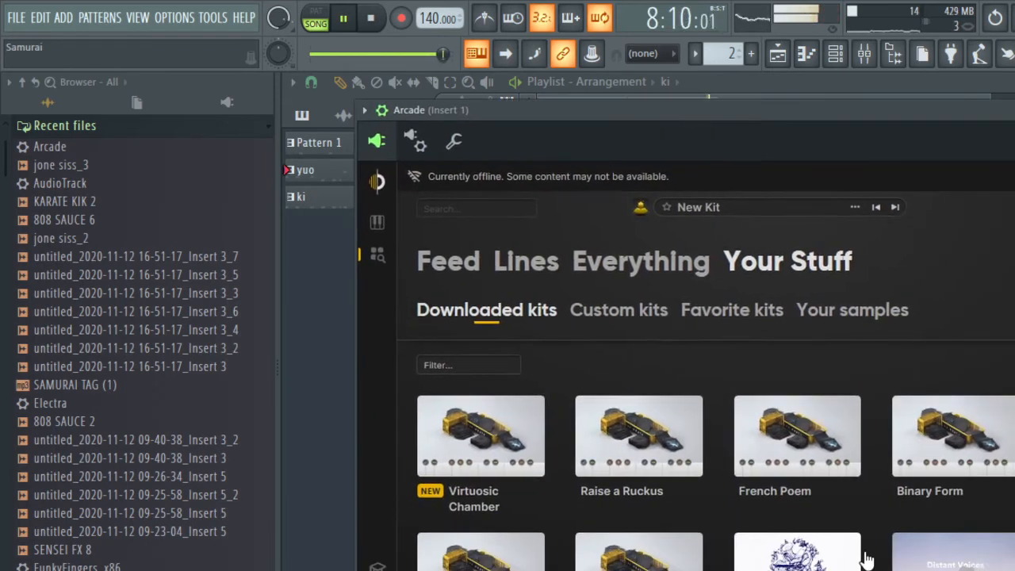
scroll(863, 560, "down", 5)
scroll(832, 568, "down", 5)
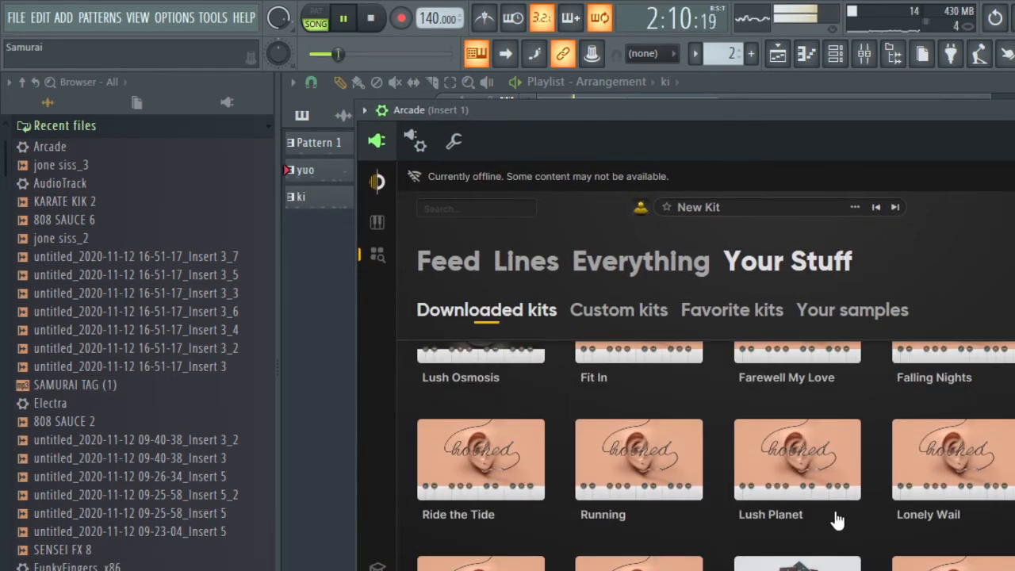
left_click(819, 460)
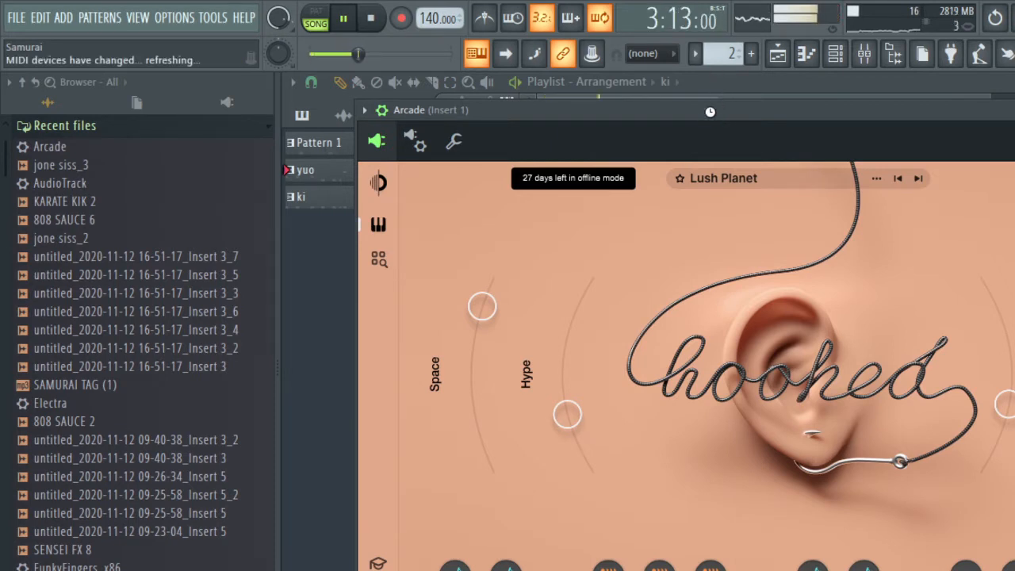
Switch Lush Planet's session key to minor and audition F#, G, G# and A# minor
left_click_drag(708, 115, 486, 104)
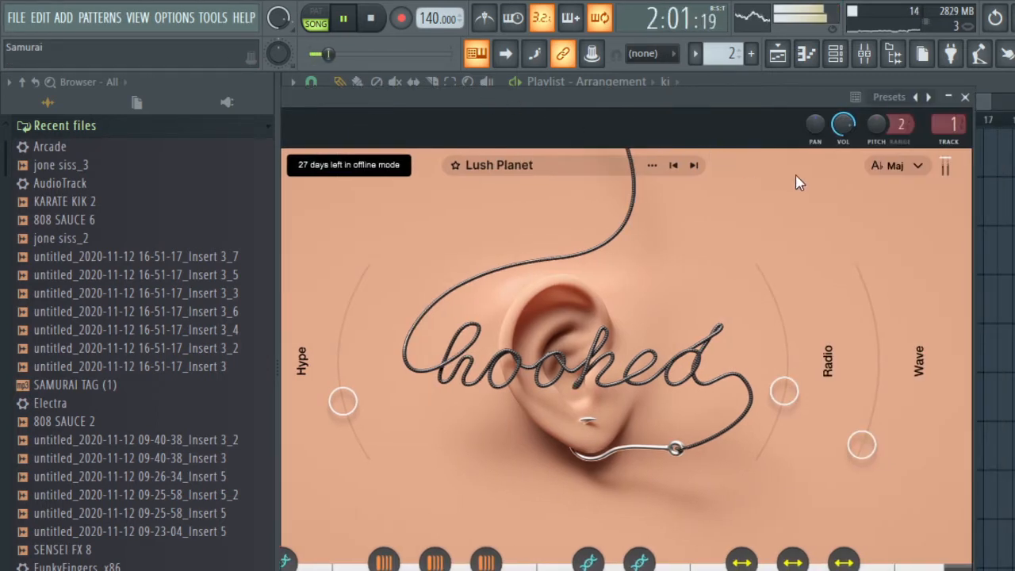
left_click(899, 167)
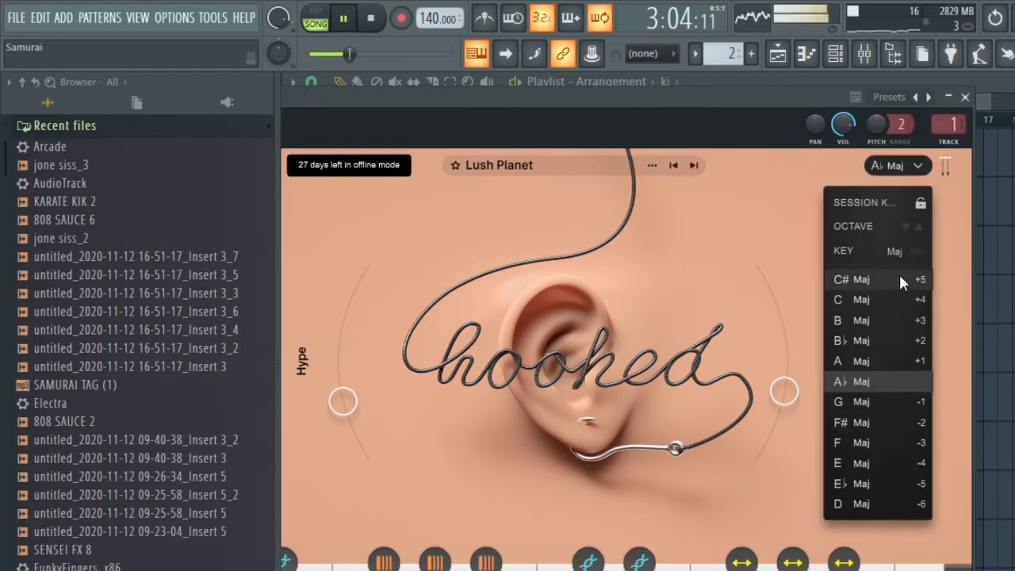
left_click(919, 252)
left_click(863, 358)
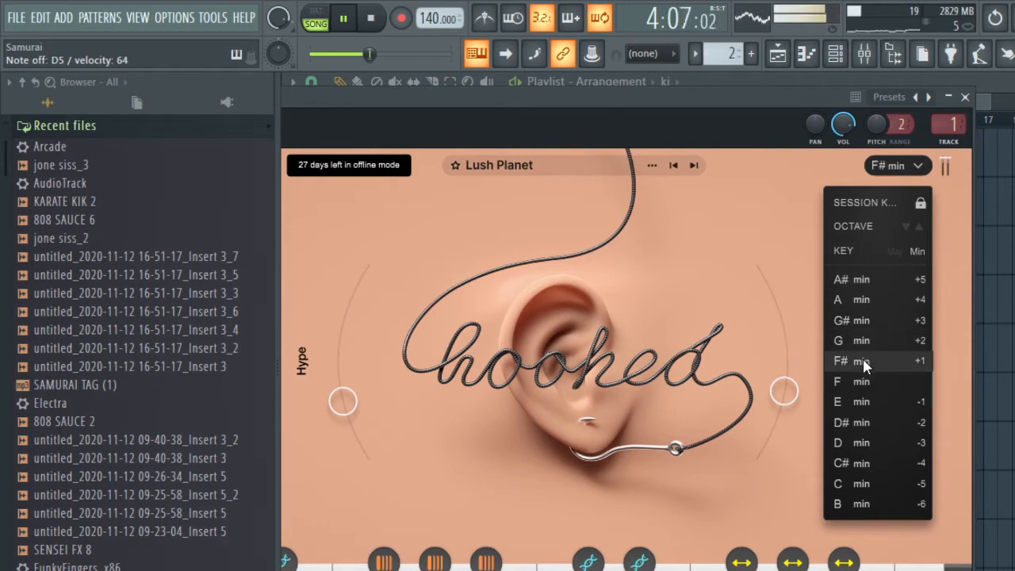
left_click(871, 335)
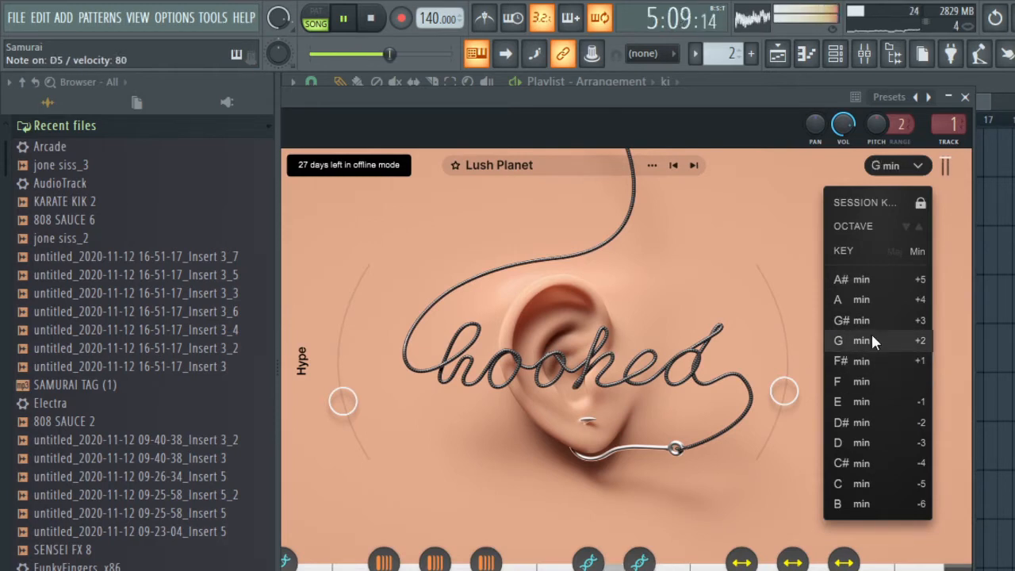
left_click(867, 319)
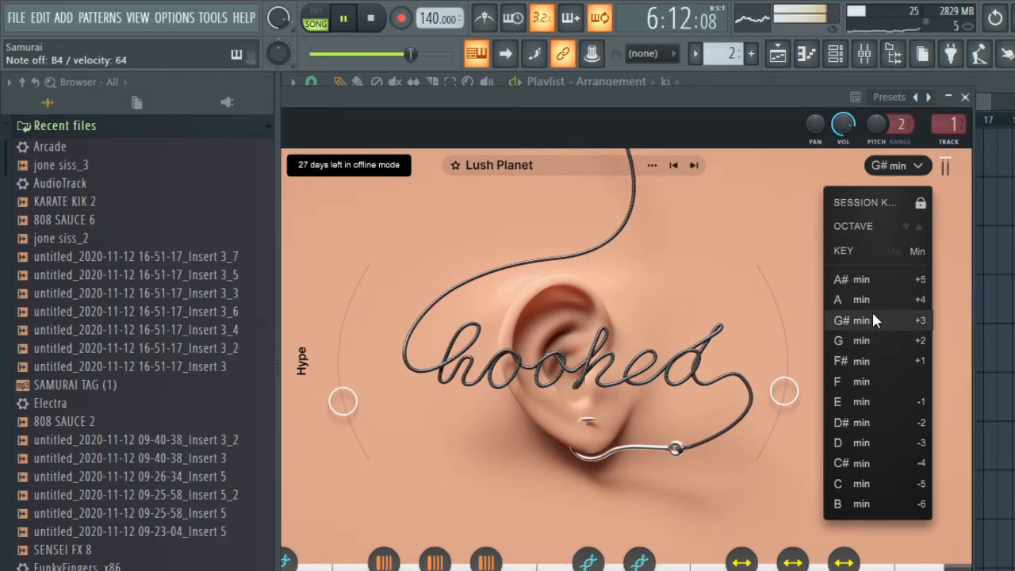
left_click(869, 281)
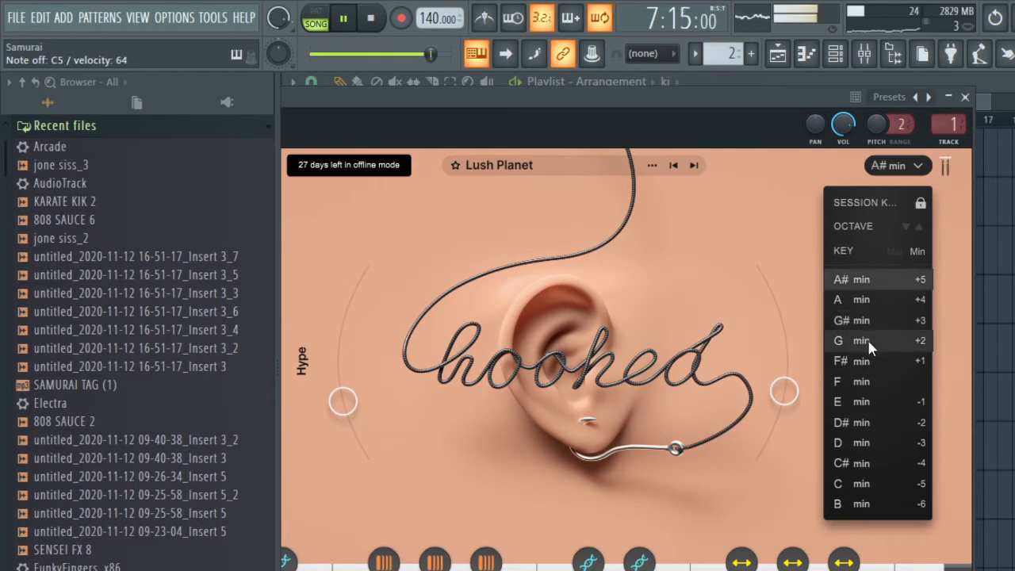
Audition Lush Planet in the lower minor keys from F to C, and set the session key to B minor
left_click(865, 380)
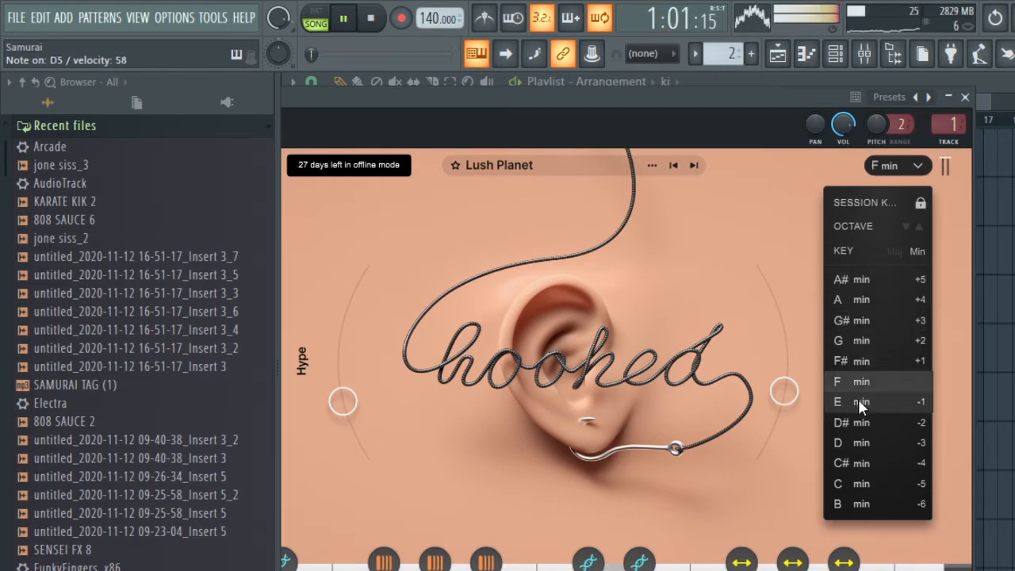
left_click(859, 401)
left_click(855, 420)
left_click(849, 443)
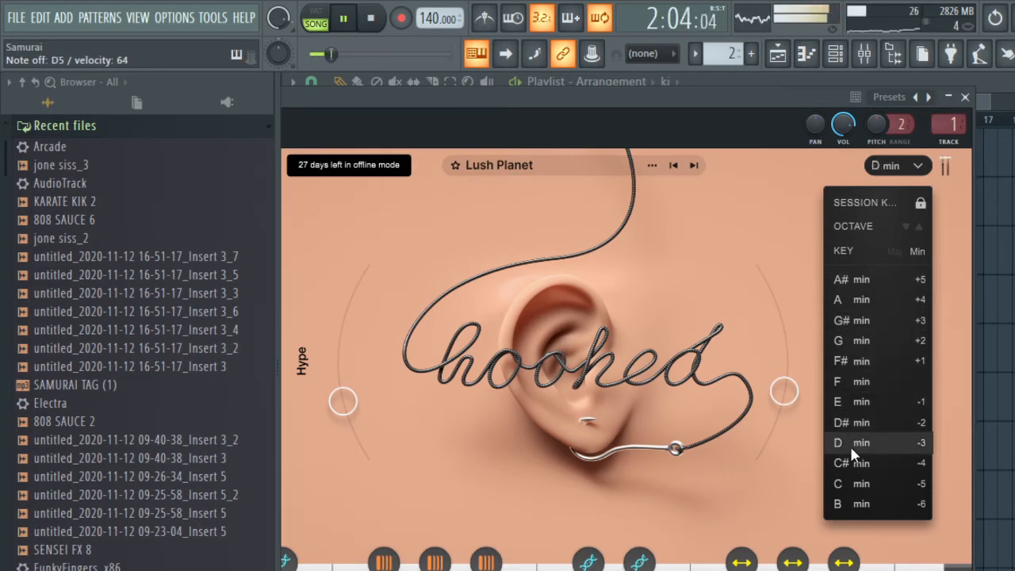
left_click(850, 474)
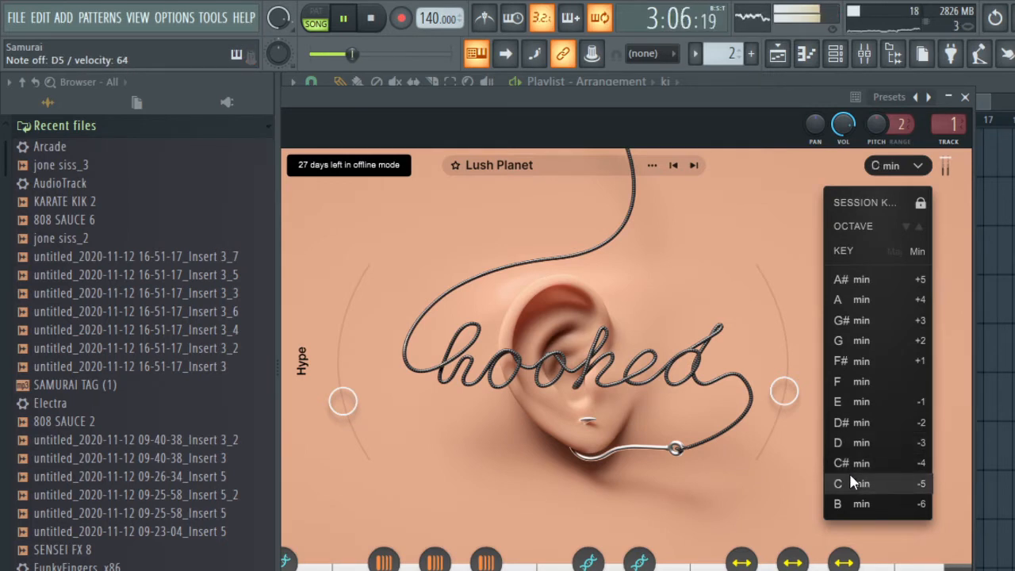
left_click(857, 463)
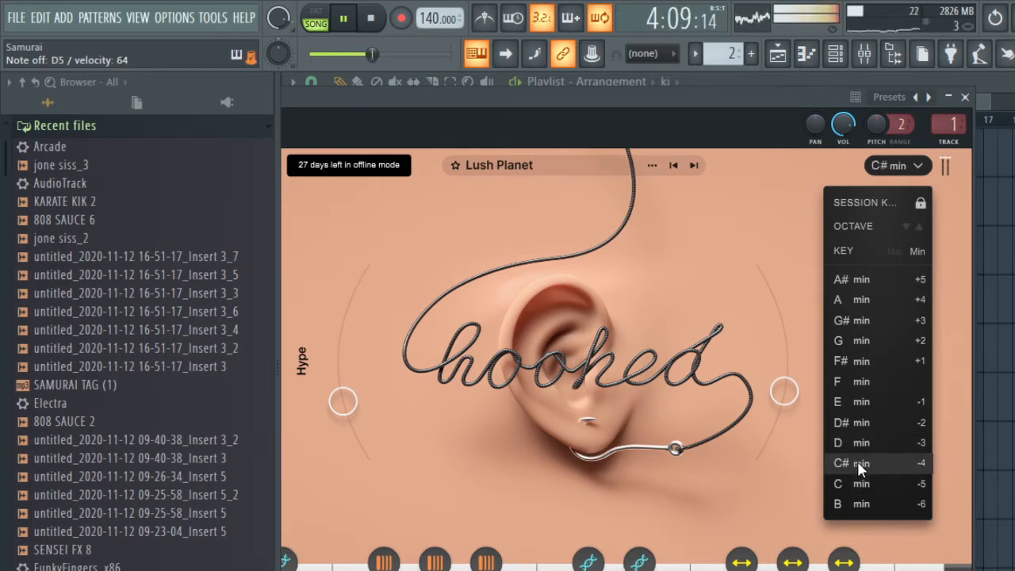
left_click(865, 441)
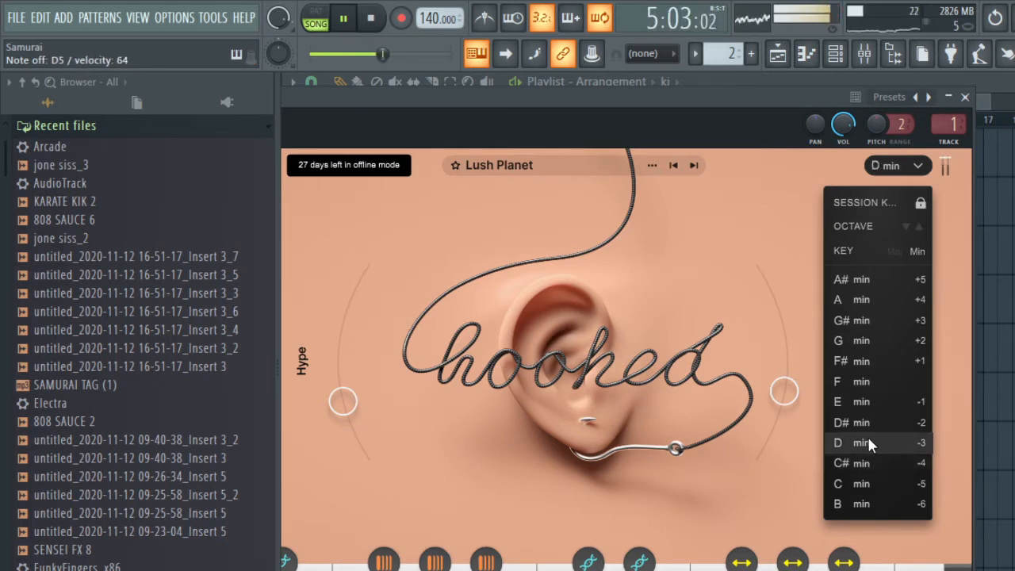
left_click(881, 484)
left_click(864, 506)
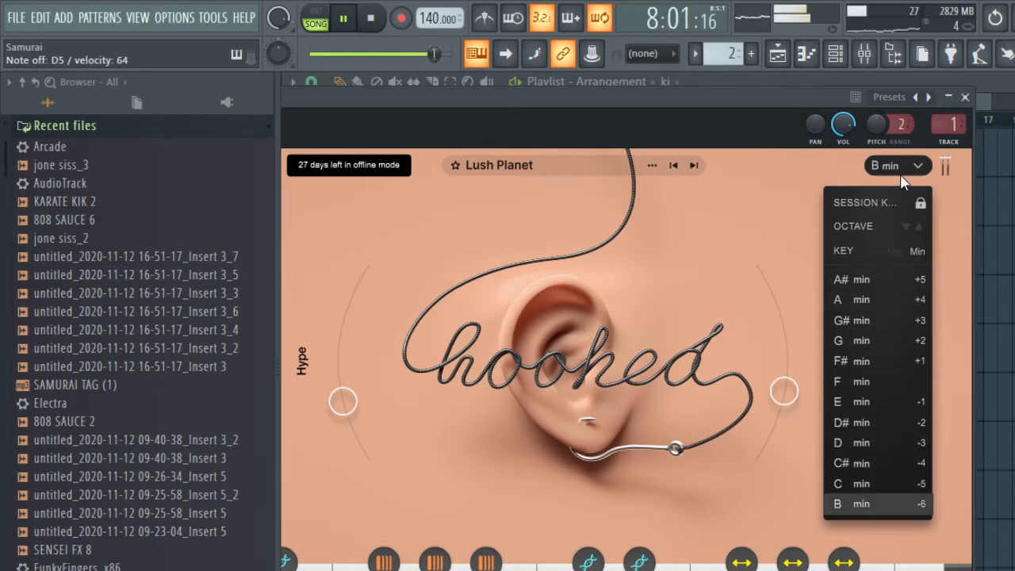
Advance through the Arcade kits past Lonely Wail and load Glass Houses
left_click(694, 164)
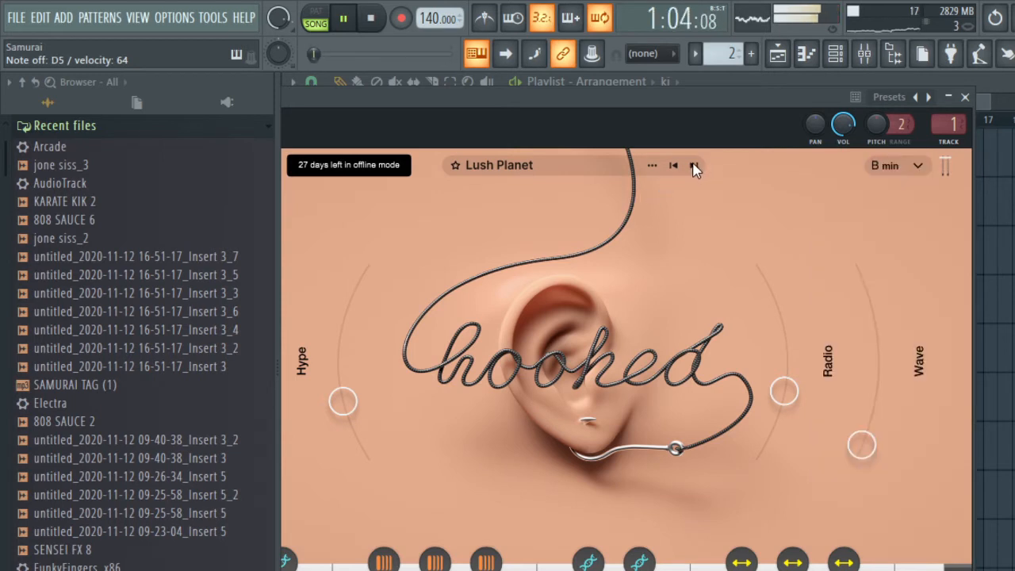
left_click(693, 166)
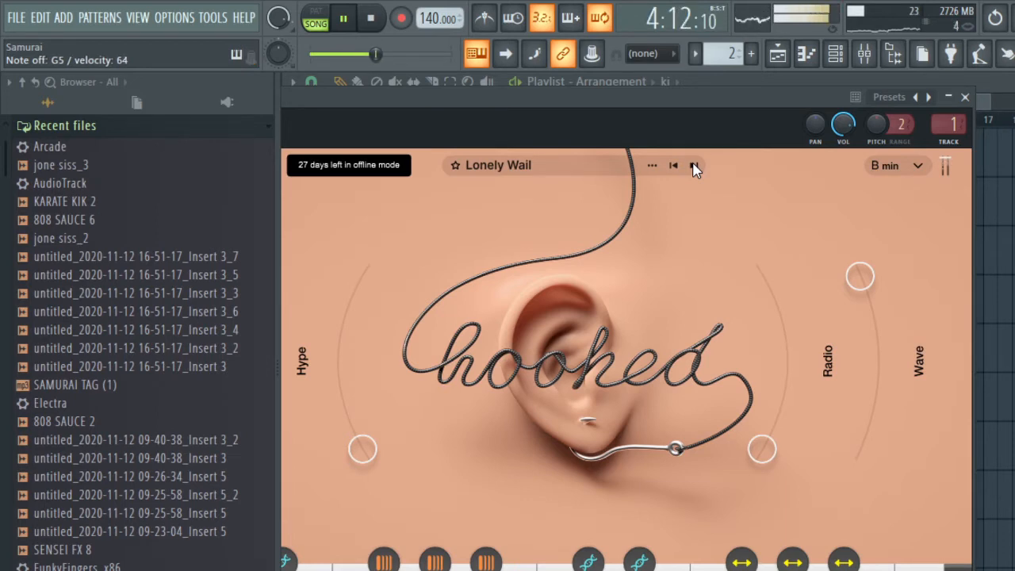
left_click(693, 165)
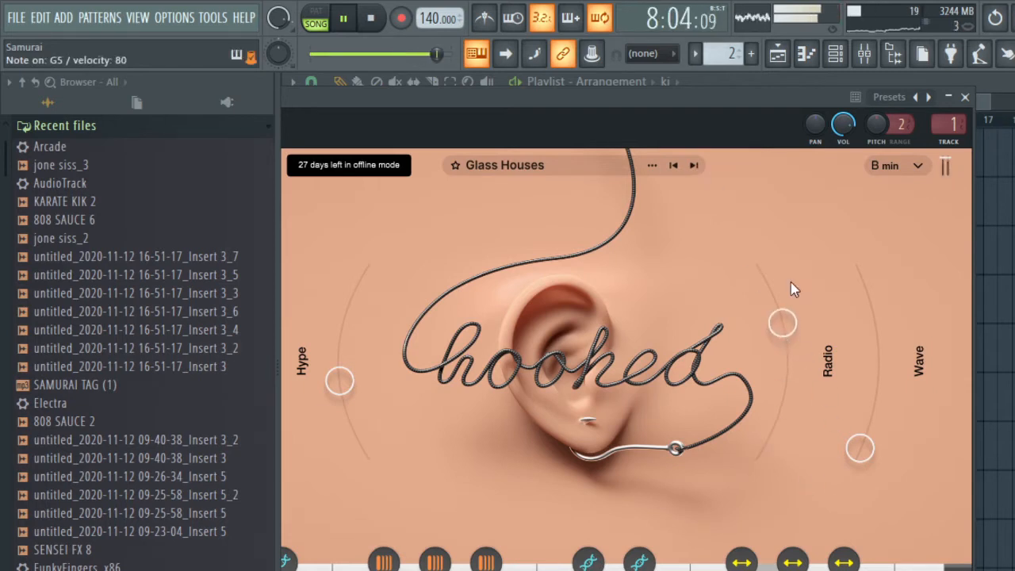
Raise the Space and Radio sliders of the Glass Houses kit
left_click_drag(672, 94, 752, 97)
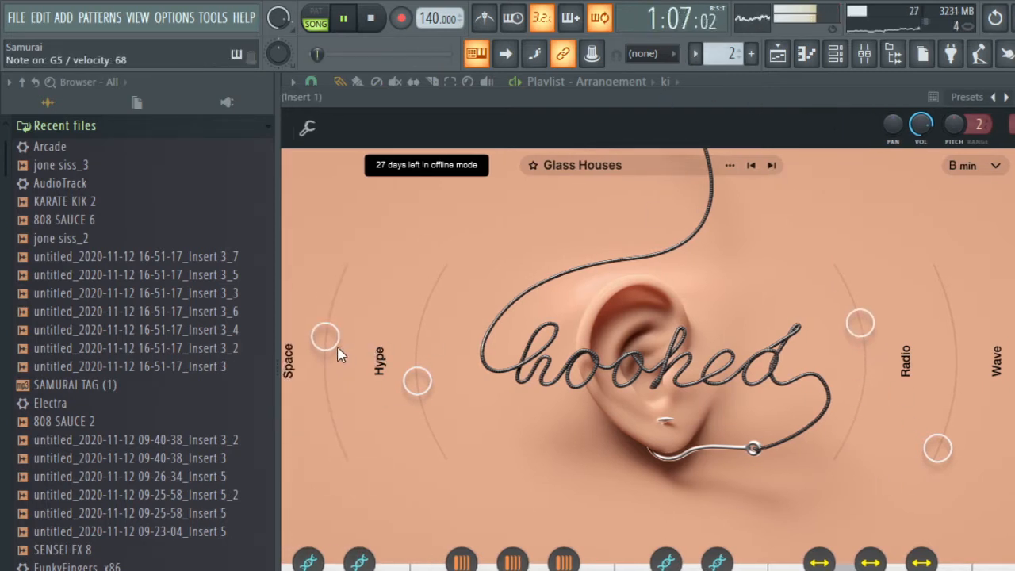
left_click_drag(323, 337, 333, 277)
left_click_drag(871, 320, 862, 268)
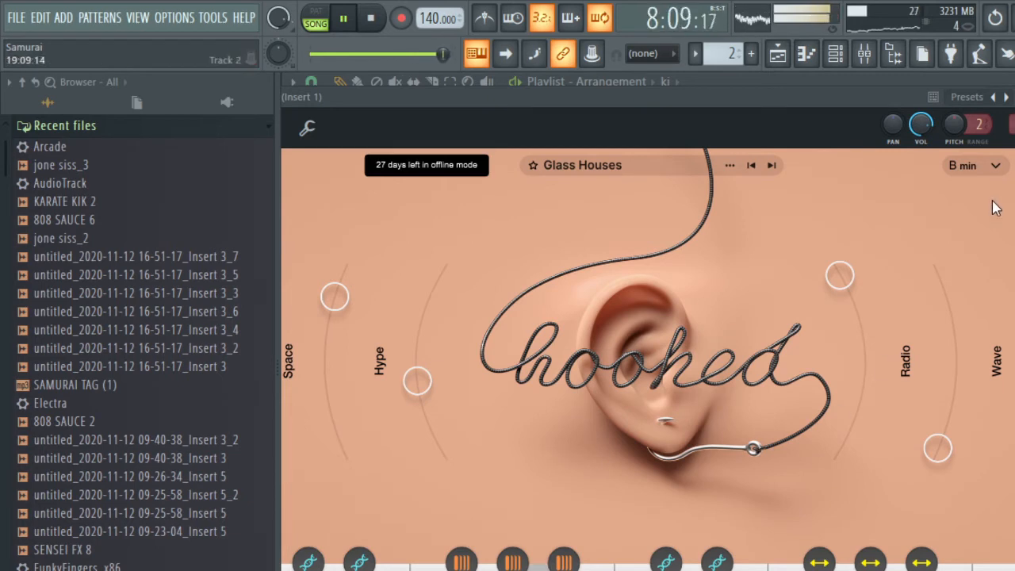
Audition Glass Houses in major keys including D, B, E and E♭, and set the session key to C# minor
left_click(993, 168)
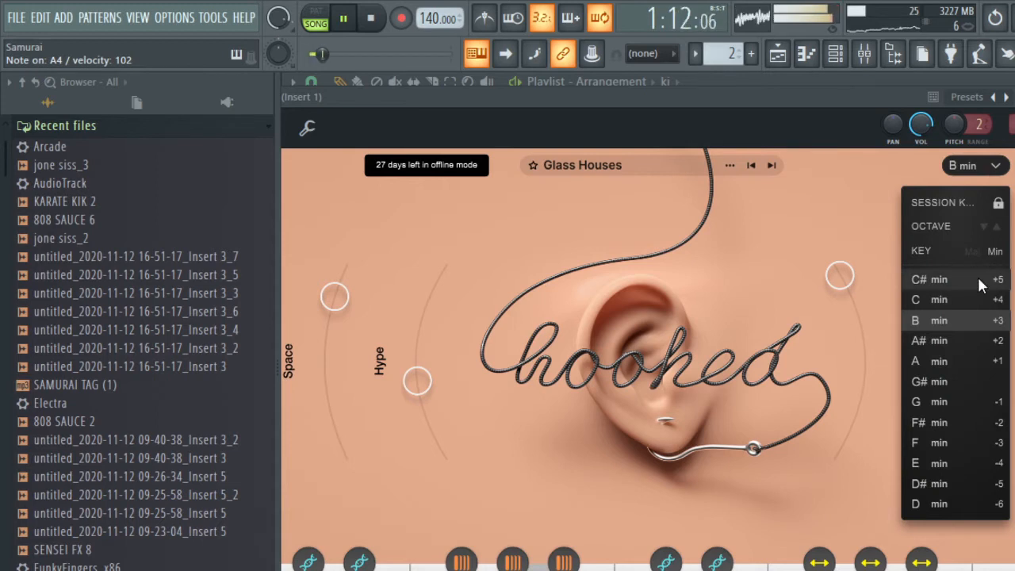
left_click(966, 250)
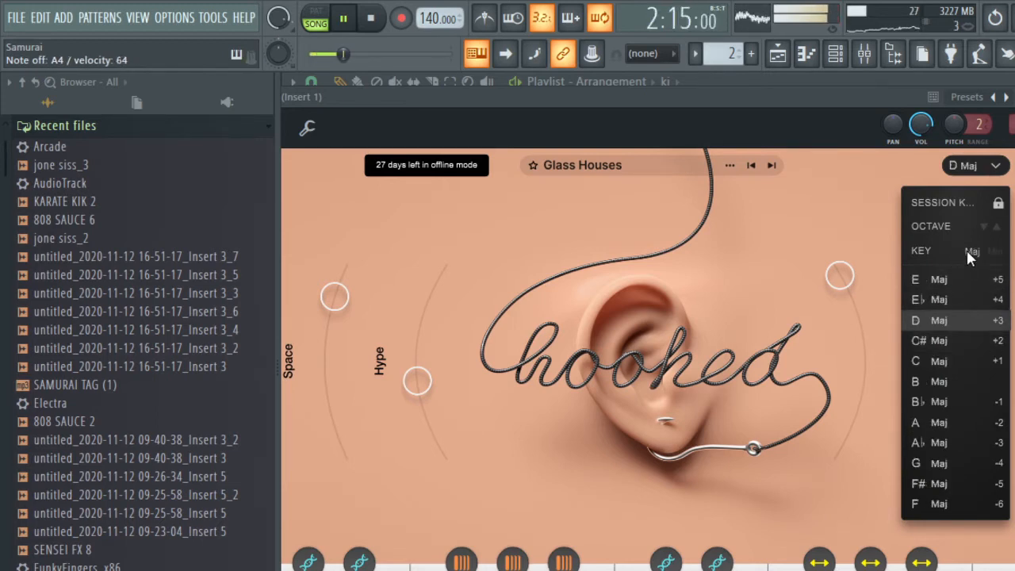
left_click(953, 340)
left_click(949, 359)
left_click(948, 383)
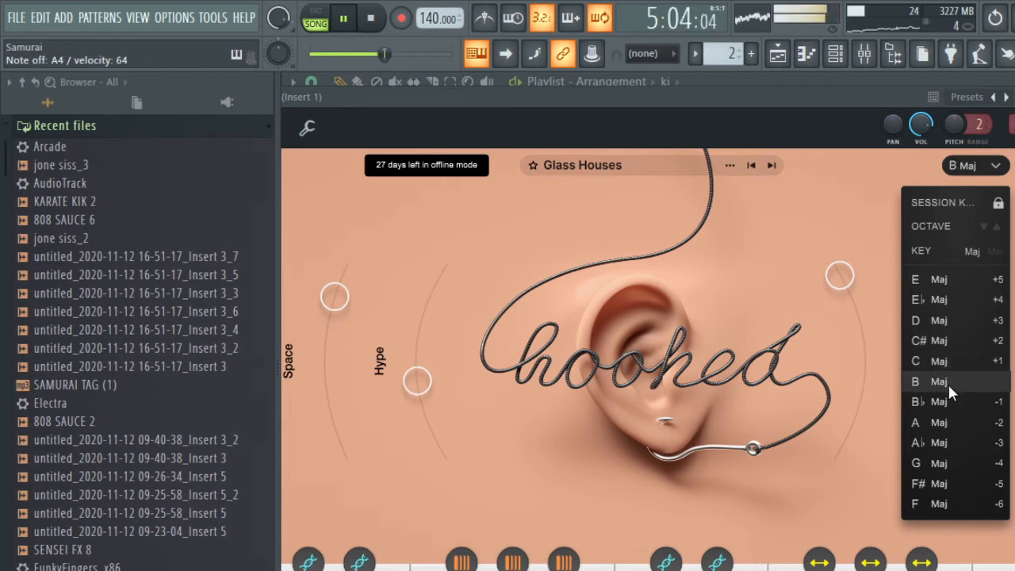
left_click(949, 282)
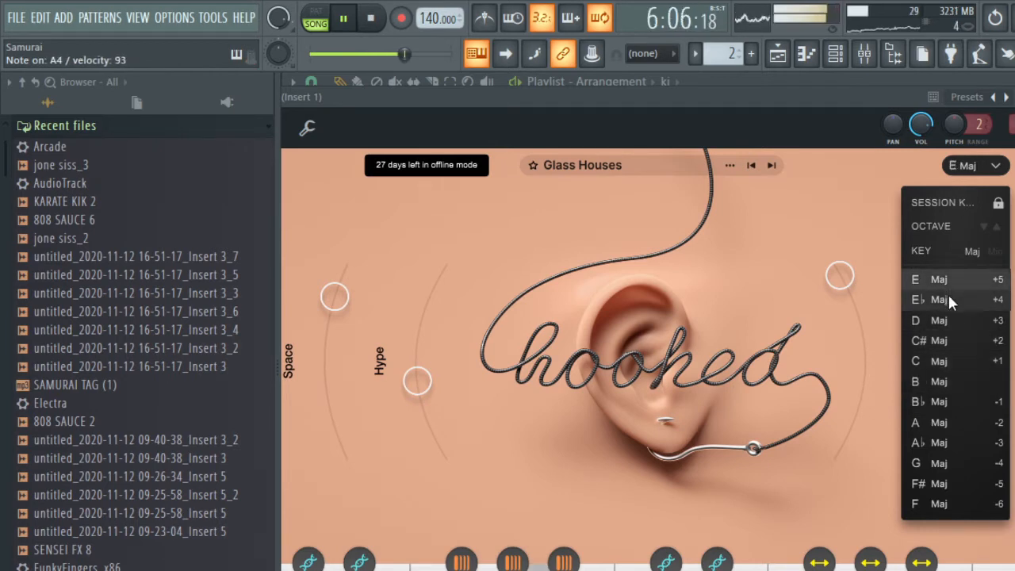
left_click(948, 303)
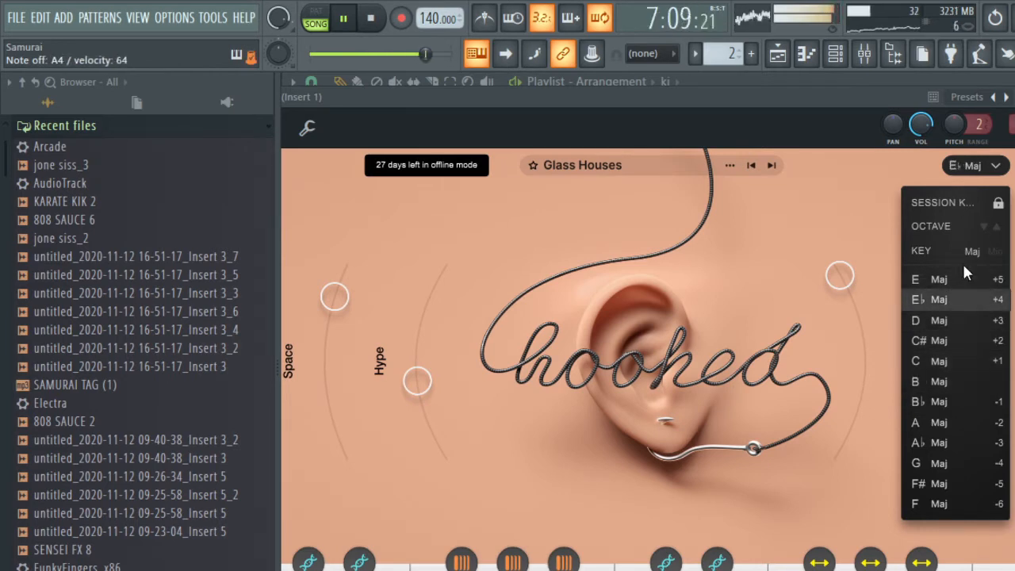
left_click(995, 254)
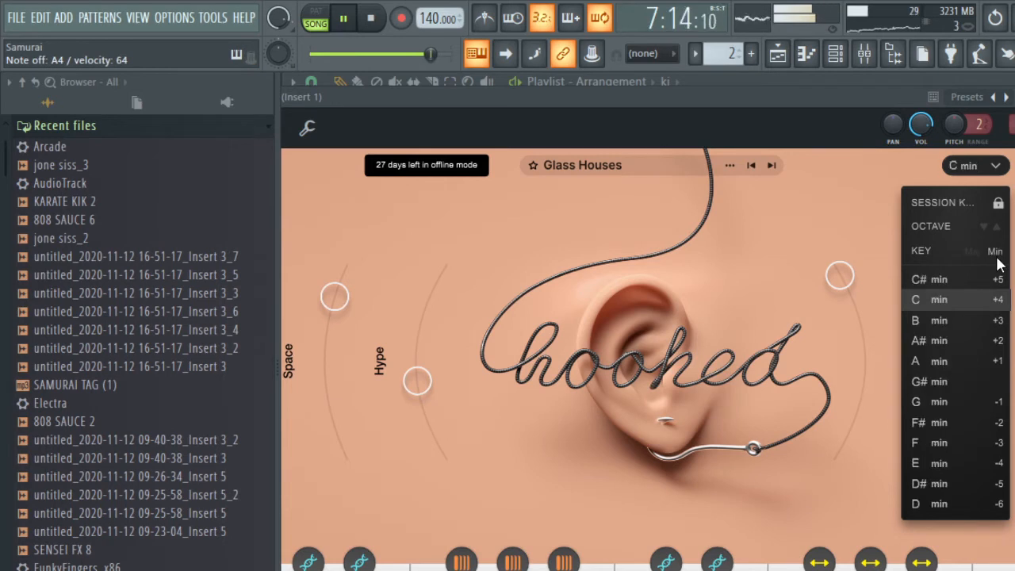
left_click(948, 277)
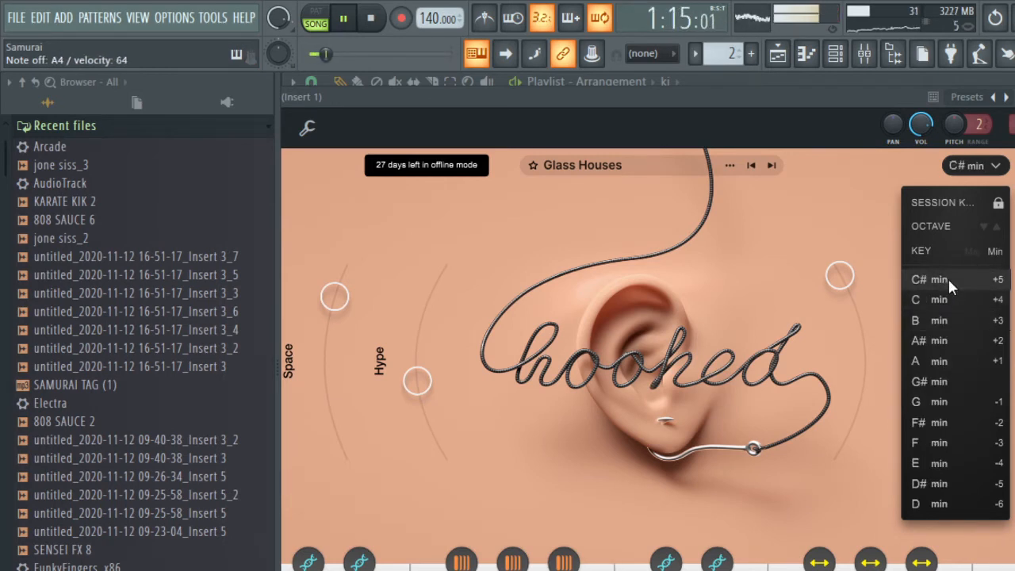
Audition Glass Houses in minor keys including F#, F and D#, and set the session key to F minor
left_click(945, 440)
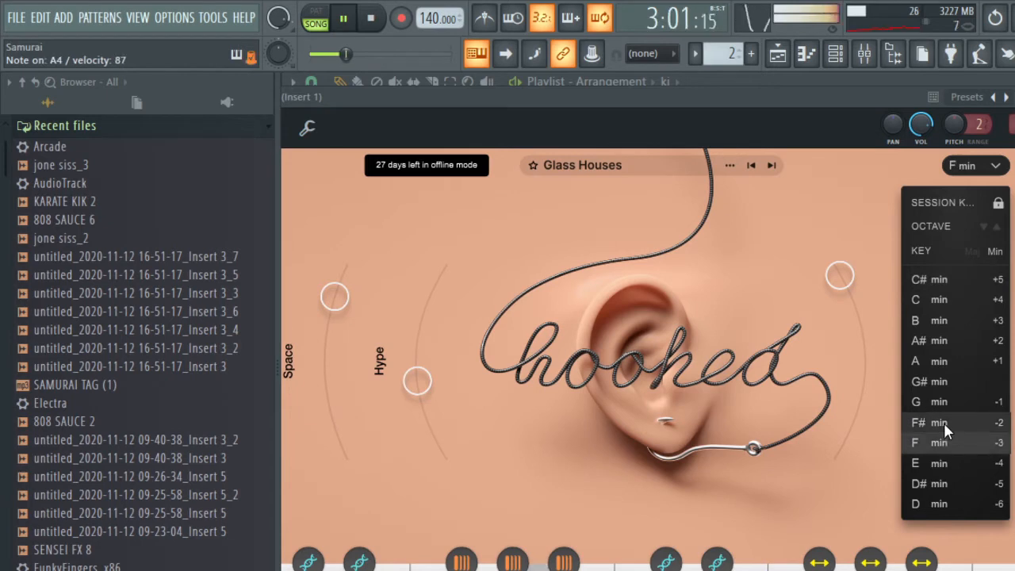
left_click(945, 422)
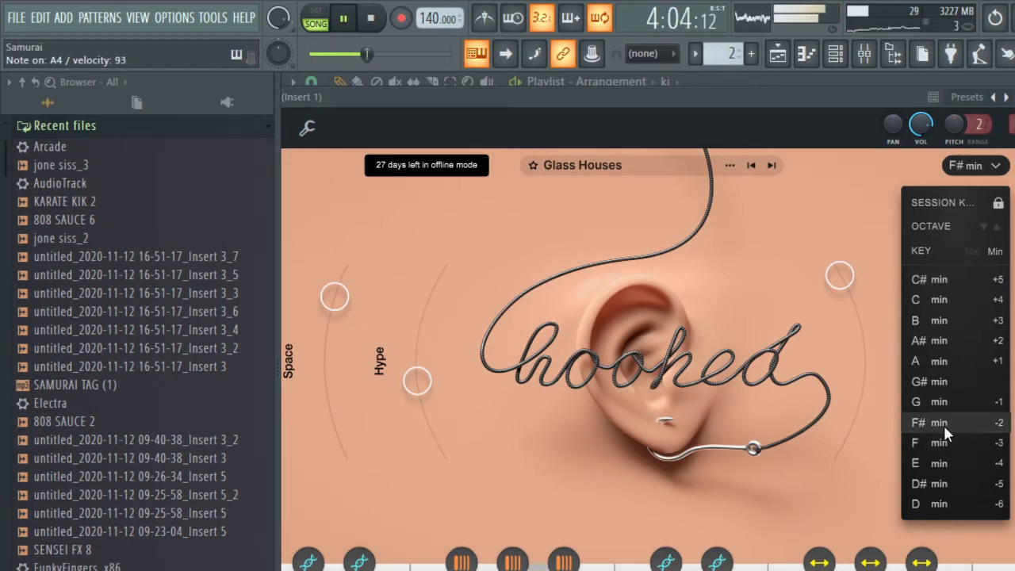
left_click(945, 443)
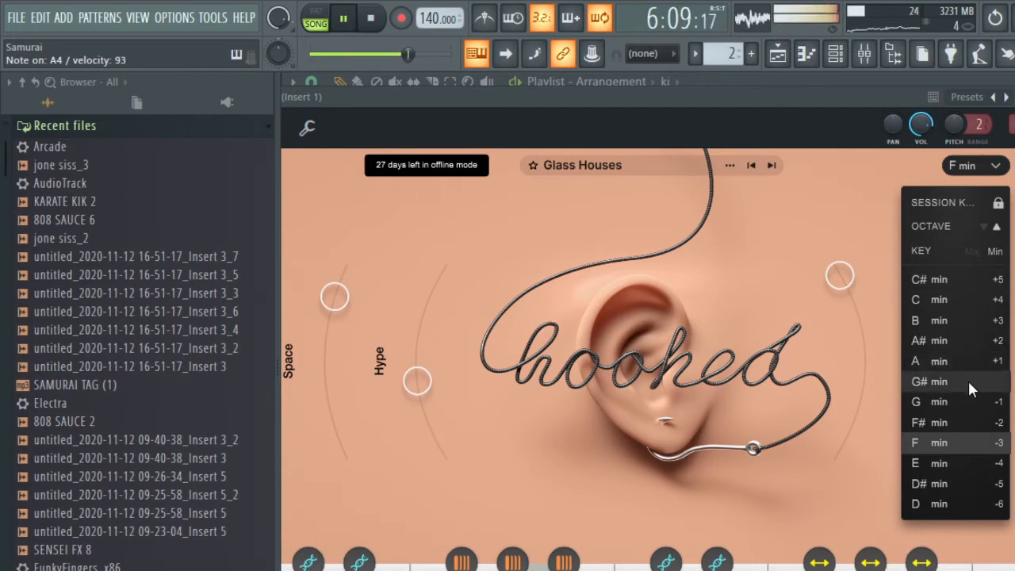
left_click(946, 468)
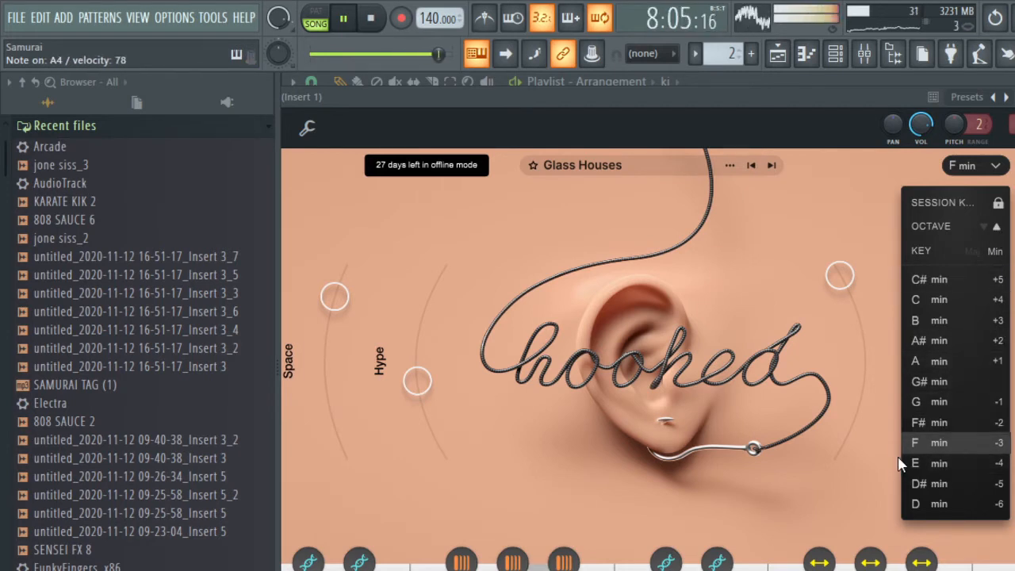
left_click(950, 443)
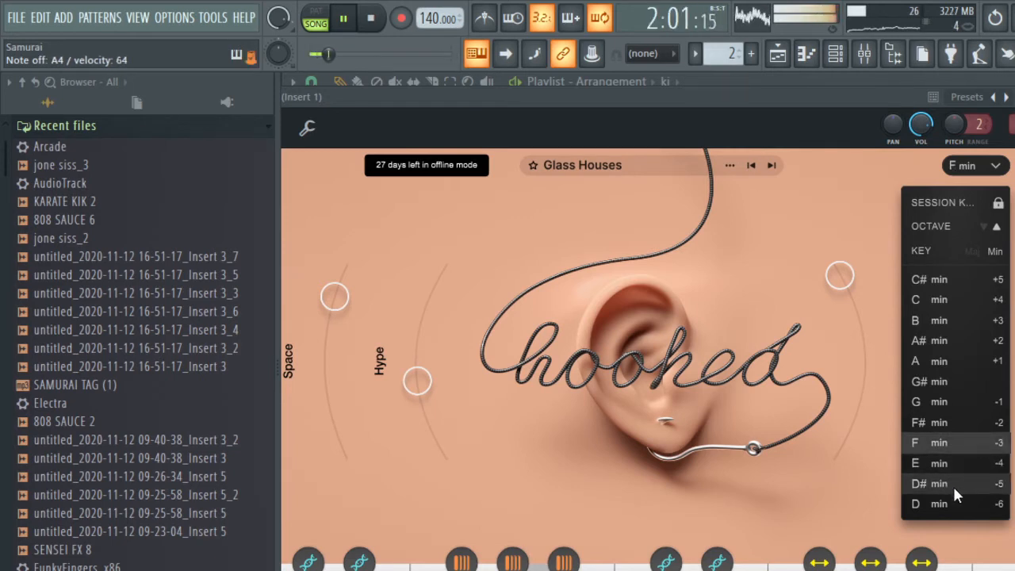
left_click(952, 484)
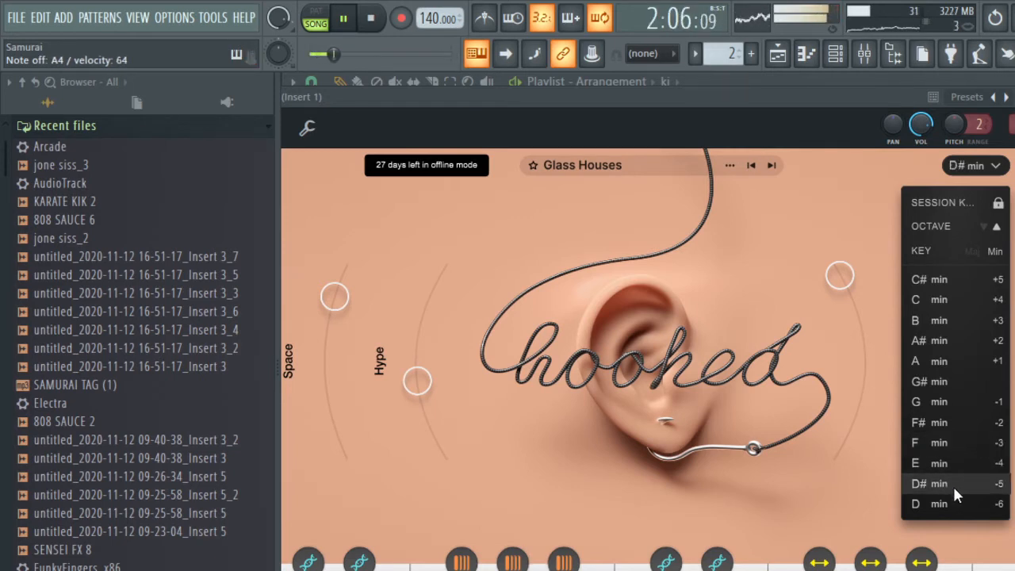
left_click(940, 285)
left_click(938, 443)
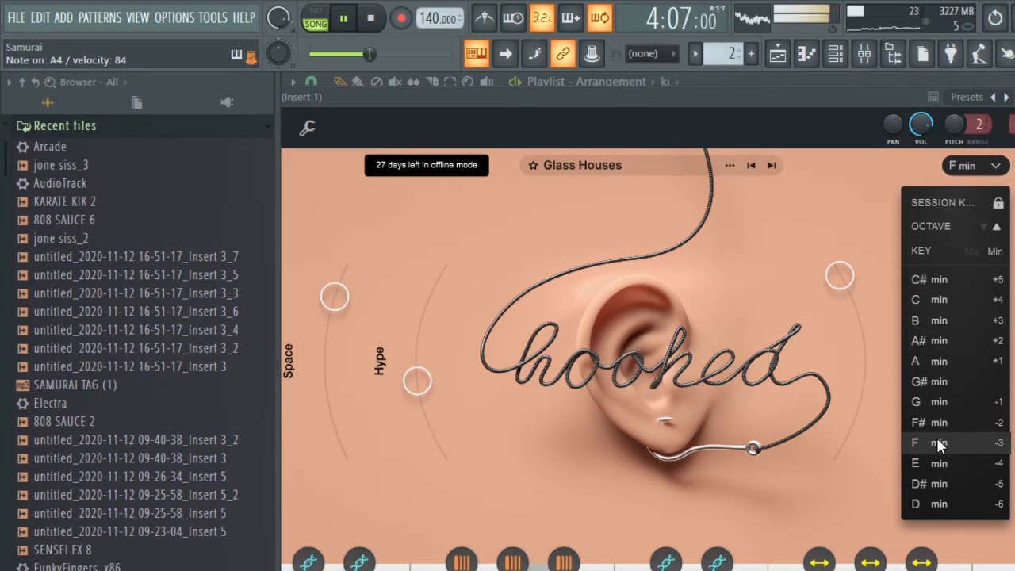
left_click(940, 426)
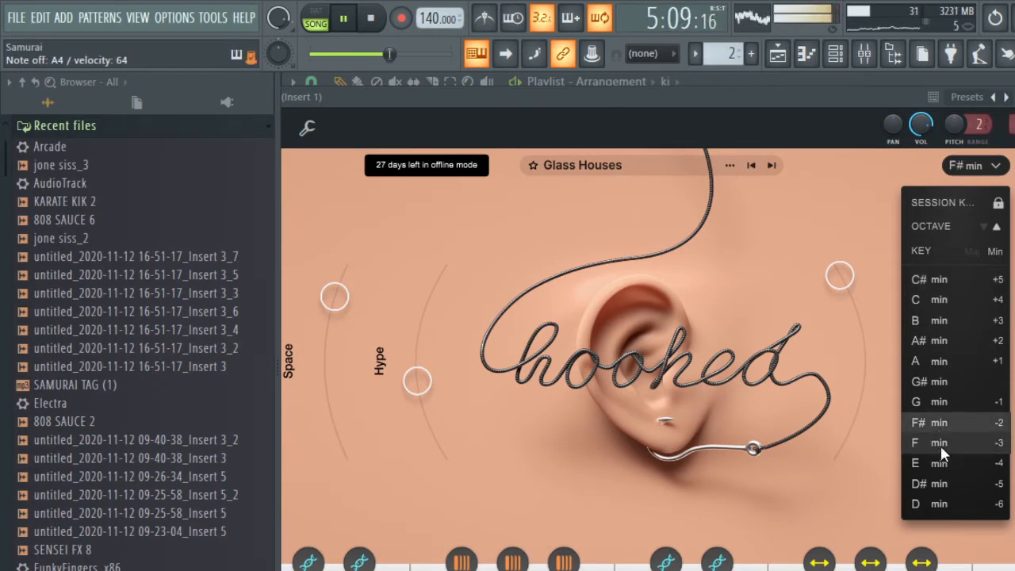
left_click(943, 448)
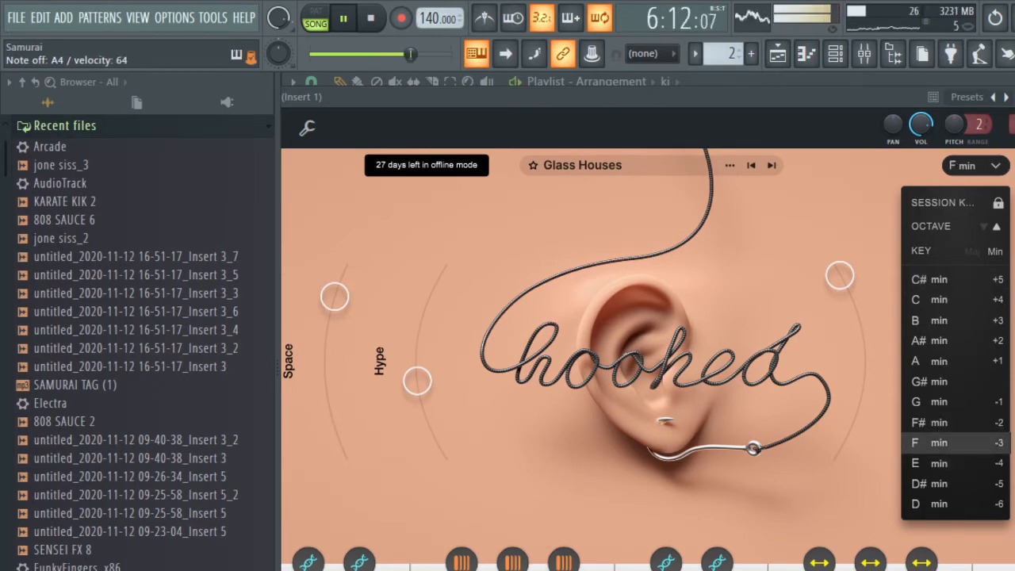
Lower the Arcade channel's volume and route it to mixer track 6
key("Escape")
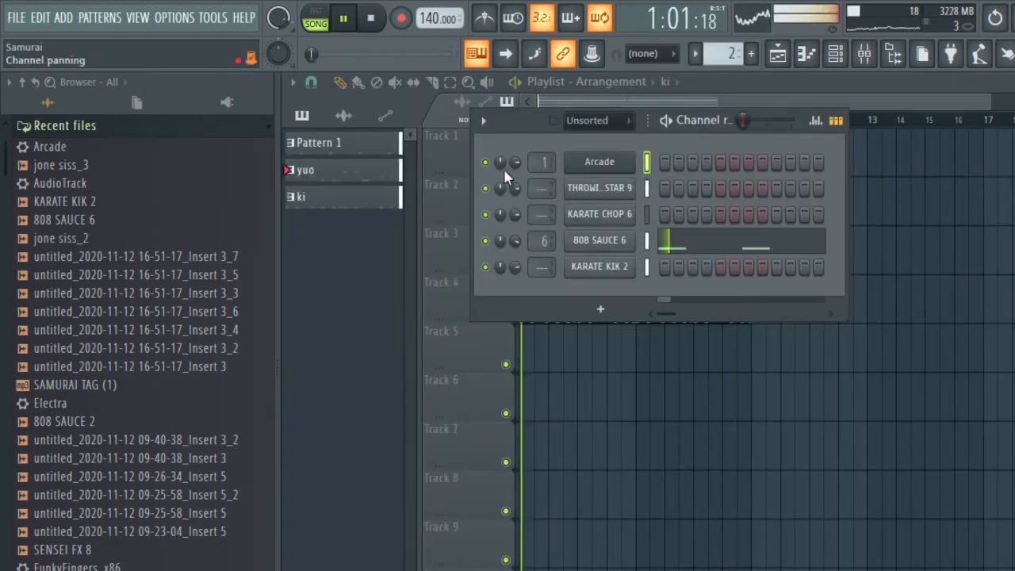
left_click_drag(516, 163, 516, 188)
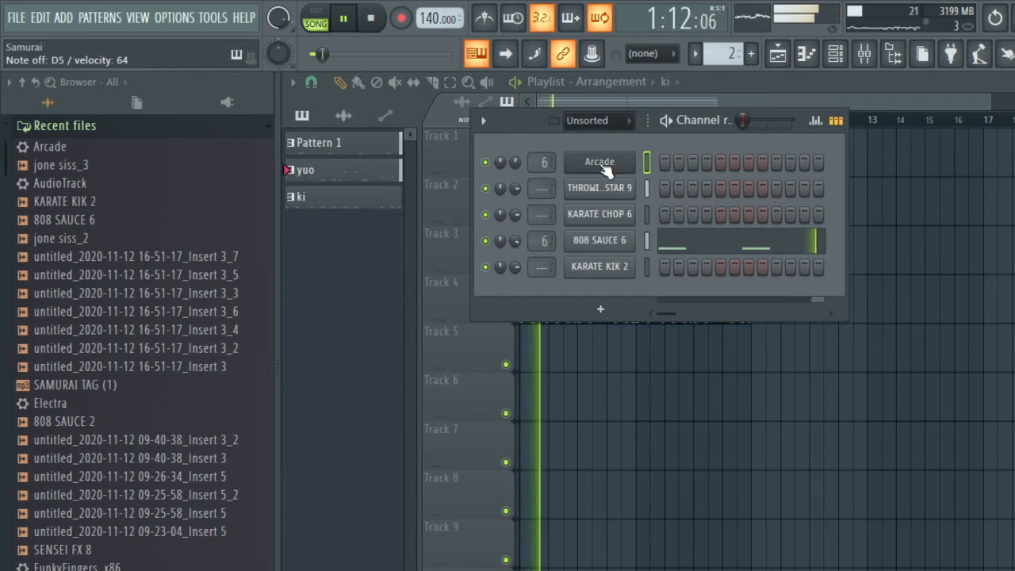
right_click(737, 515)
Create a new empty pattern named fh
left_click(750, 53)
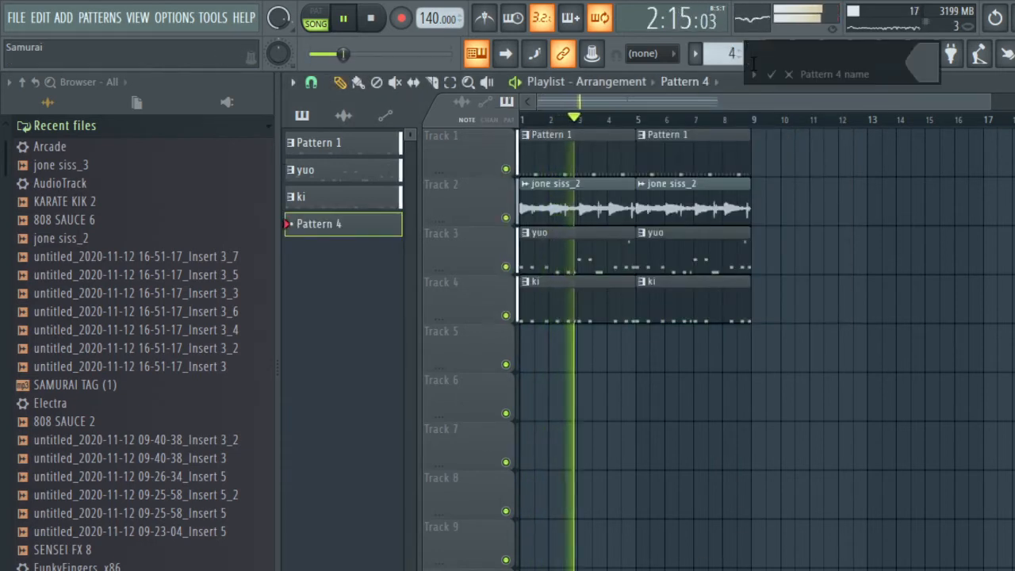
type("fh")
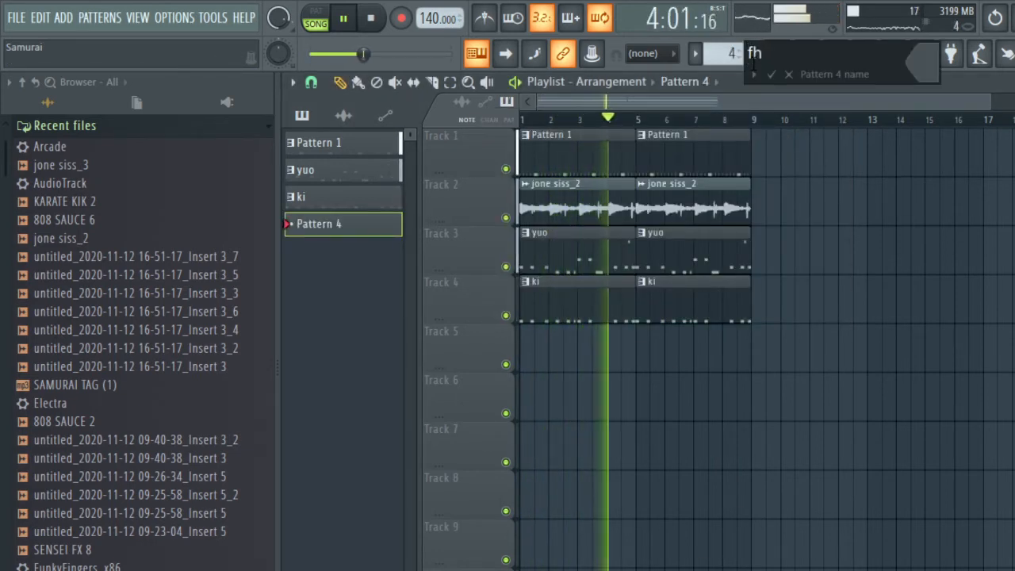
key("Return")
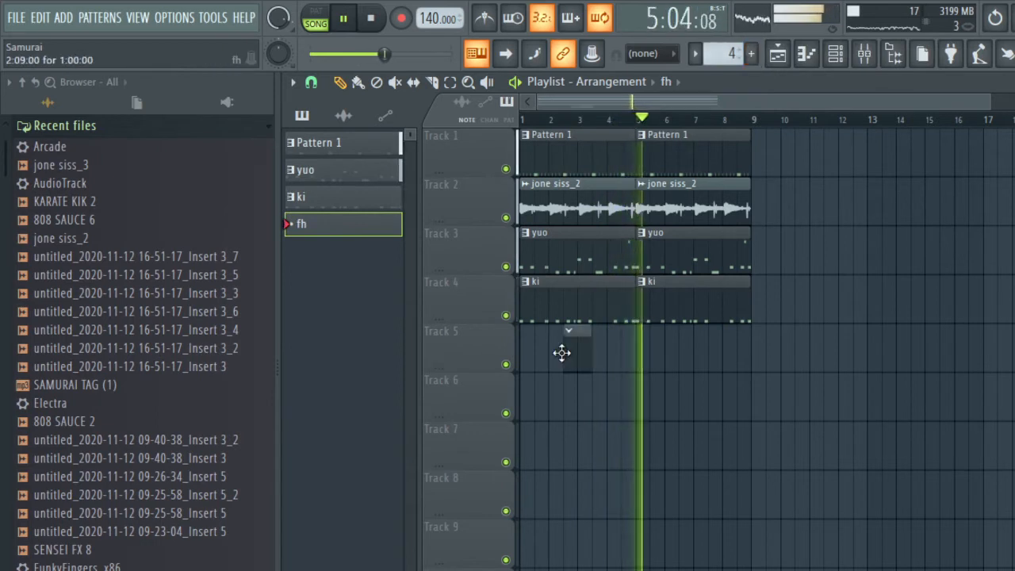
Place fh at bar 1 of Track 5 and record a four-bar Arcade melody into it using A4, E5, F5 and D5
left_click(521, 351)
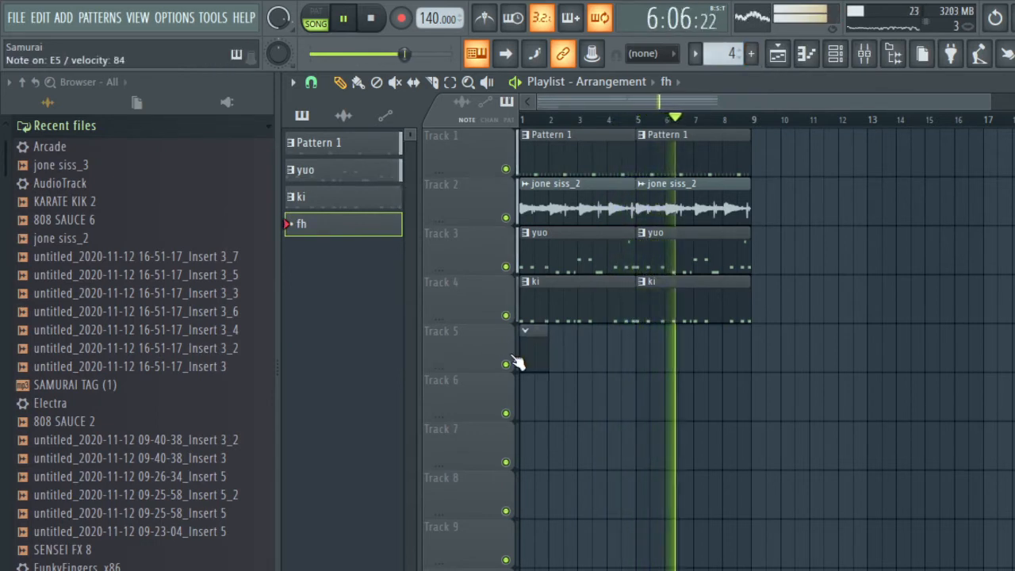
left_click(523, 120)
left_click(400, 19)
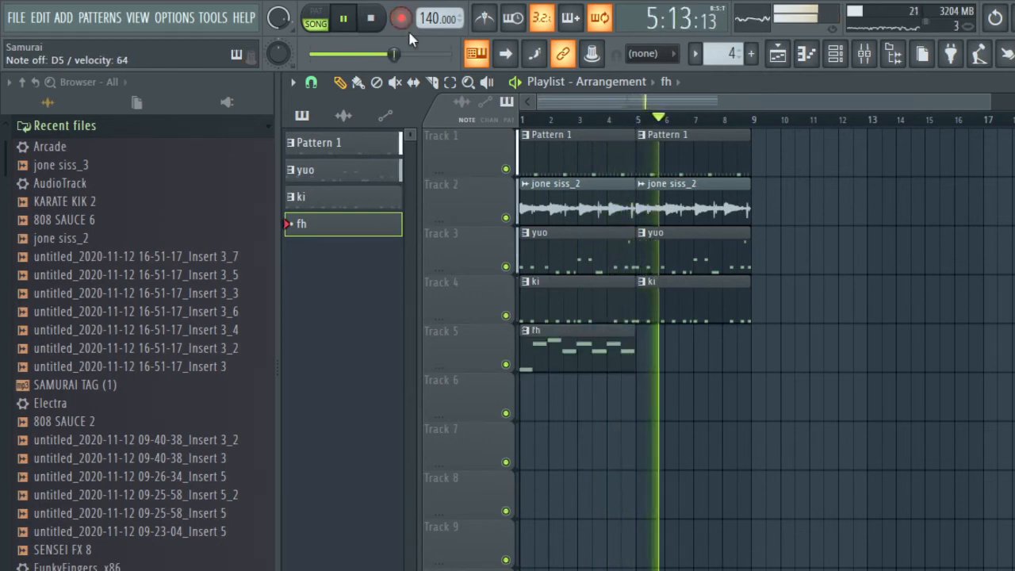
Quantize the recorded Arcade notes of the fh pattern in the piano roll
double_click(582, 358)
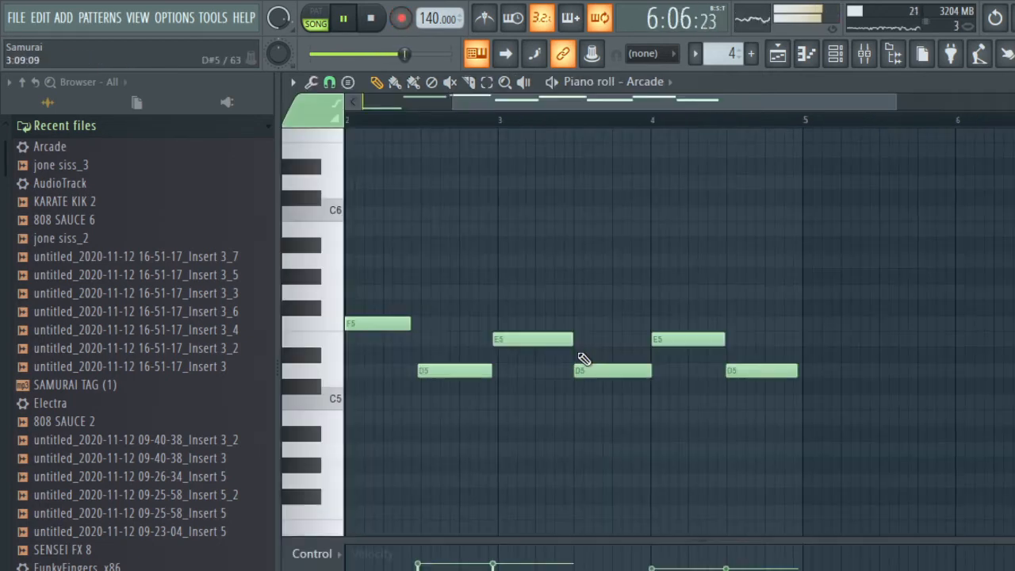
left_click(353, 83)
left_click(358, 127)
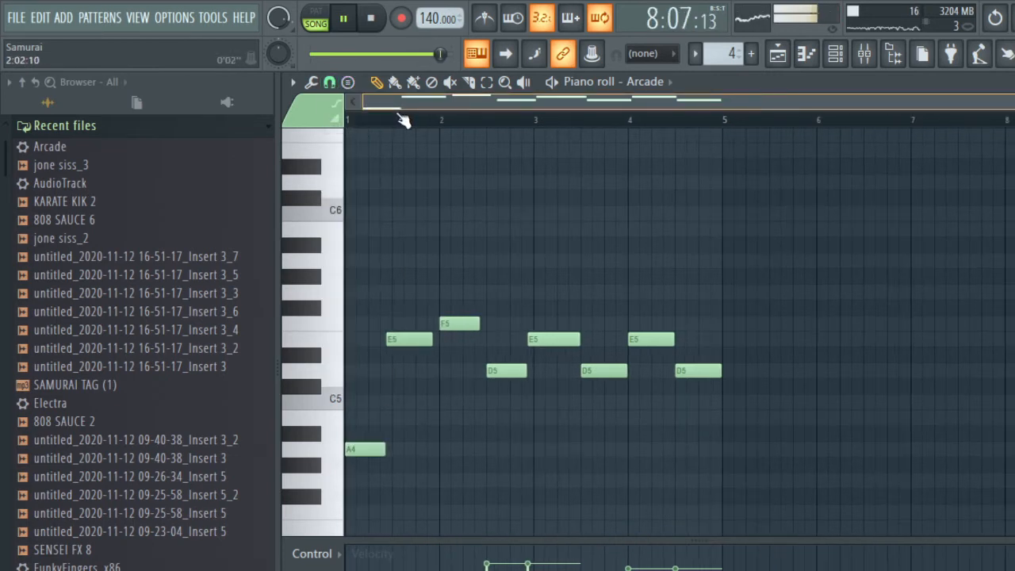
key("ctrl+q")
key("space")
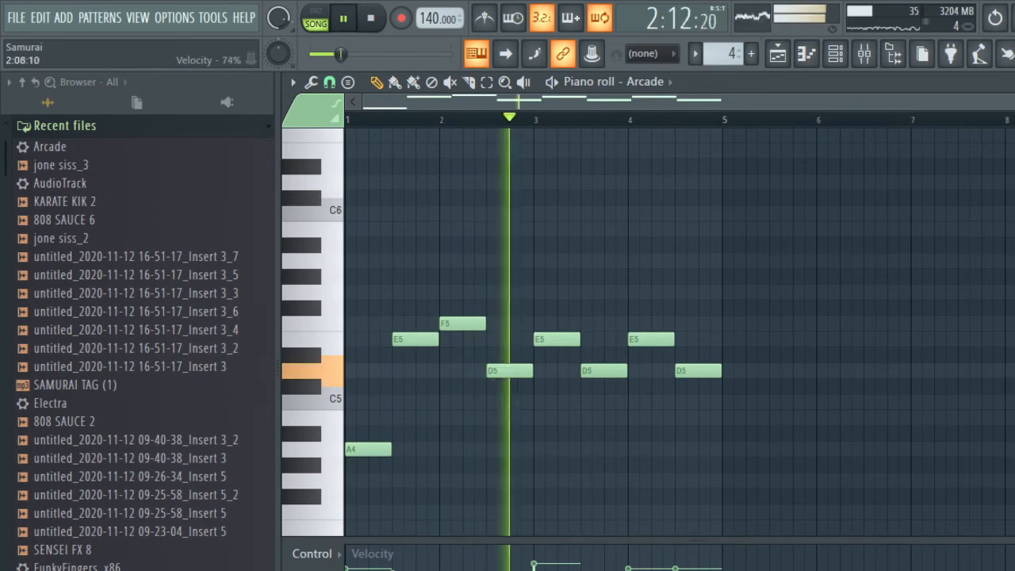
Add a second fh clip at bar 5 of Track 5 and set the Arcade channel volume to 57%
key("F5")
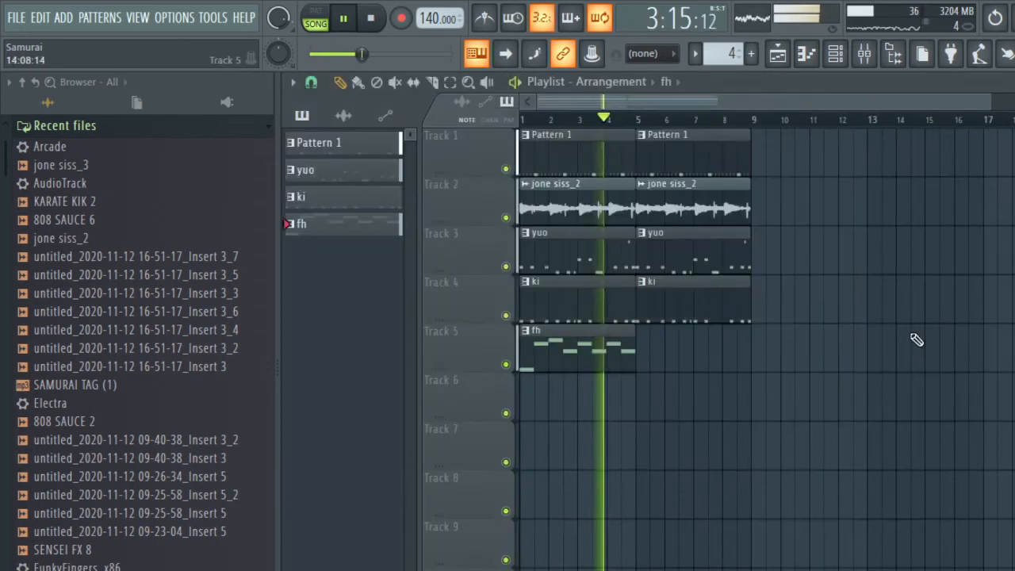
left_click(836, 53)
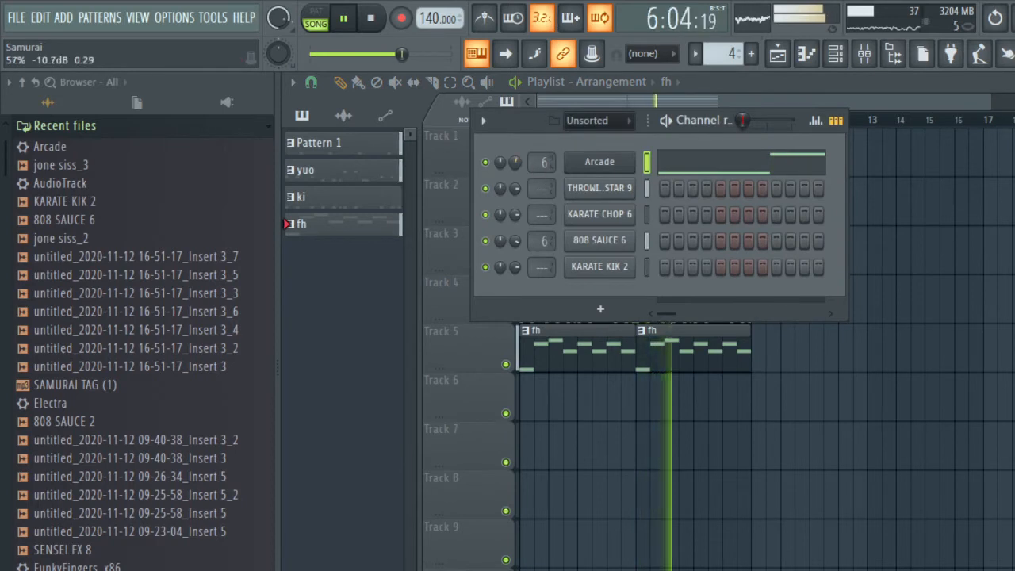
right_click(923, 460)
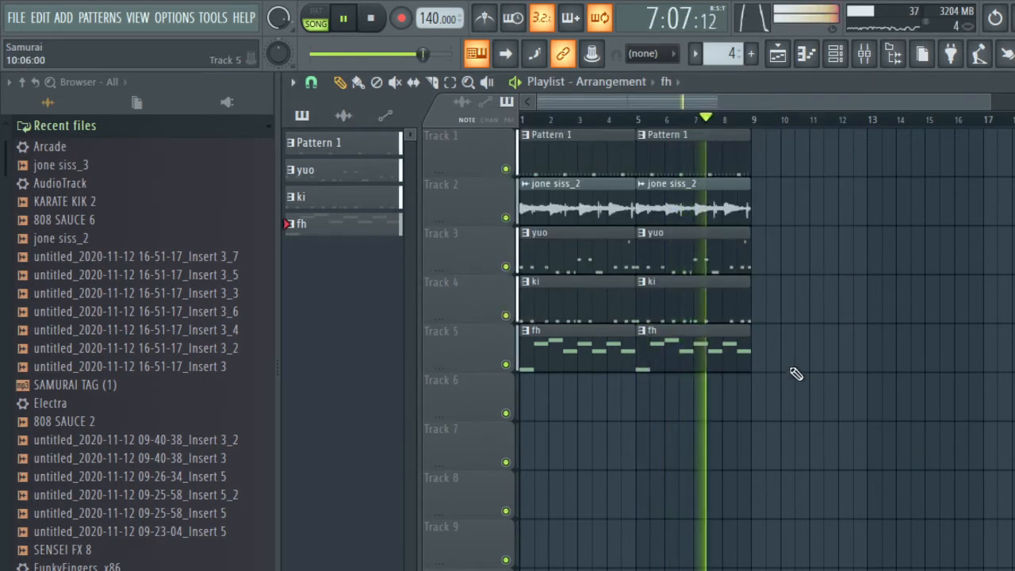
Move the yuo and ki clips to Tracks 6 and 7 and the Pattern 1 clips to Track 8, below fh
left_click_drag(781, 370, 566, 355)
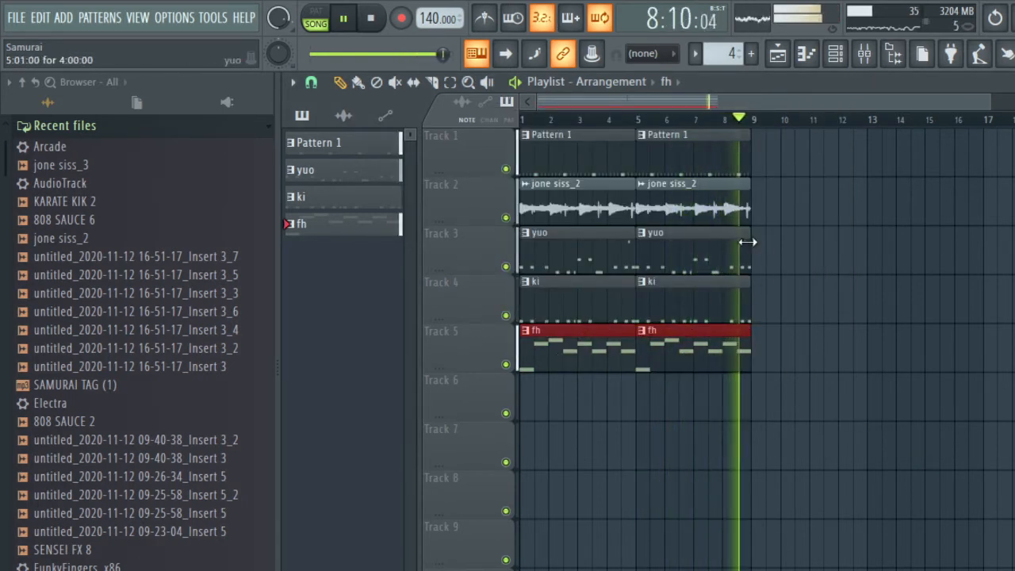
left_click_drag(721, 261, 476, 307)
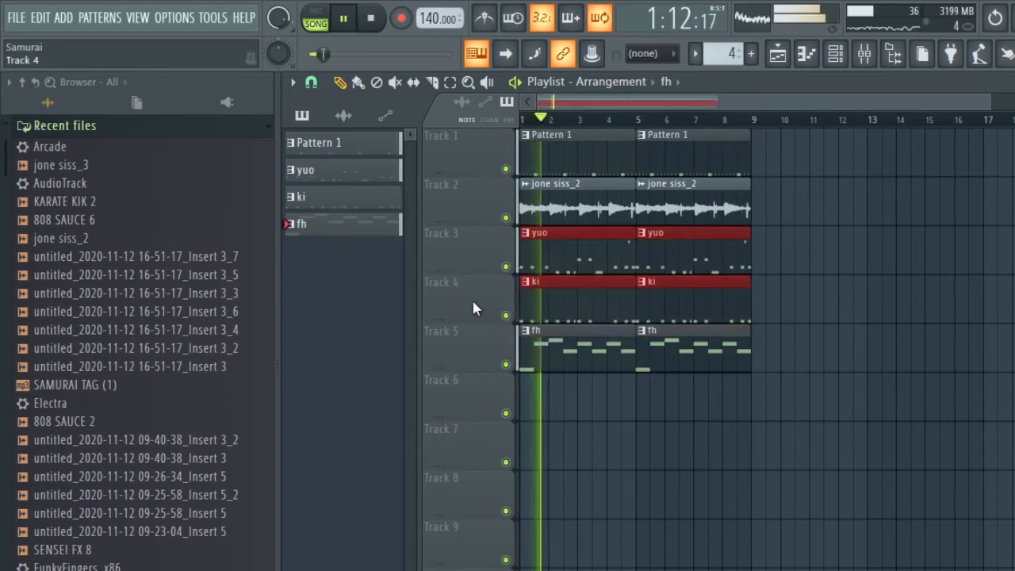
left_click_drag(548, 299, 548, 447)
left_click_drag(905, 348, 541, 470)
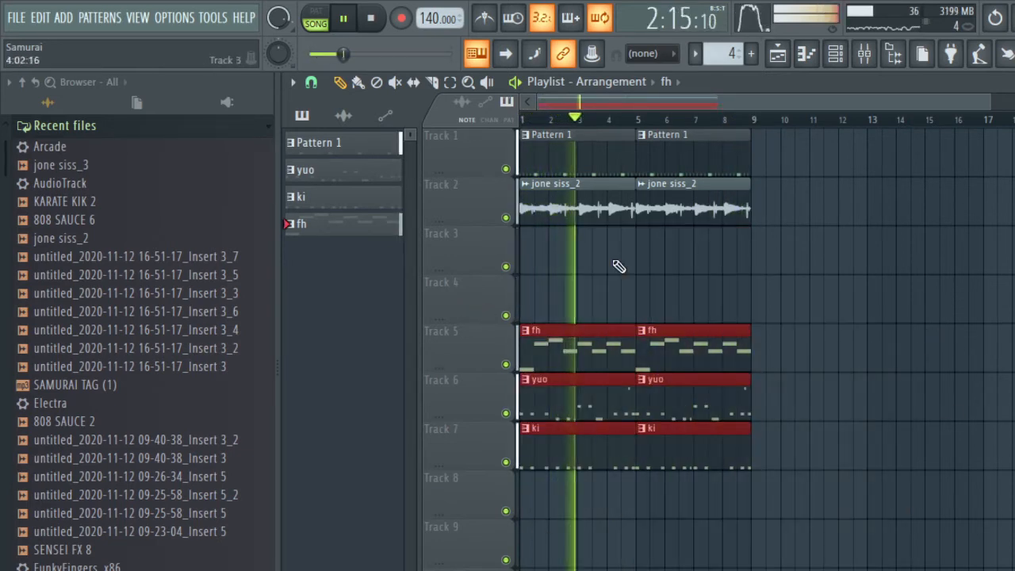
left_click_drag(617, 159, 546, 510)
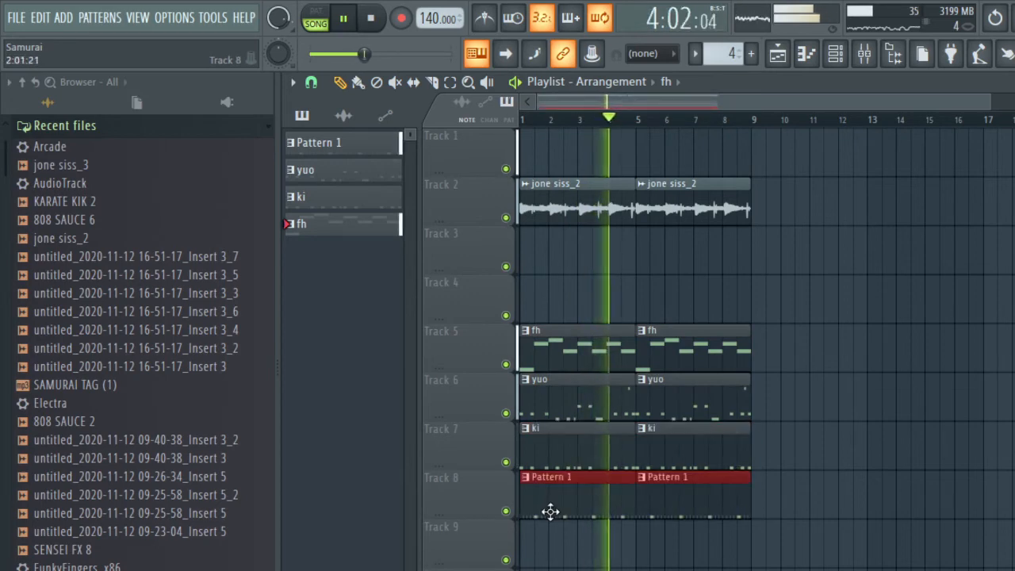
Shift the clips up so jone siss_2, fh, yuo, ki and Pattern 1 occupy Tracks 1 to 5 in that order
left_click_drag(965, 516, 538, 250)
left_click_drag(883, 399, 484, 171)
left_click_drag(582, 190, 554, 143)
Duplicate the eight-bar block on all five tracks three times, extending the arrangement to bar 33
key("ctrl+b")
key("ctrl+b")
key("ctrl+b")
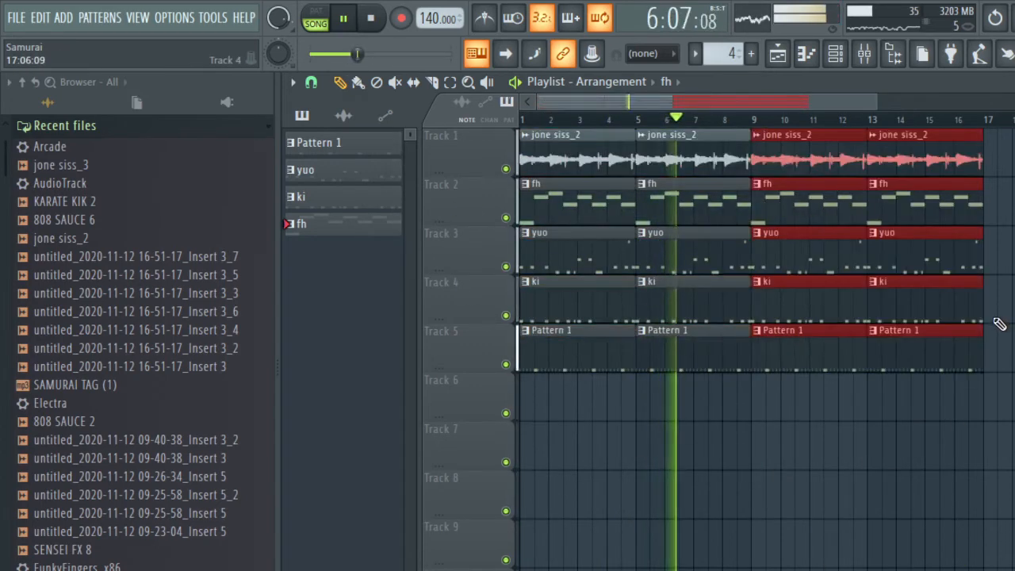
scroll(708, 115, "down", 3)
left_click_drag(693, 105, 533, 133)
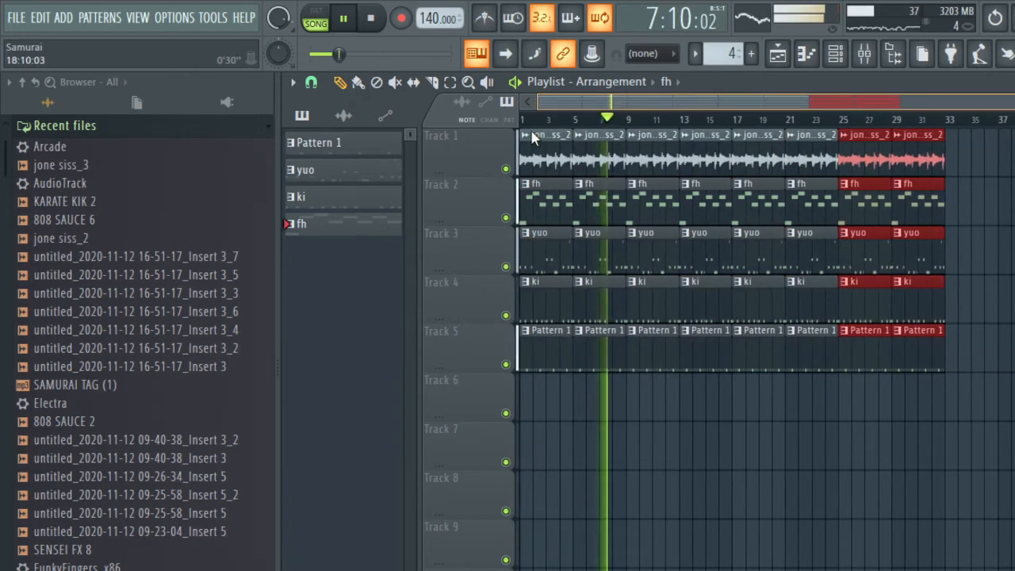
Delete the fh, yuo, ki and Pattern 1 clips from the first eight bars, leaving only the jone siss_2 sample there
left_click(523, 120)
right_click(547, 198)
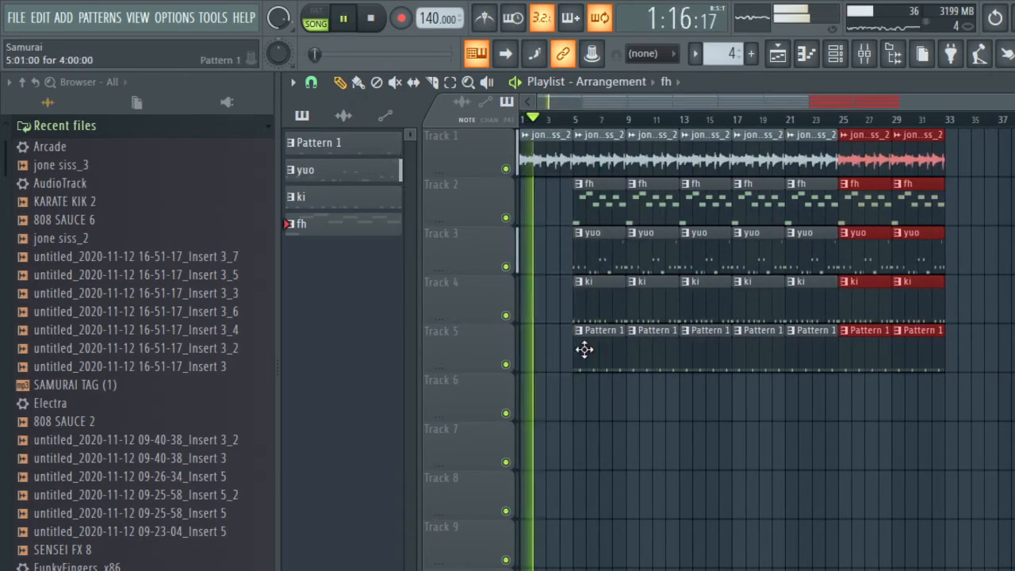
right_click(609, 310)
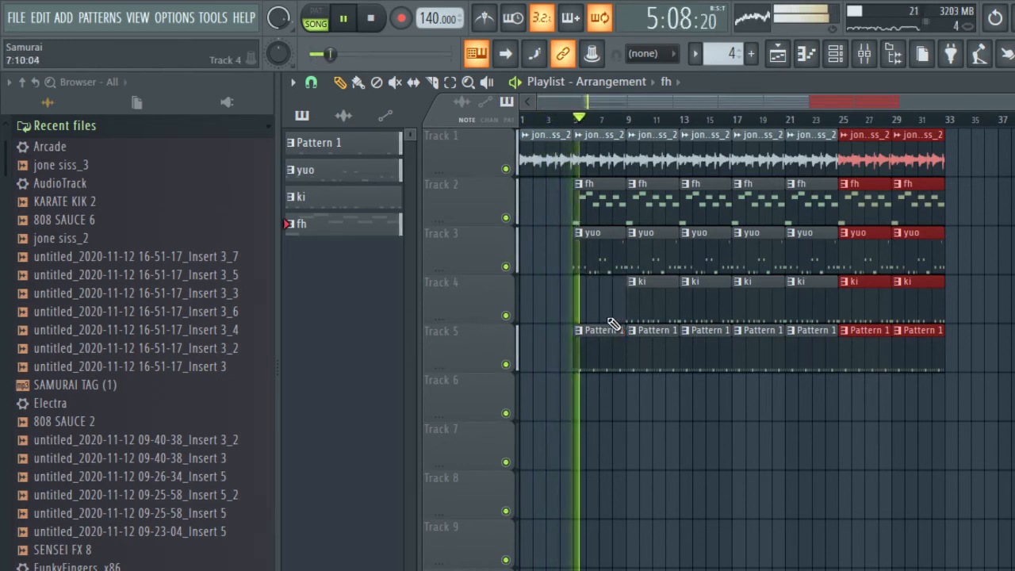
right_click(601, 252)
right_click(600, 207)
right_click(593, 345)
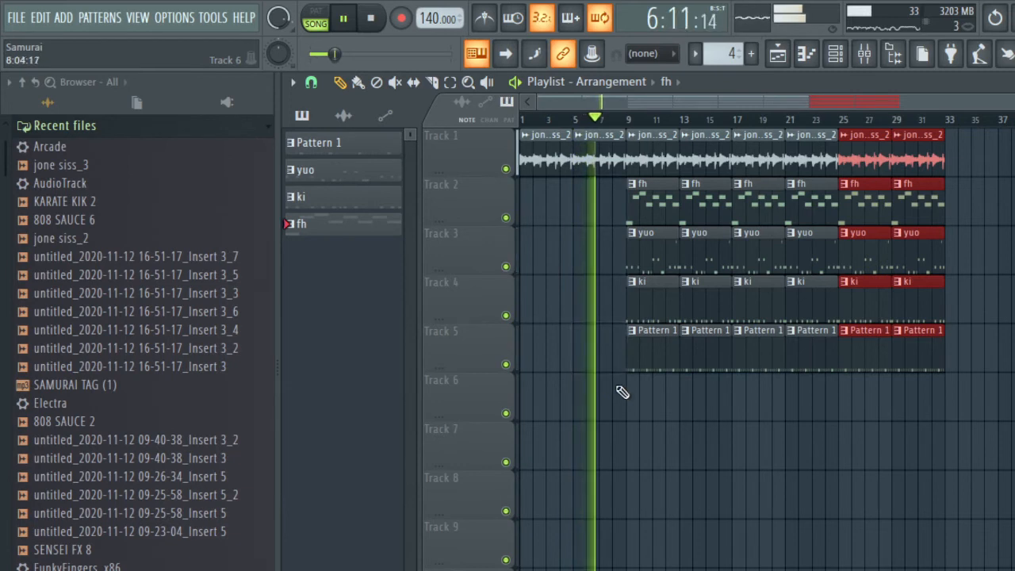
Delete the ki clips at bars 9 and 13 on Track 4
right_click(659, 314)
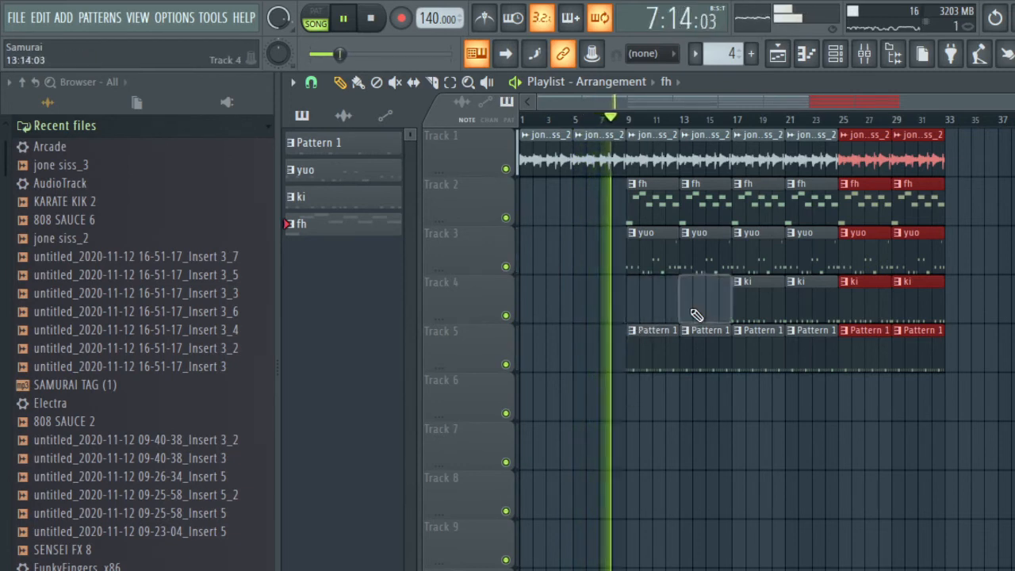
right_click(698, 314)
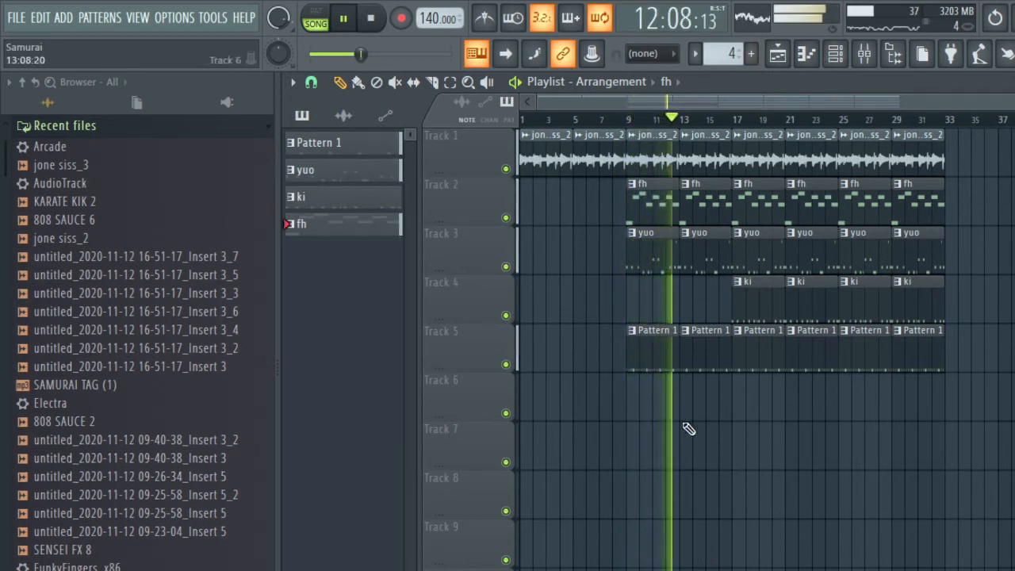
Duplicate the last eight bars of clips on all five tracks so the copy starts at bar 33
left_click(840, 62)
left_click(840, 62)
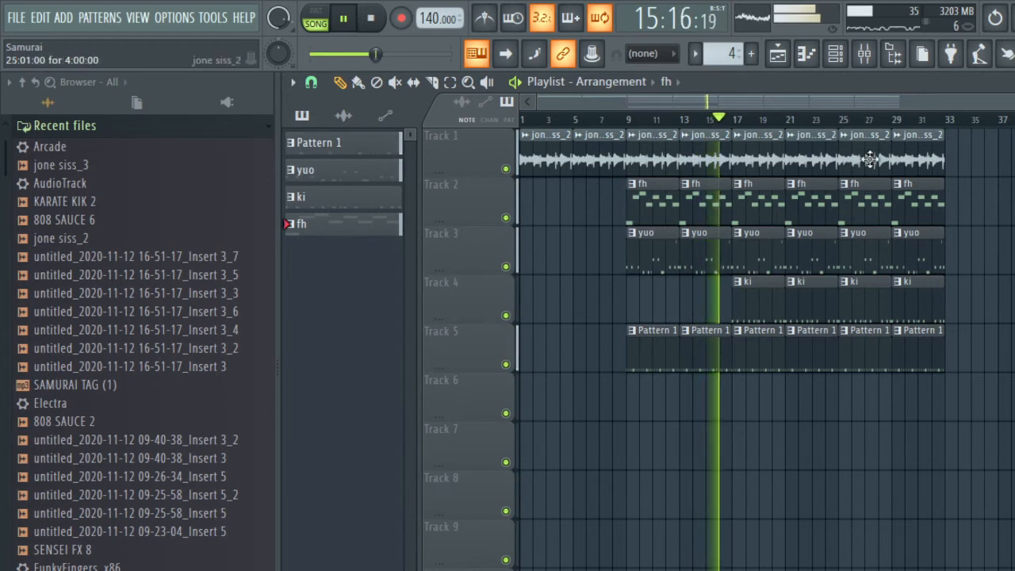
left_click_drag(990, 358, 858, 173)
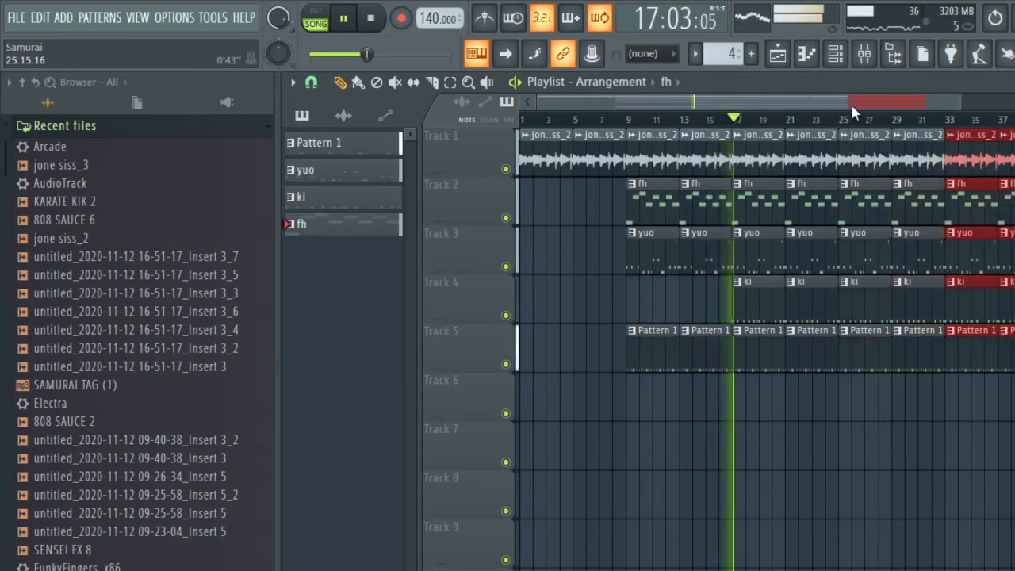
Delete the yuo, ki and Pattern 1 clips from bars 25 to 32 on Tracks 3, 4 and 5
mouse_move(850, 102)
left_mouse_down()
mouse_move(943, 102)
mouse_move(931, 102)
left_mouse_up()
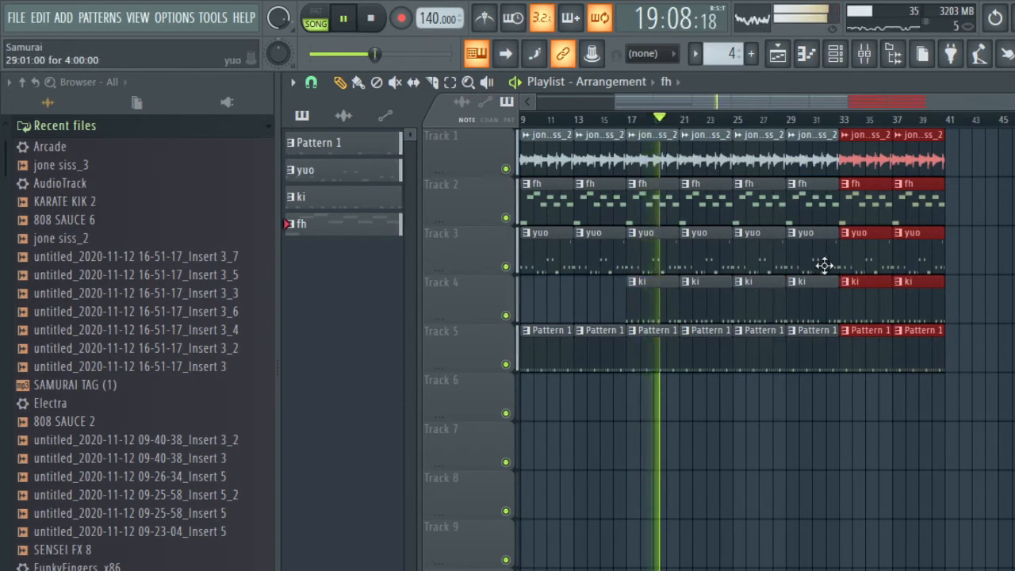
right_click(772, 269)
right_click(803, 270)
right_click(776, 300)
right_click(804, 294)
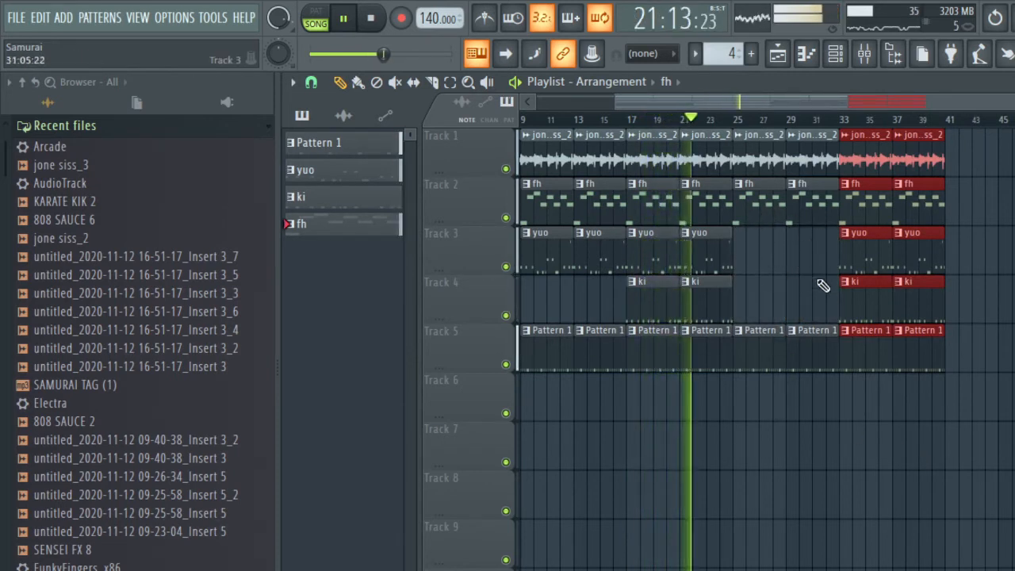
right_click(795, 354)
right_click(773, 354)
Duplicate the last eight bars of clips to bar 41 and delete the copied yuo and ki clips at bar 41
left_click(921, 424, "ctrl")
left_click_drag(942, 364, 866, 163)
key("ctrl+b")
left_click(963, 381, "ctrl")
right_click(971, 264)
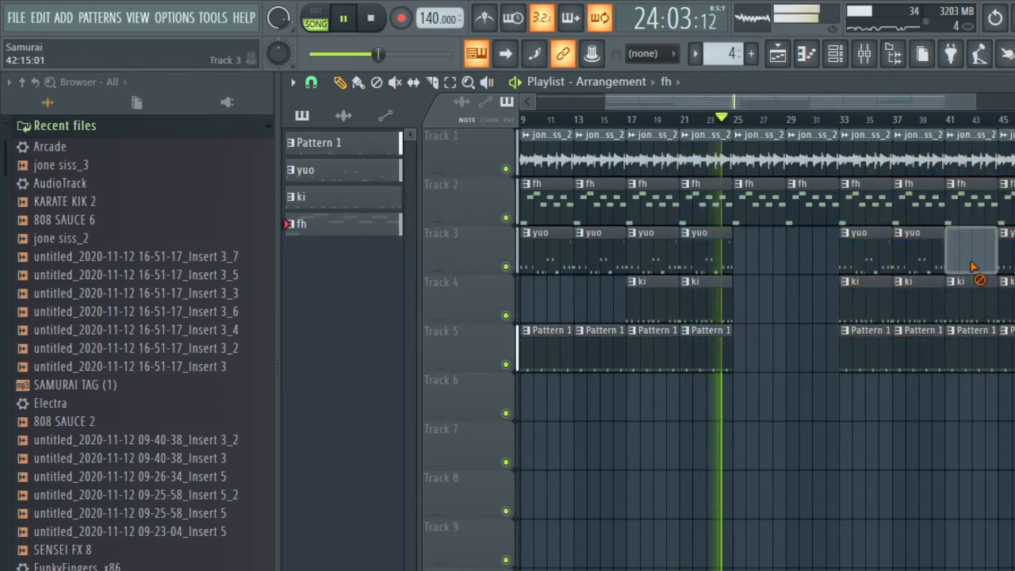
right_click(972, 295)
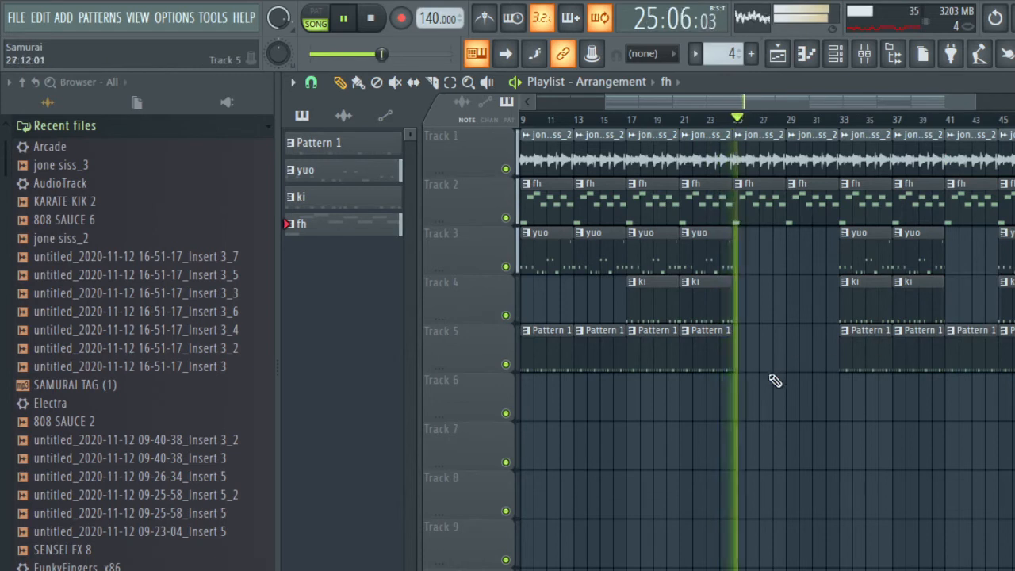
Create a new pattern named ytk and place its clip on Track 6 at bar 25
key("space")
left_click(837, 63)
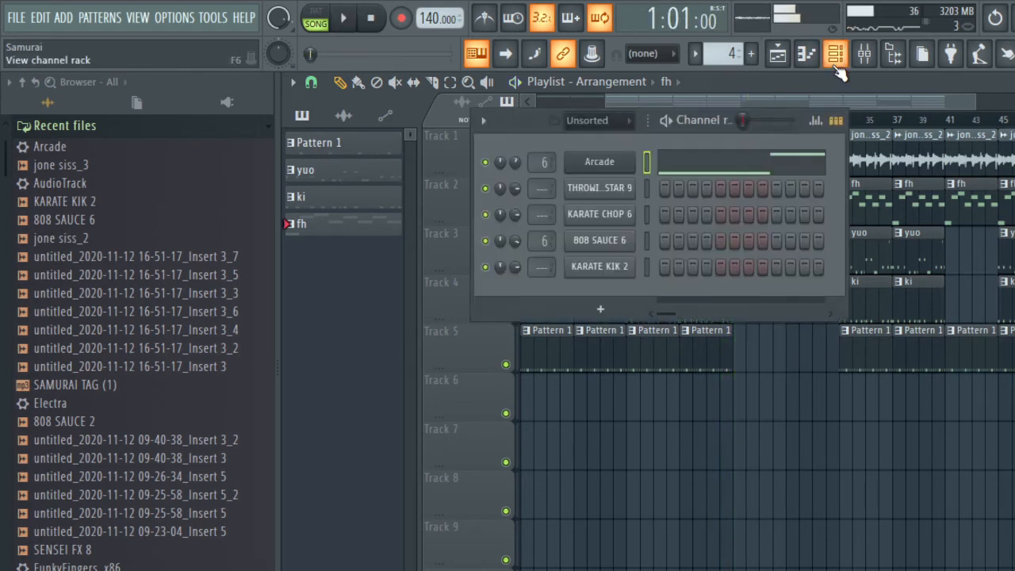
left_click(750, 56)
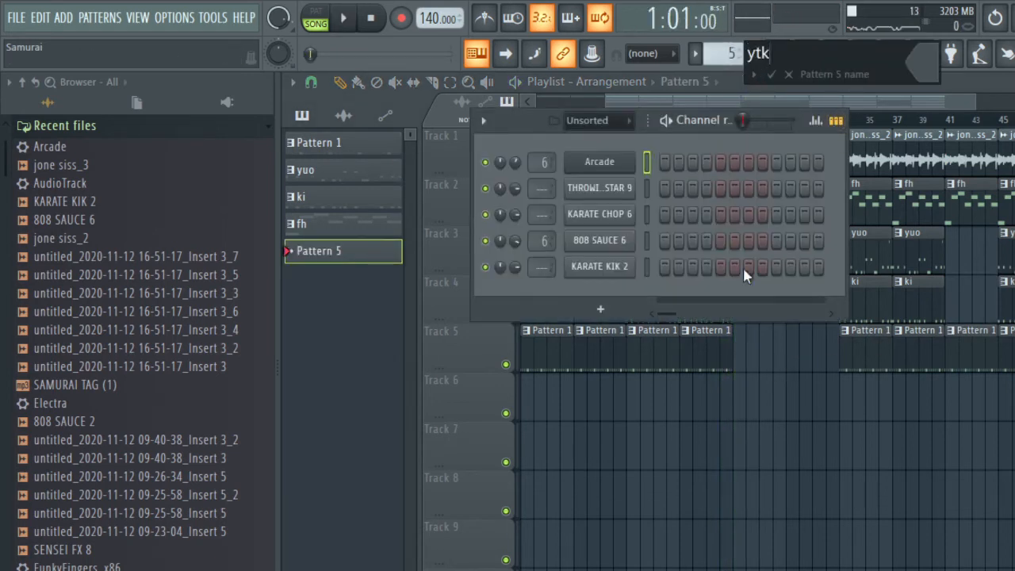
type("ytk")
key("Return")
left_click(739, 411)
Add the SENSEI FX 8 sample as a new channel and replace it with the Purity instrument
left_click(835, 54)
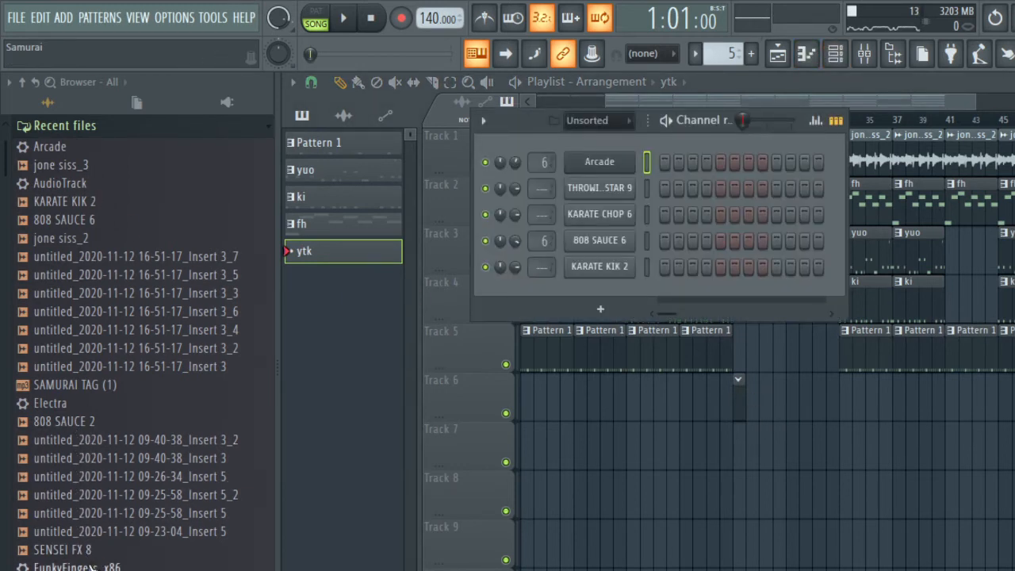
left_click_drag(90, 557, 575, 290)
right_click(623, 287)
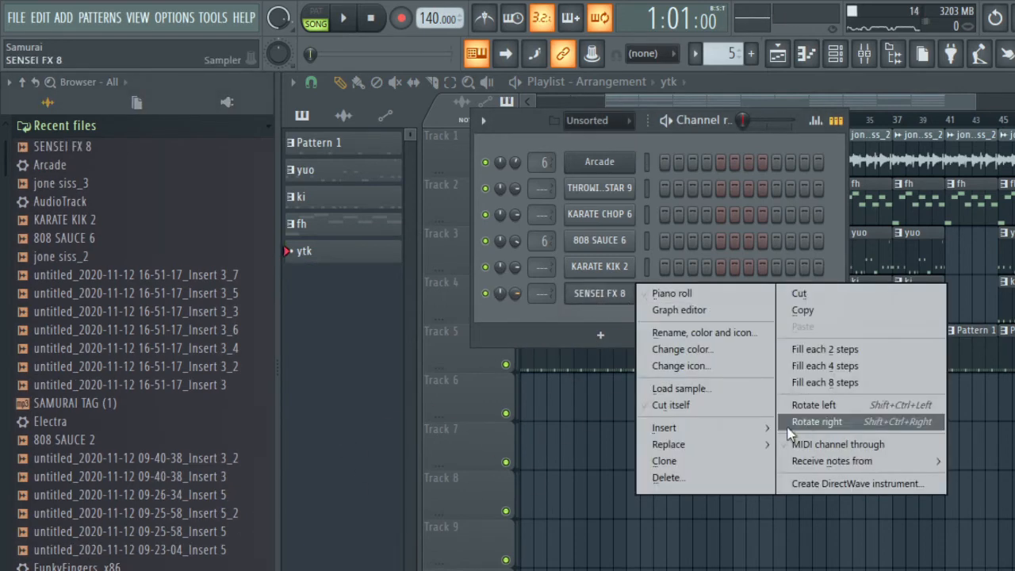
mouse_move(711, 449)
left_click(819, 167)
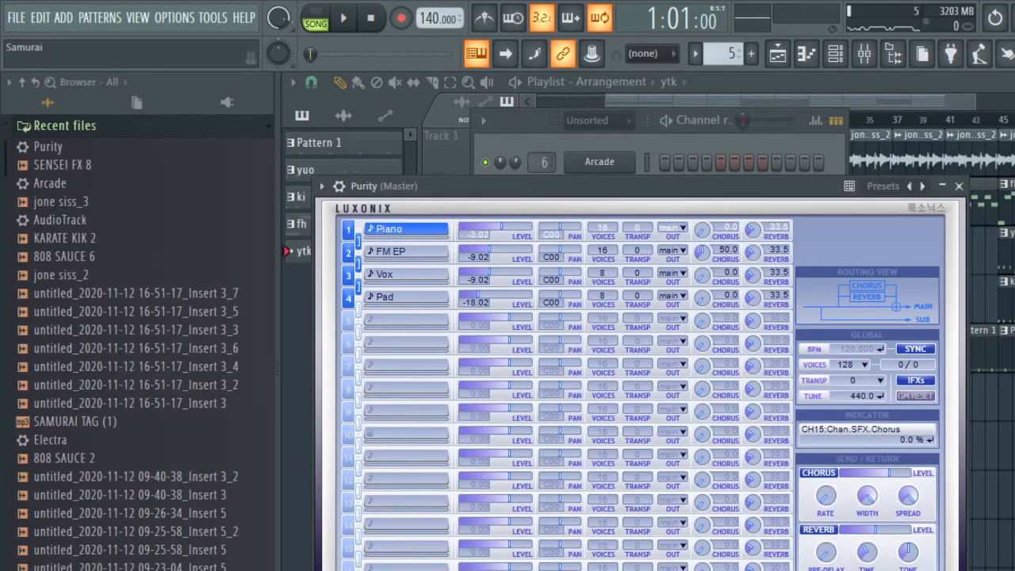
Choose a sound for Purity's first part from the Bass Guitar category and return to the Playlist
left_click(407, 229)
left_click(892, 350)
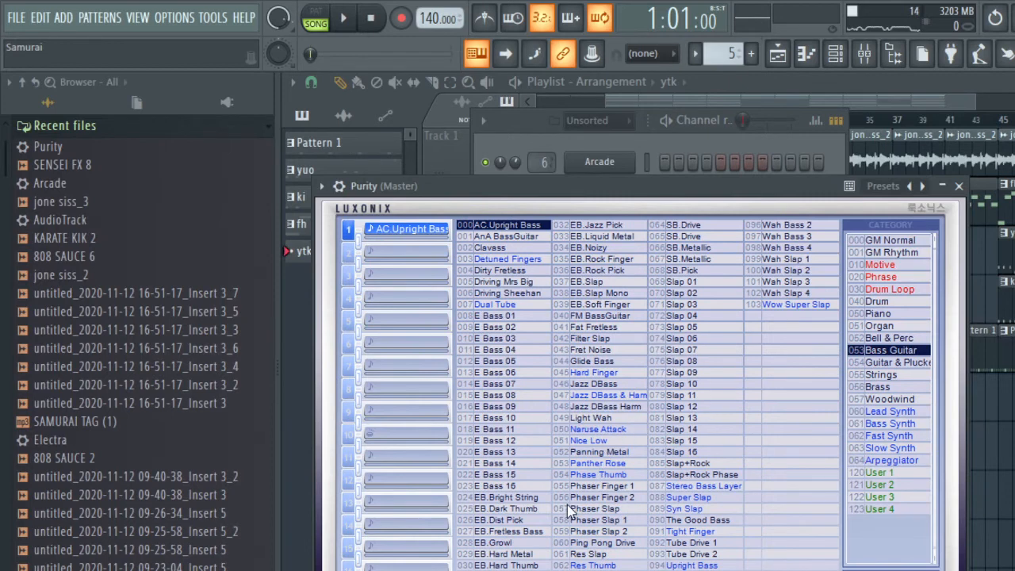
left_click(982, 462)
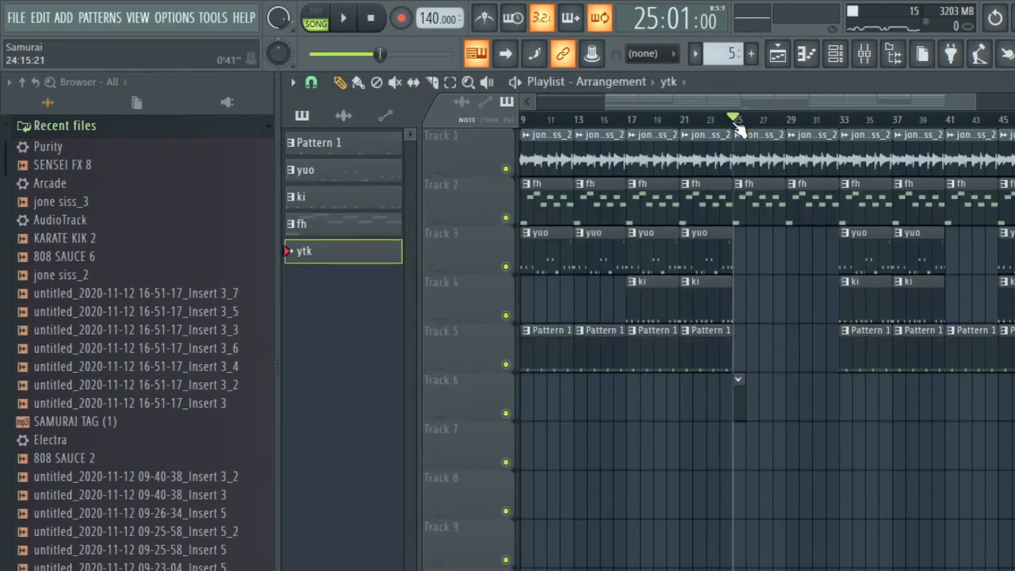
Play the arrangement repeatedly from bar 25 while trying out a melody on Purity
key("space")
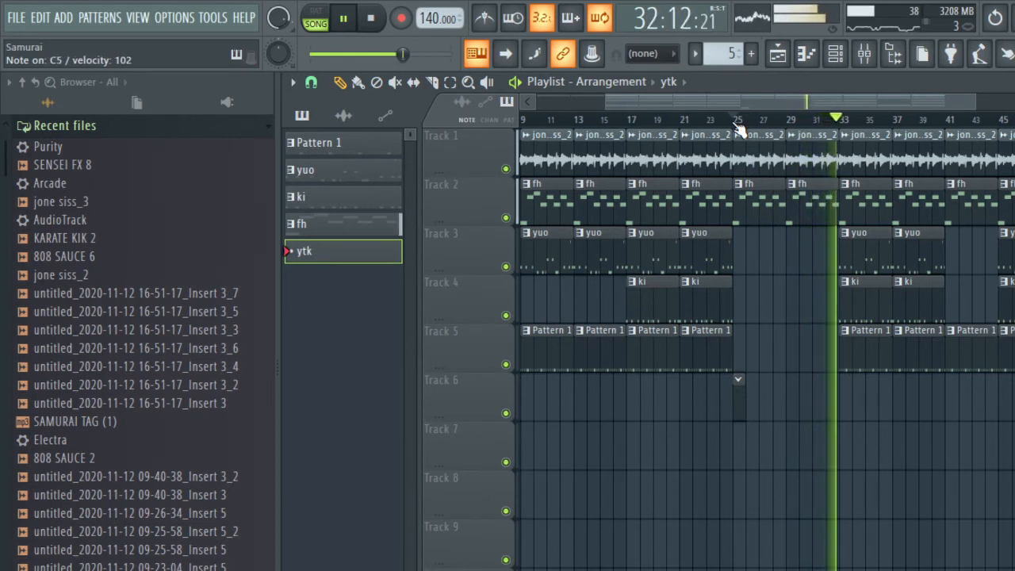
key("space")
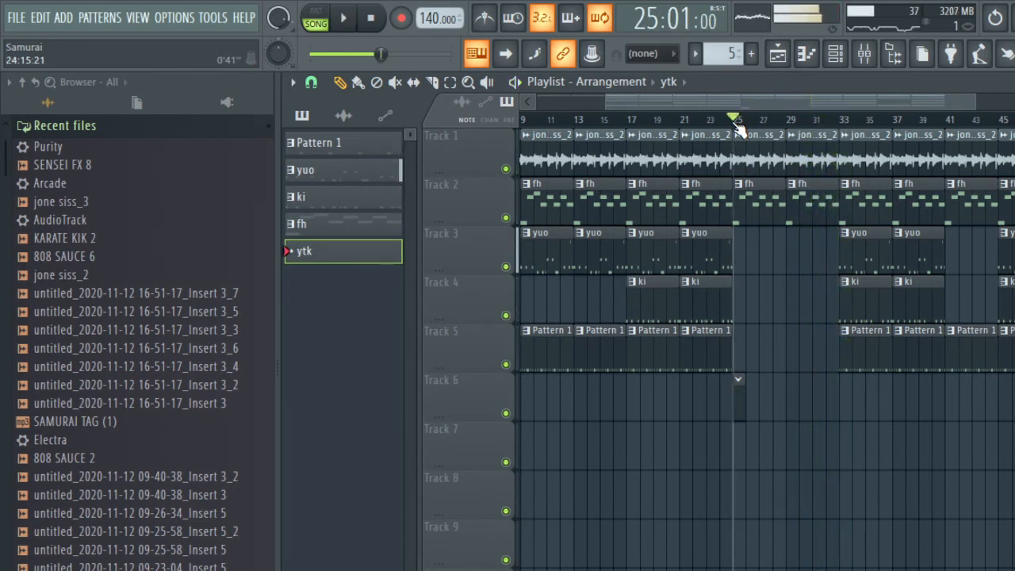
key("space")
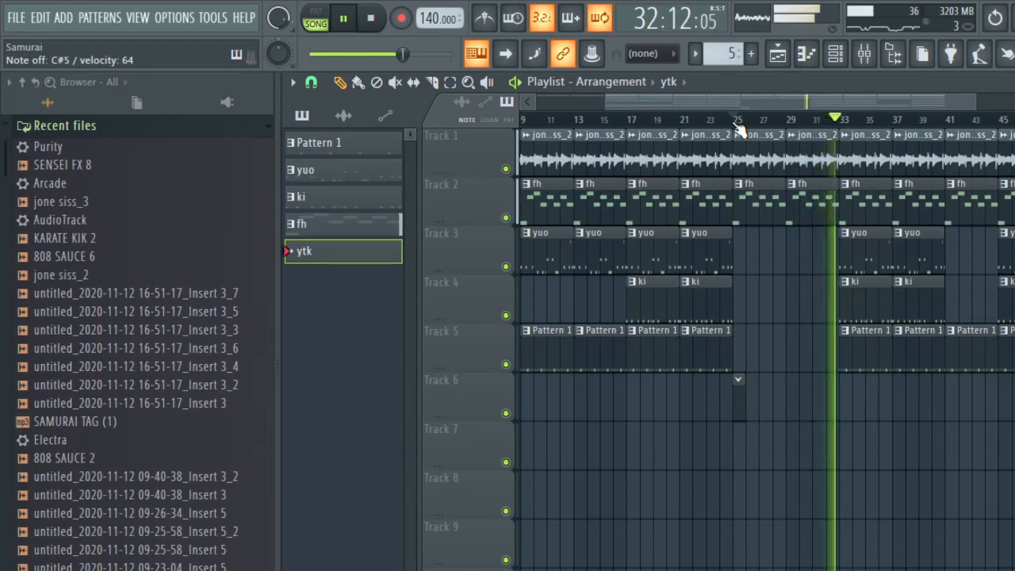
key("space")
key("space")
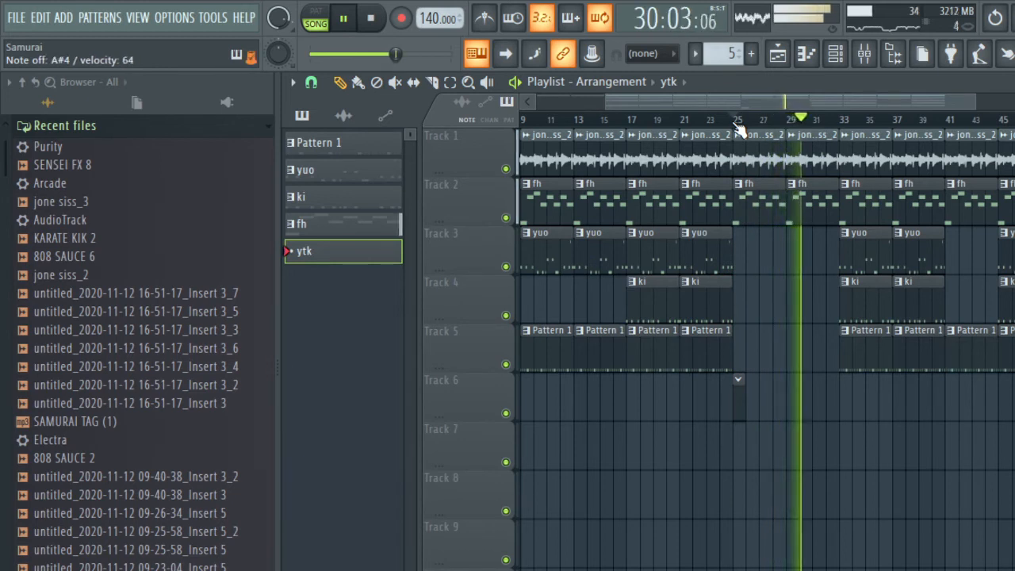
left_click(737, 126)
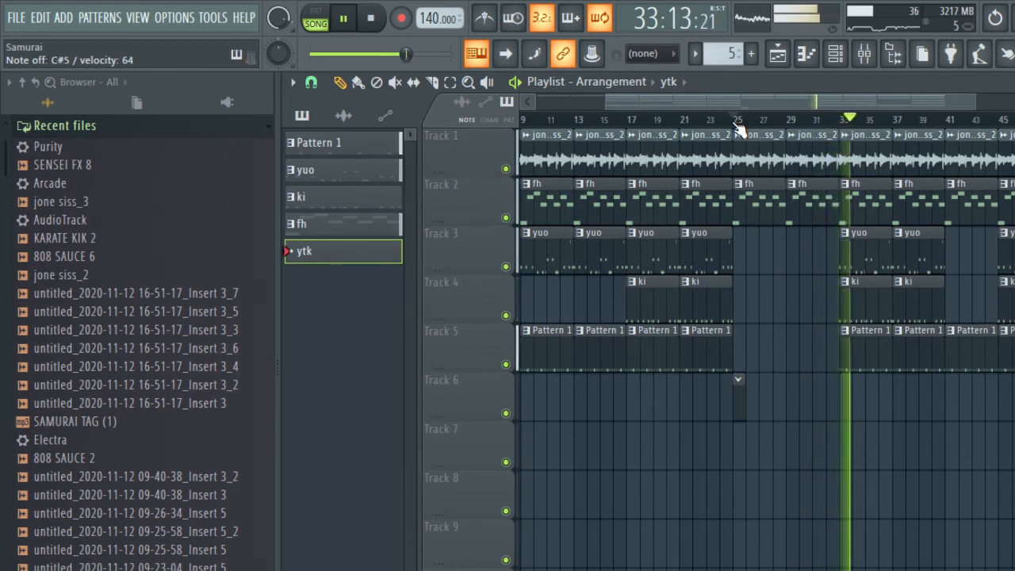
left_click(737, 127)
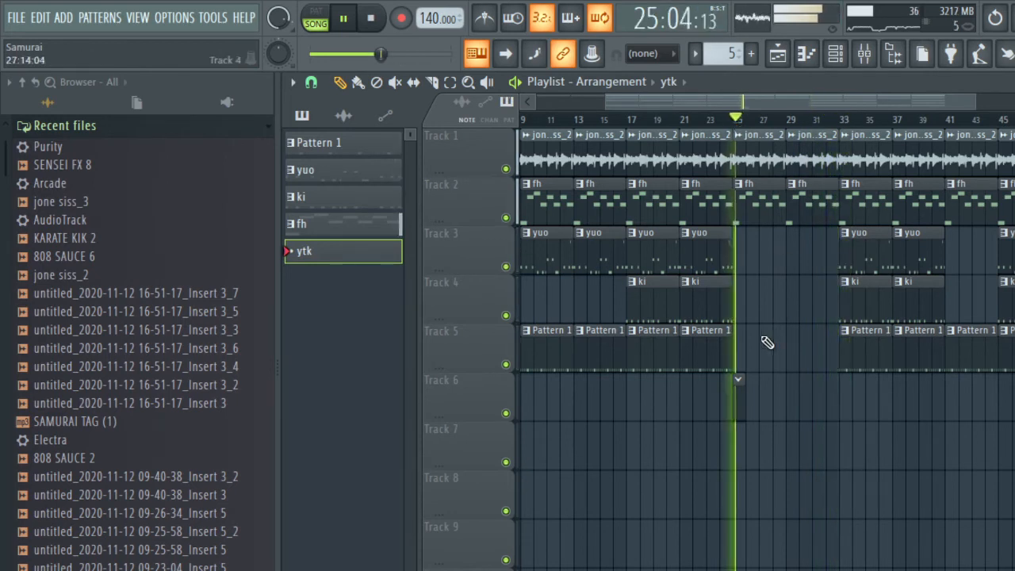
Record the Purity melody into the ytk pattern from bar 25 over the eight-bar break
left_click(380, 26)
left_click(349, 20)
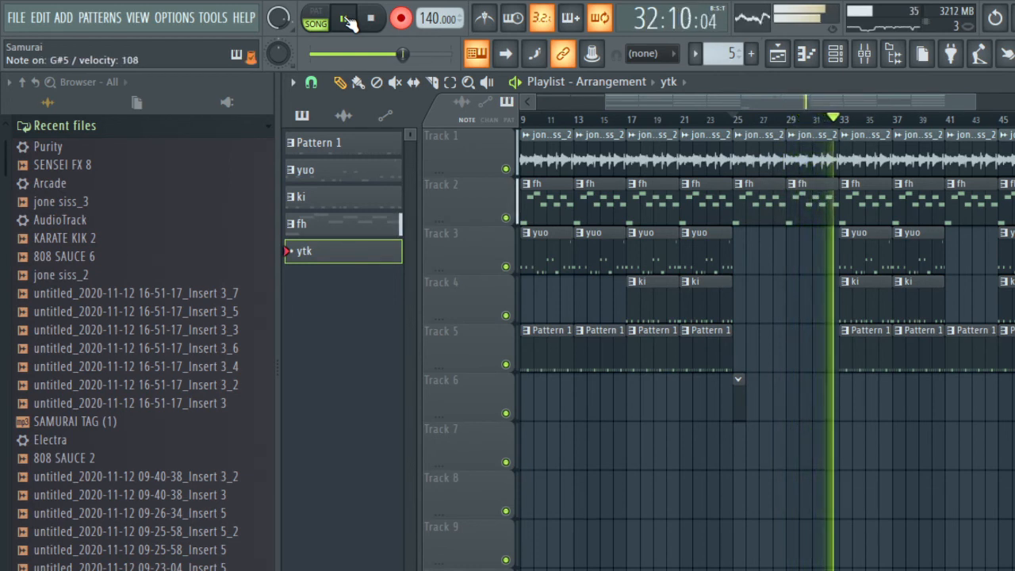
key("space")
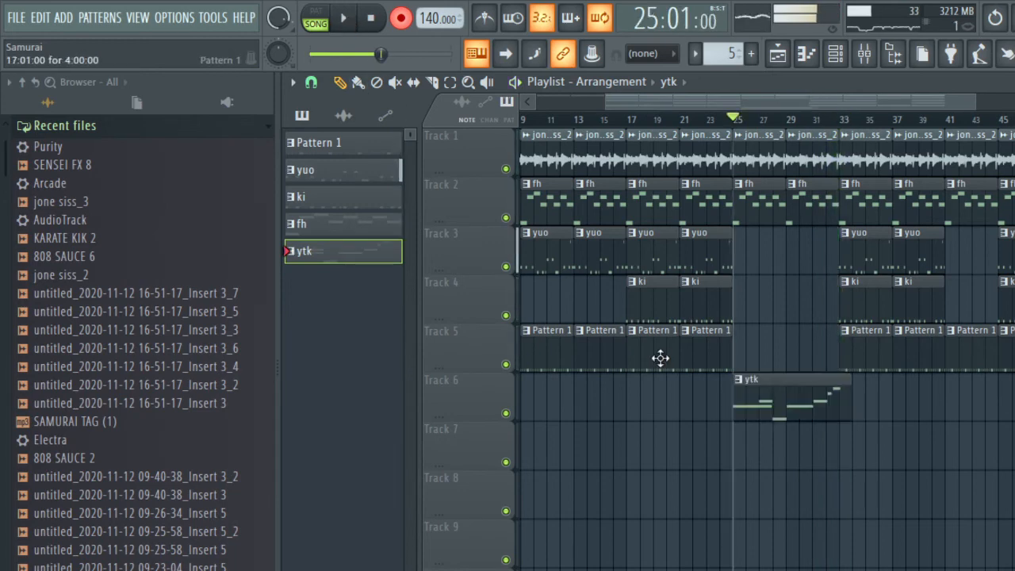
Open the ytk notes in the Piano roll, remove the final G#5 note and lengthen the F#5 note
double_click(781, 402)
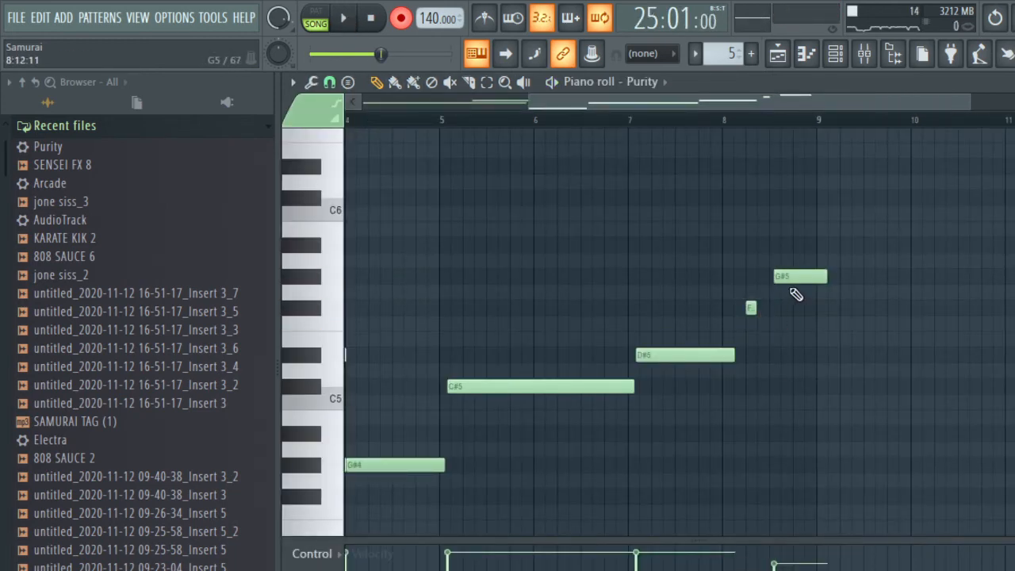
left_click_drag(793, 292, 766, 315)
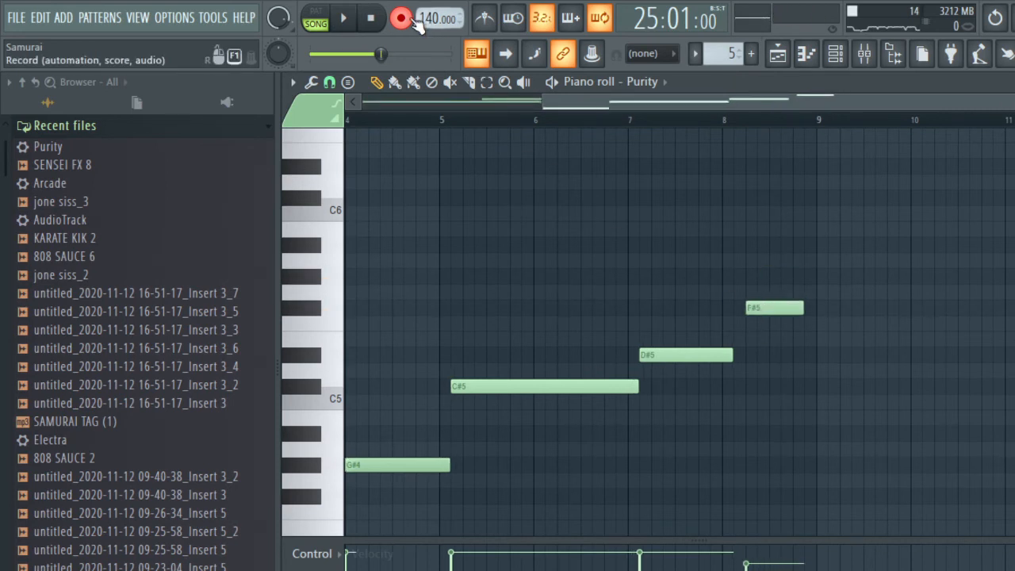
scroll(483, 107, "down", 2)
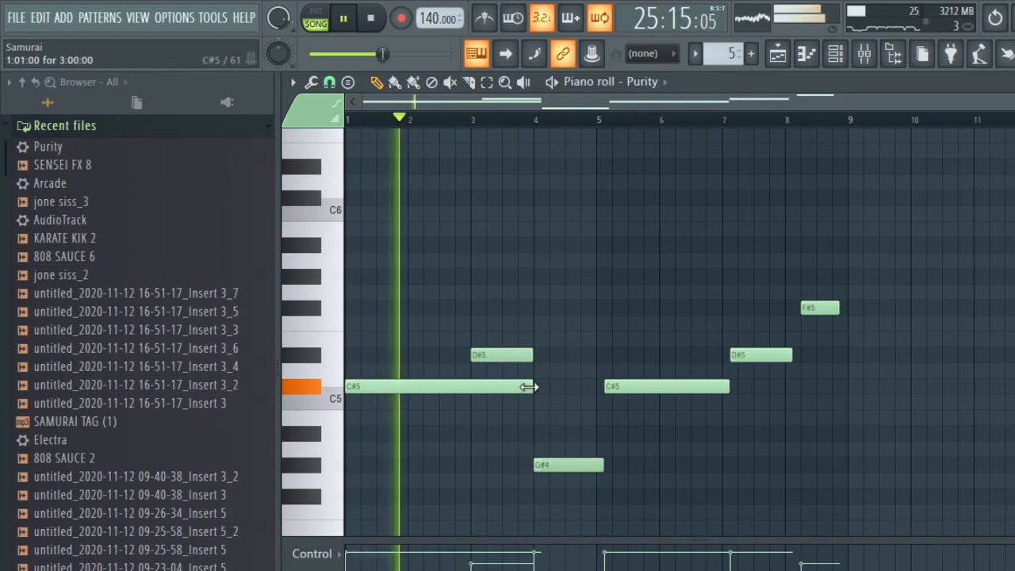
Shorten the first C#5 note to end at bar 3 and quantize the melody notes
left_click_drag(530, 388, 468, 386)
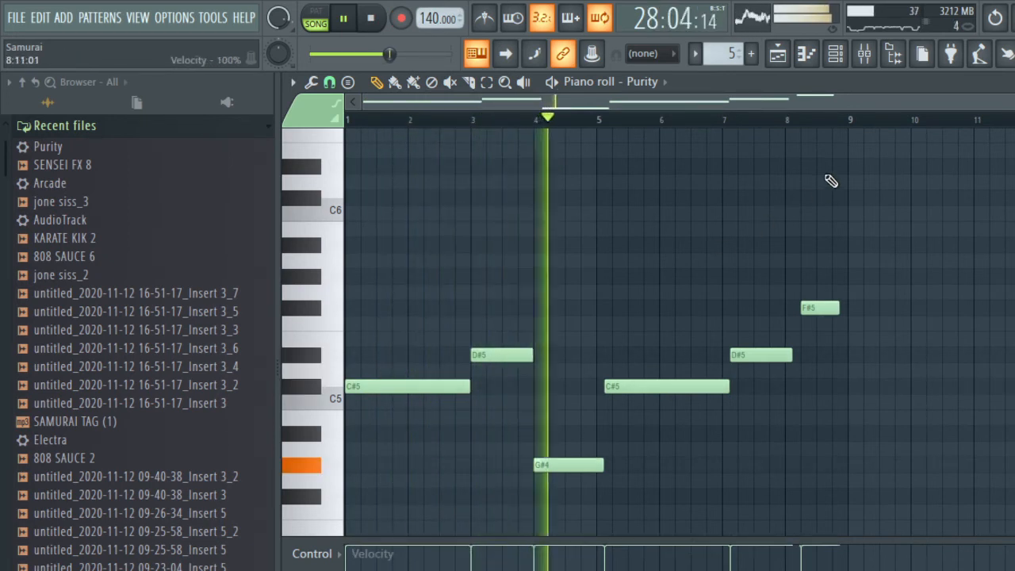
key("ctrl+q")
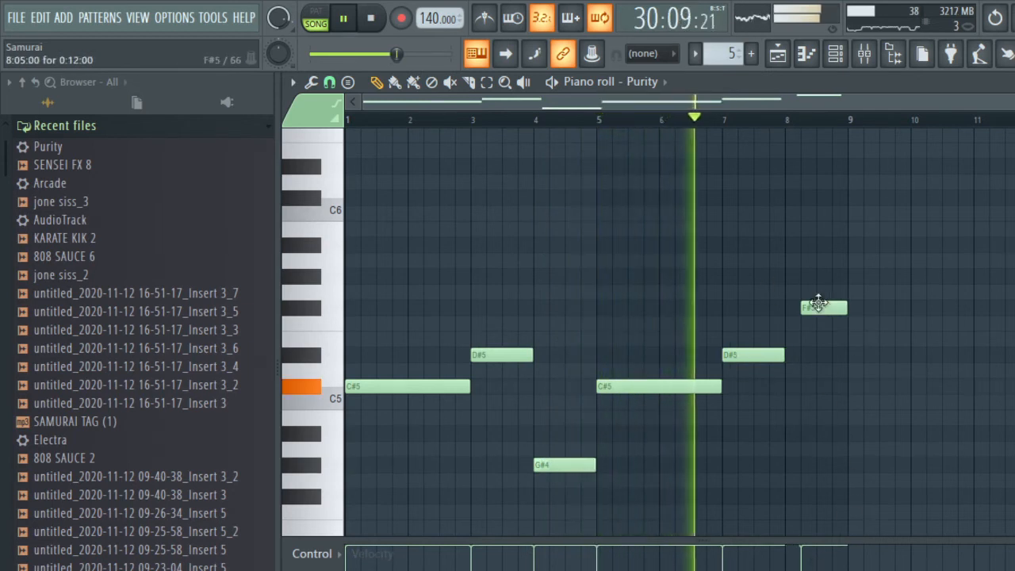
Move the last note to start at bar 8, raise it to G5 and listen to the phrase
left_click_drag(818, 306, 803, 290)
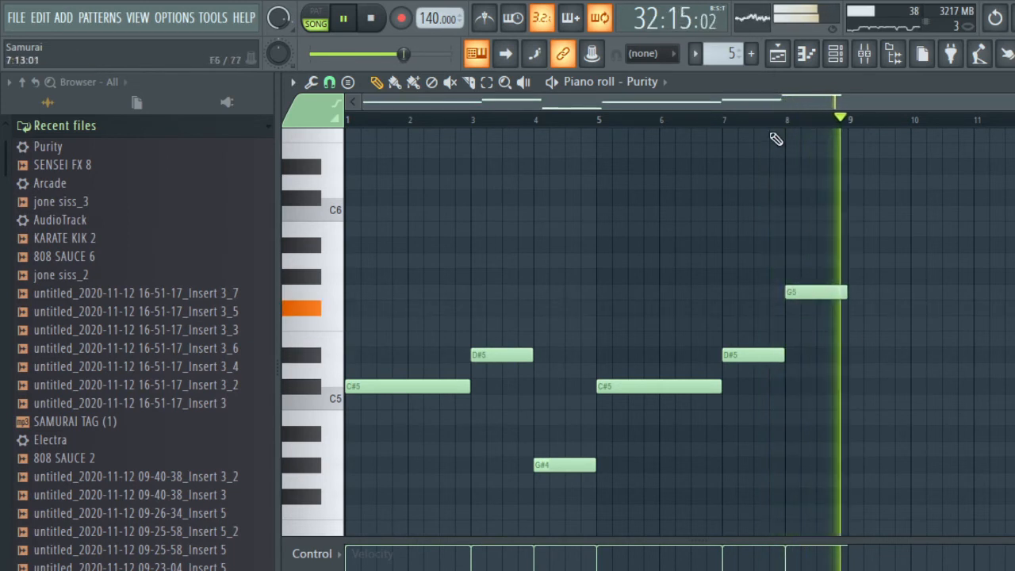
key("space")
key("space")
key("space")
Delete the last three melody notes from bar 5 onward and duplicate the first four bars in their place
right_click(809, 292)
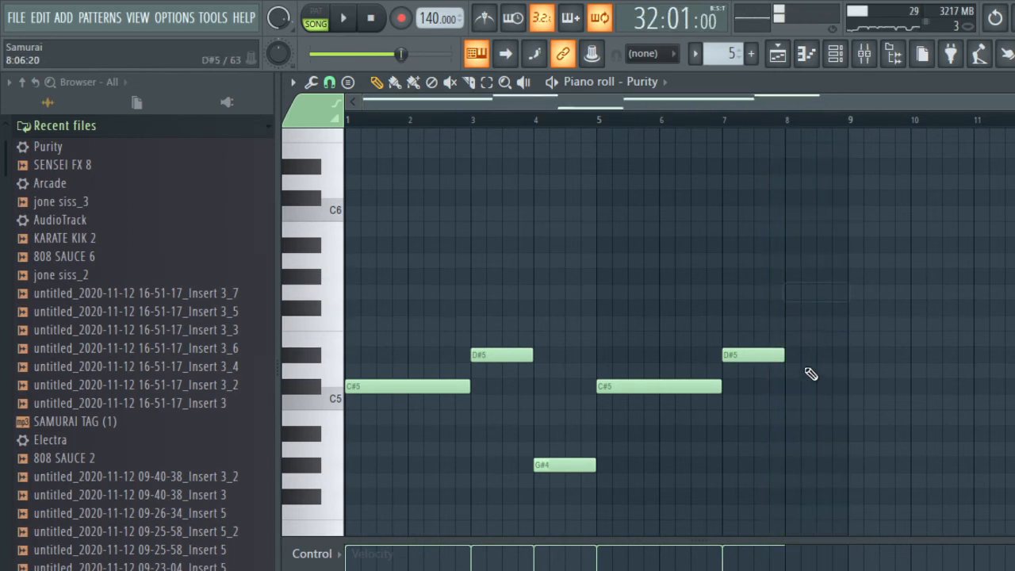
right_click(754, 355)
right_click(659, 386)
key("ctrl+b")
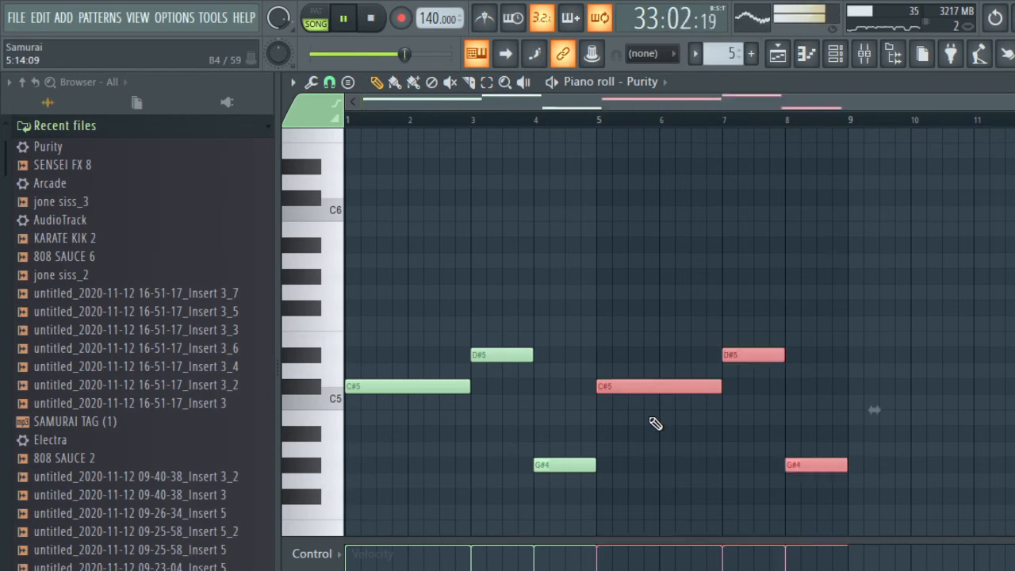
right_click(818, 224)
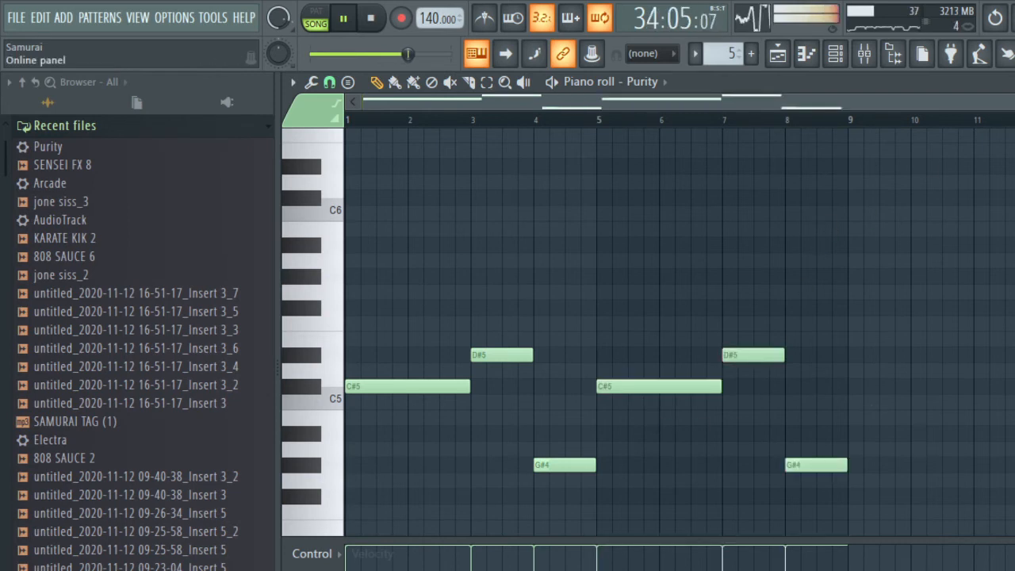
left_click(1014, 82)
right_click(934, 465)
Play the arrangement from bar 25 to hear the ytk melody in the break
key("space")
key("space")
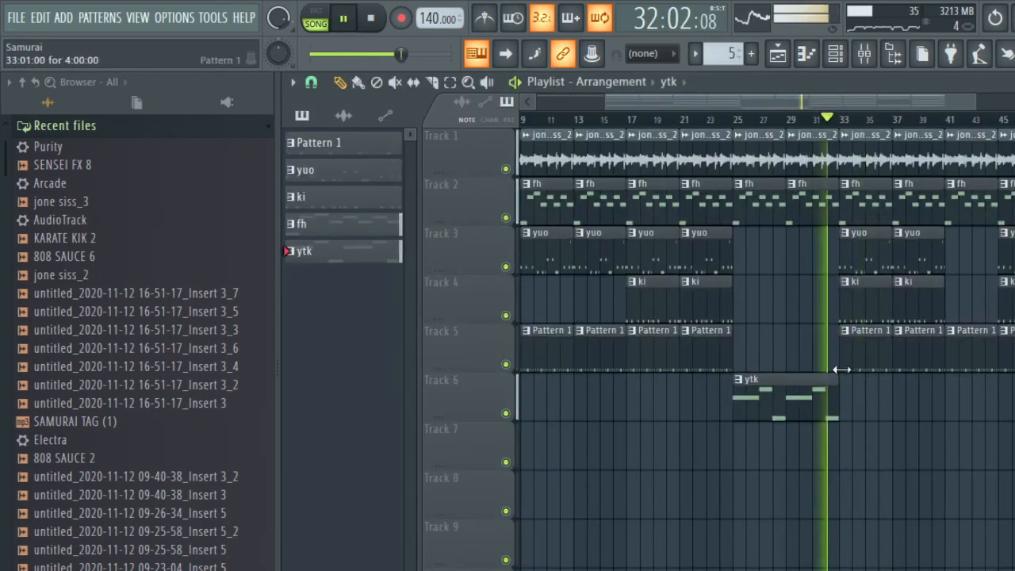
left_click(737, 121)
scroll(737, 121, "down", 2)
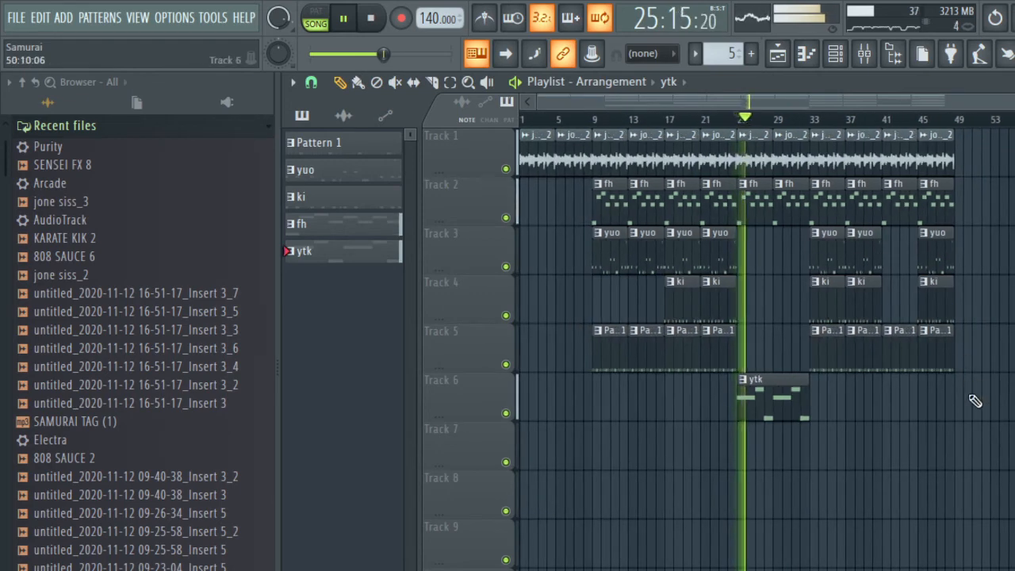
Delete the Pattern 1, ki and fh clips at bar 45, keeping the yuo and jone siss_2 clips
left_click(918, 119)
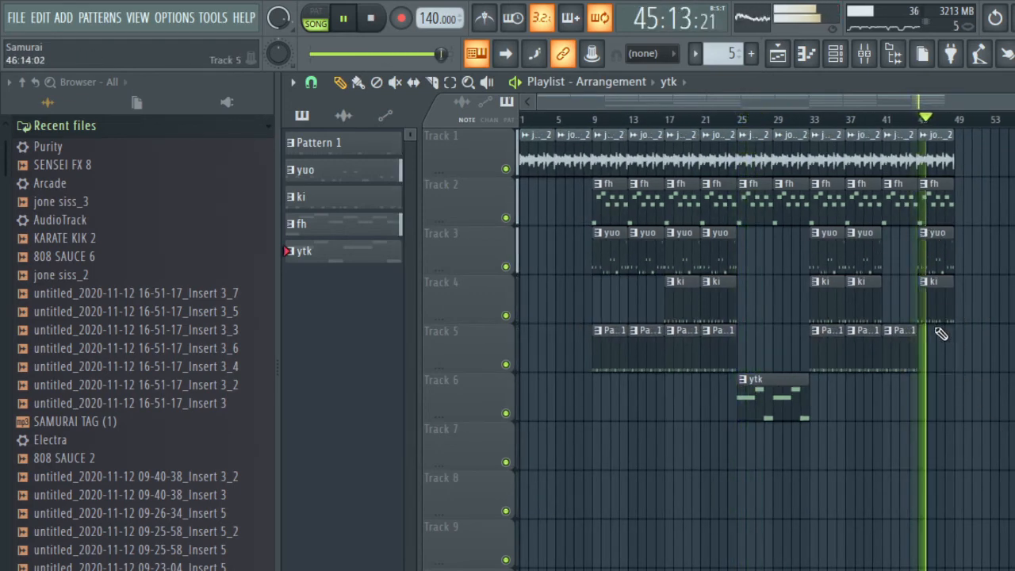
left_click(894, 123)
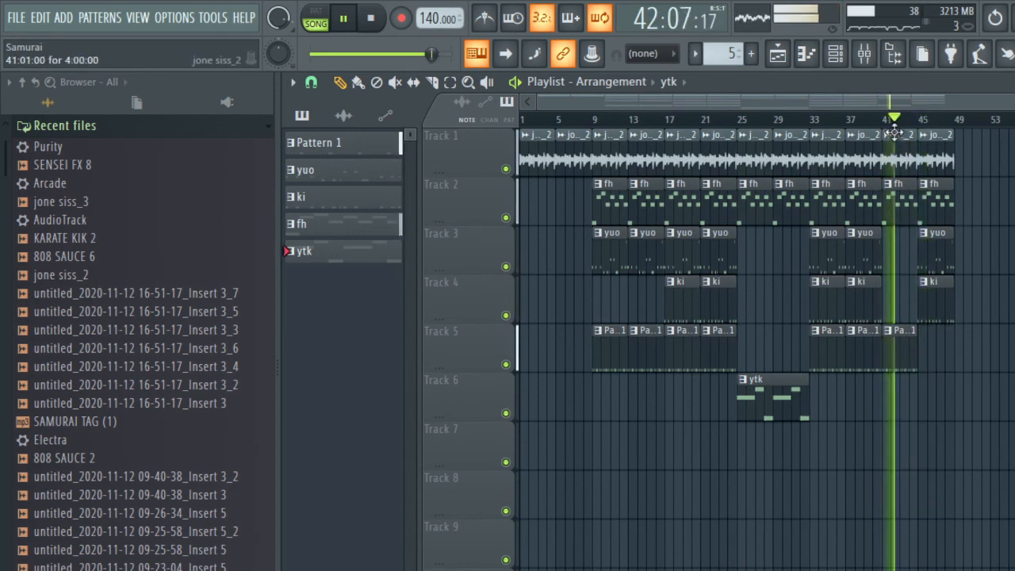
right_click(947, 319)
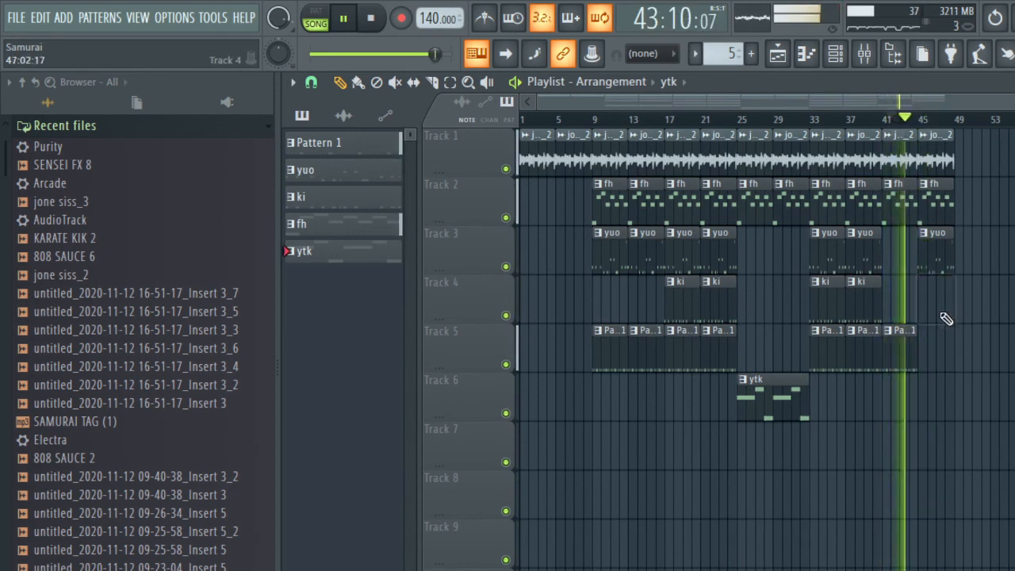
right_click(948, 211)
Duplicate the clips in bars 9 to 48 on all six tracks twice, with copies starting at bars 49 and 89
left_click_drag(978, 379, 592, 134)
key("ctrl+b")
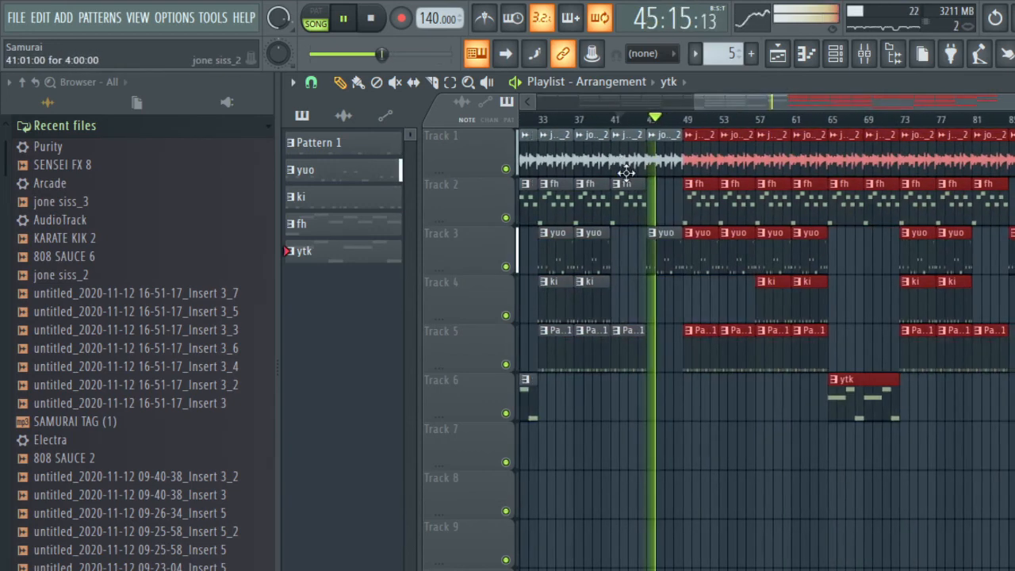
key("ctrl+b")
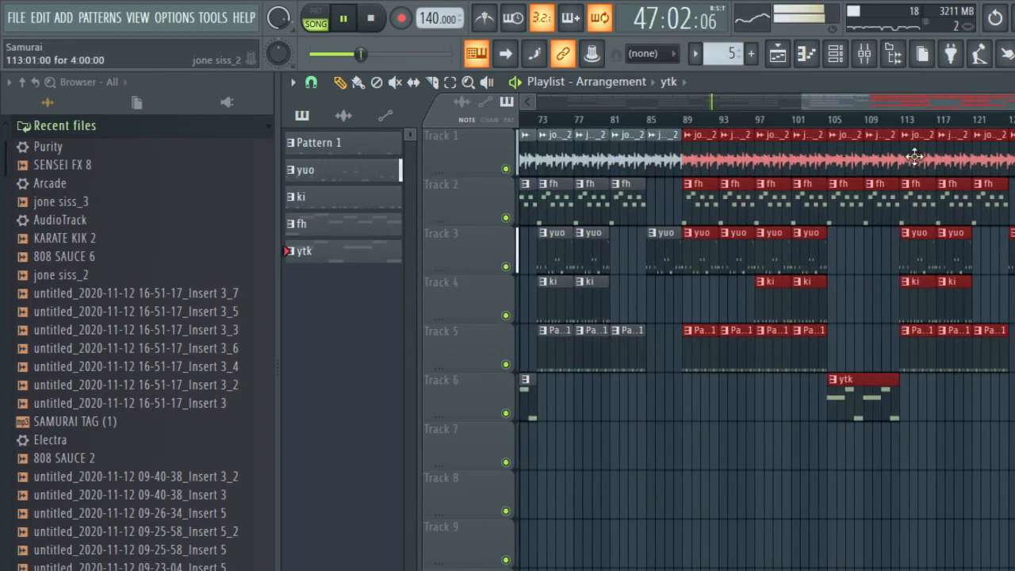
Delete all clips from bar 113 onward, plus the fh clips at bars 105 and 109 and the jone siss_2 clip at bar 109
left_click_drag(915, 157, 1014, 501)
key("Delete")
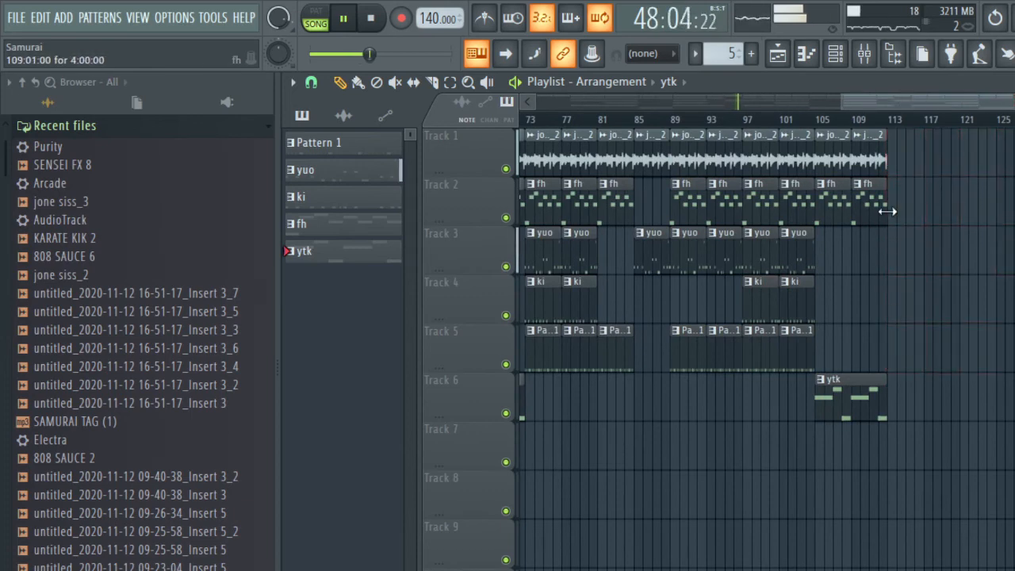
right_click(859, 221)
right_click(845, 212)
right_click(867, 165)
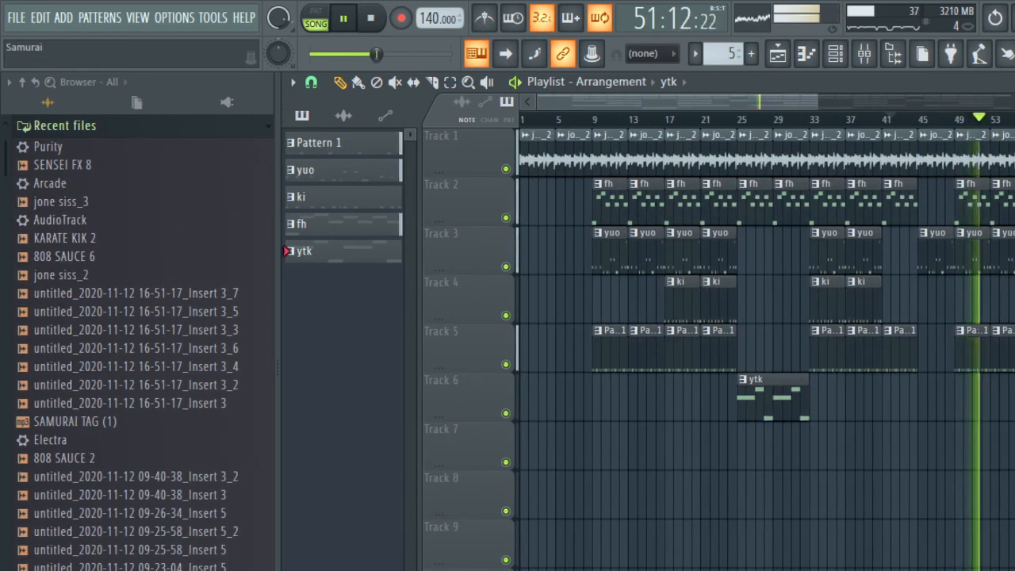
Place the SAMURAI TAG (1) sample on Track 6 at about bar 7, open its channel settings, and play from the start
scroll(102, 257, "down", 6)
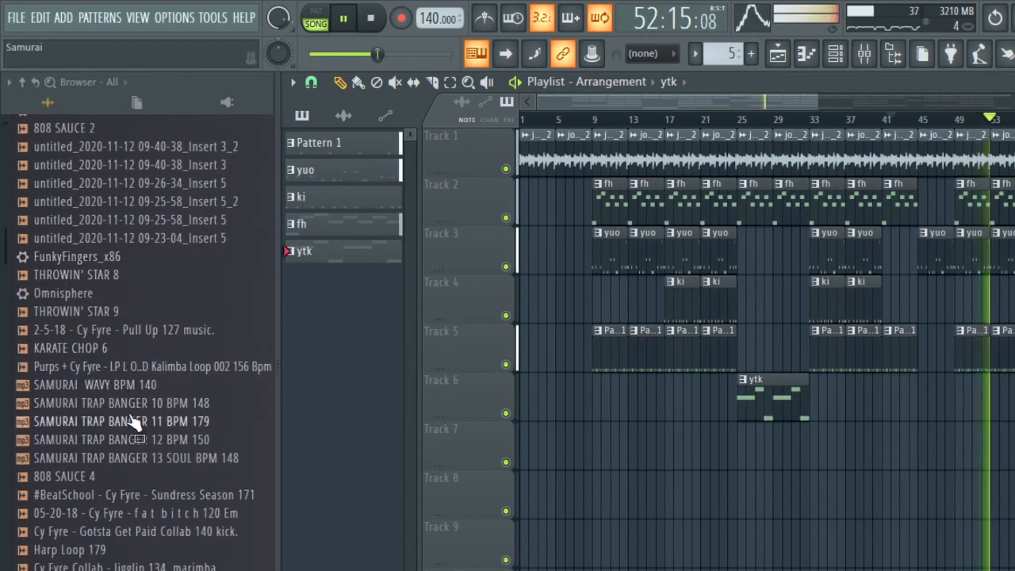
scroll(136, 359, "up", 4)
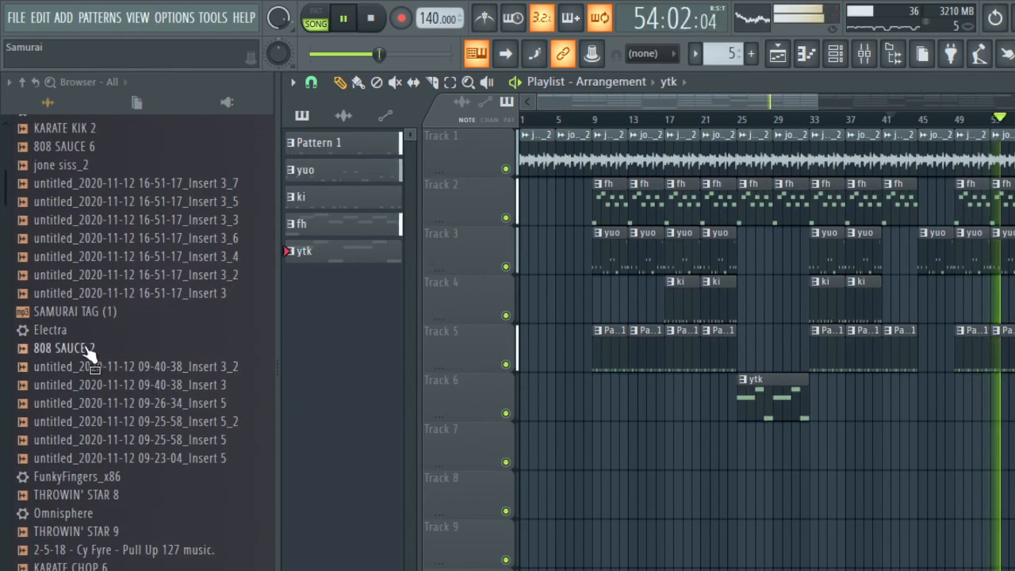
left_click_drag(87, 312, 574, 398)
double_click(575, 401)
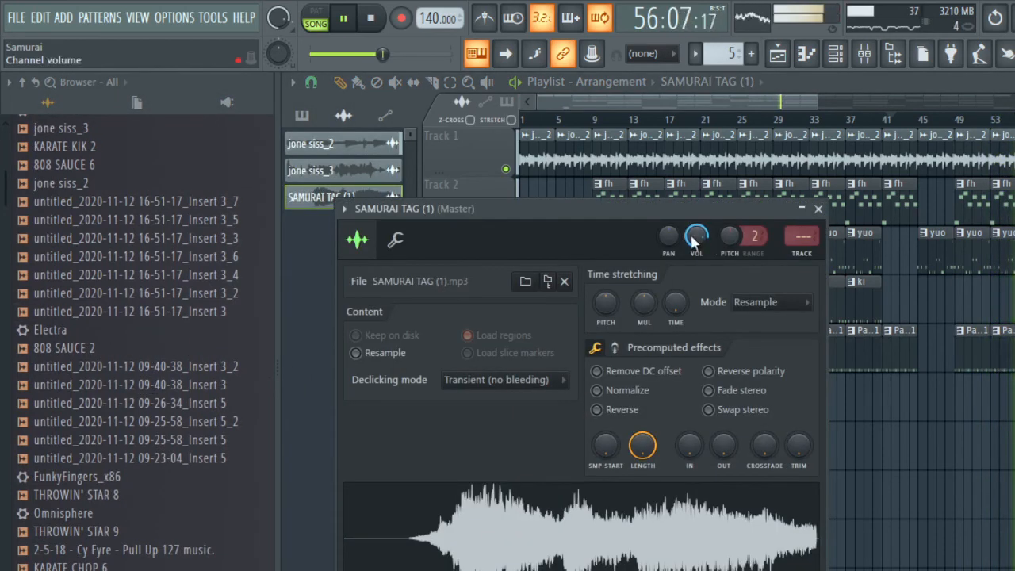
left_click(578, 102)
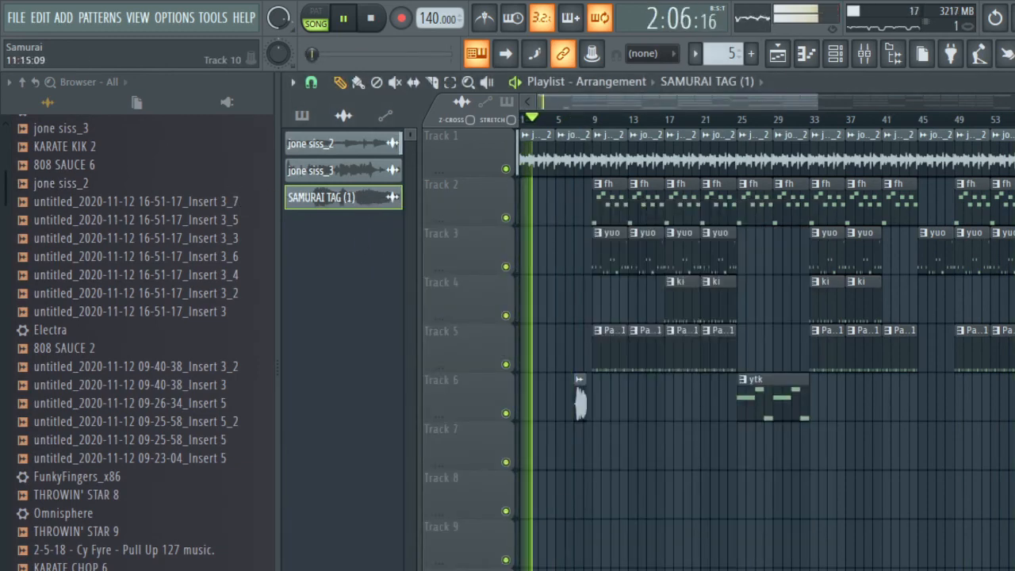
Save the project in the Desktop's SAMURAI folder as SAMURAI TRAP BANGER 20 BPM 140 SAMPLE VIBE
key("ctrl+s")
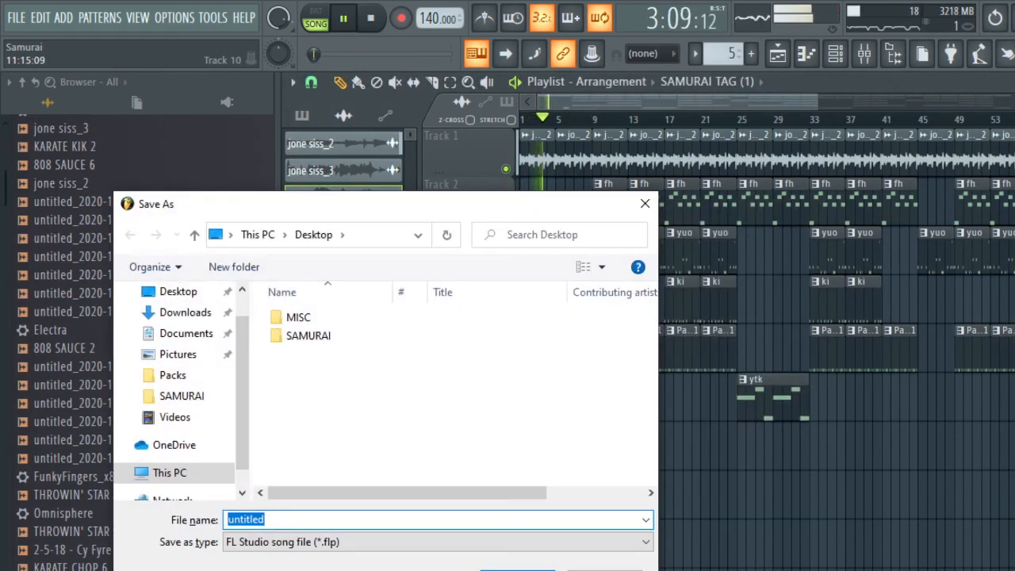
type("SAMU")
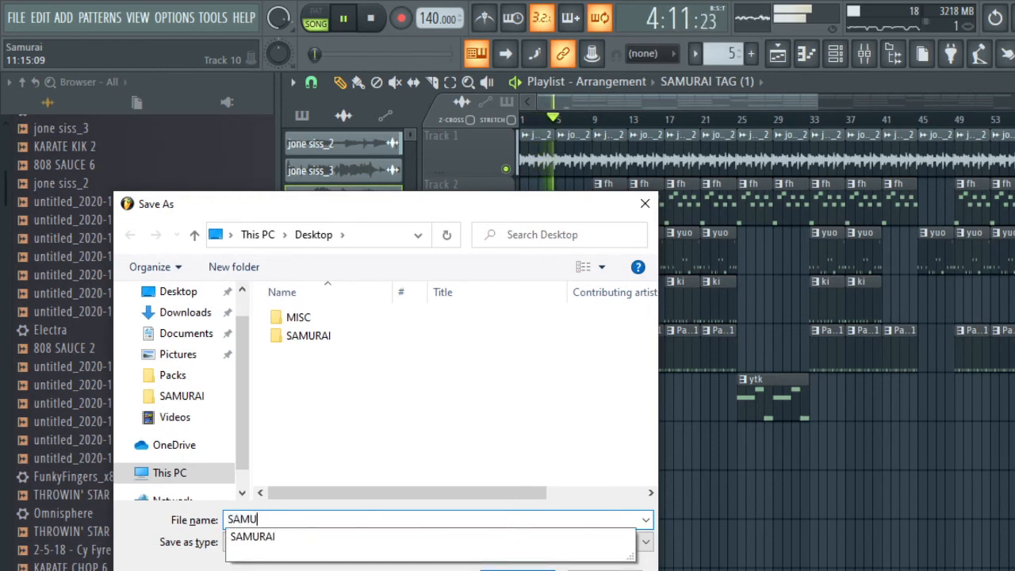
type("RAI TRAP")
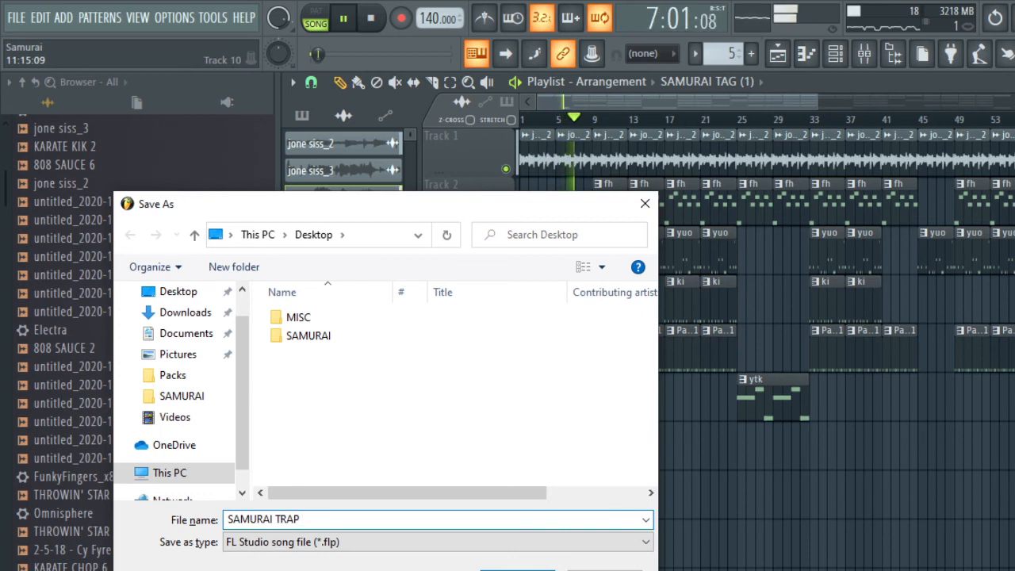
double_click(334, 337)
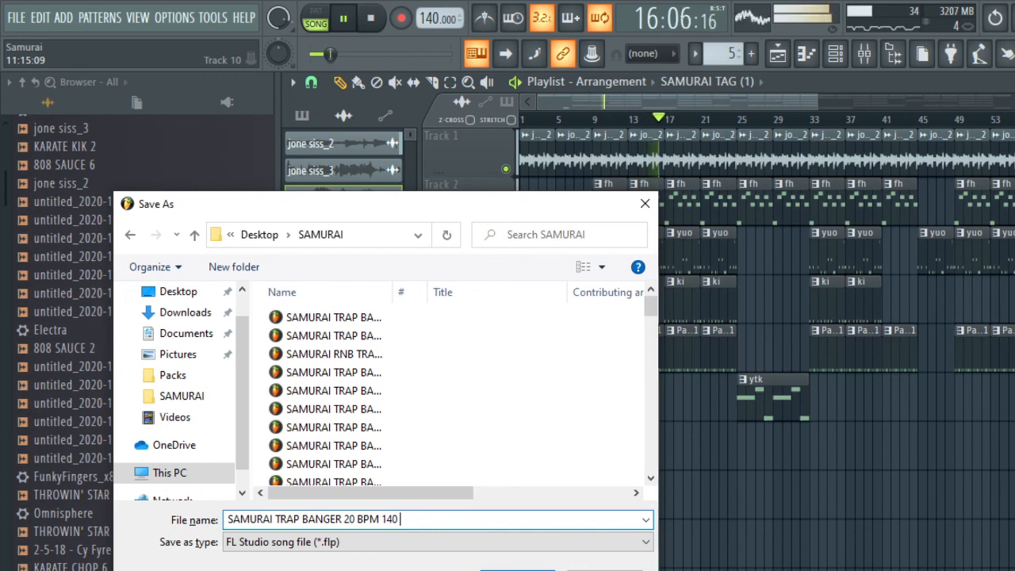
type("SAM")
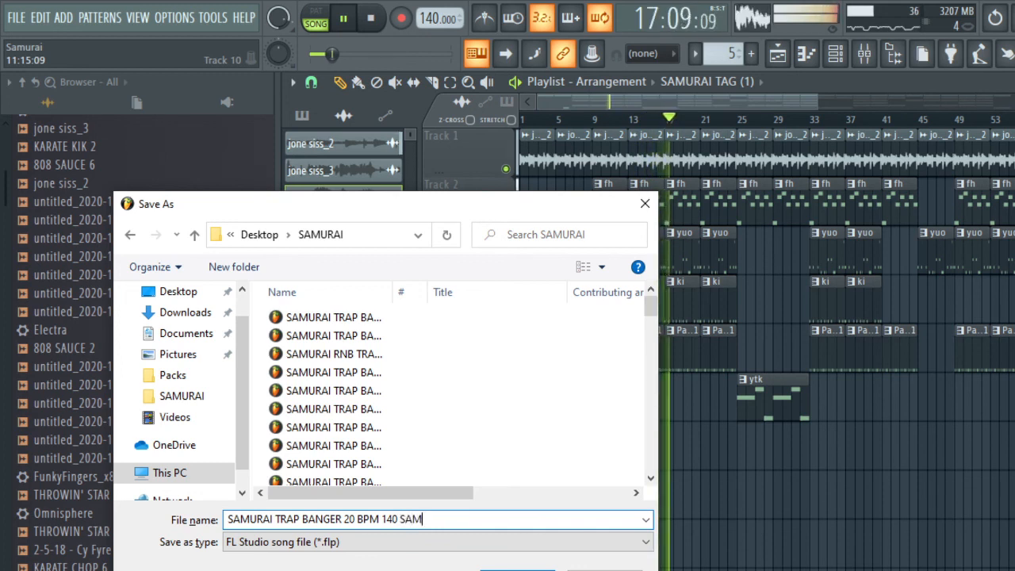
type("PLE VIBE")
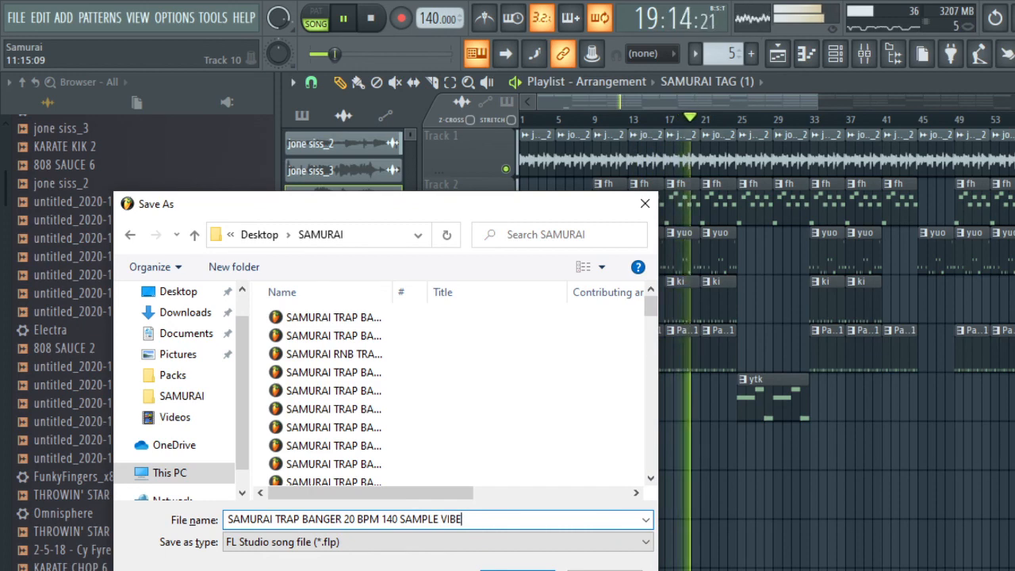
key("Return")
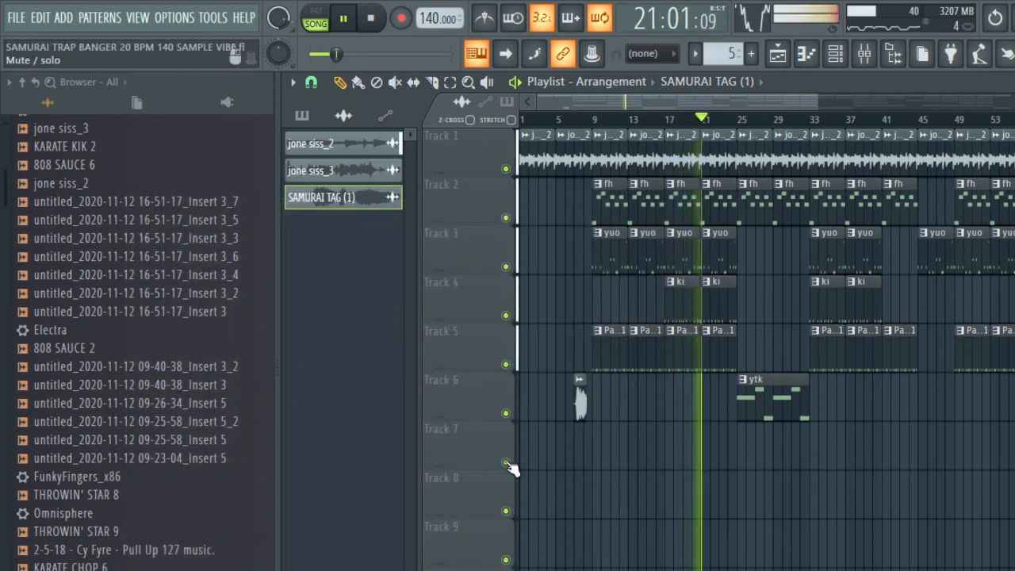
Show all channels in the channel rack and set the Arcade channel's volume to 46%
left_click(836, 54)
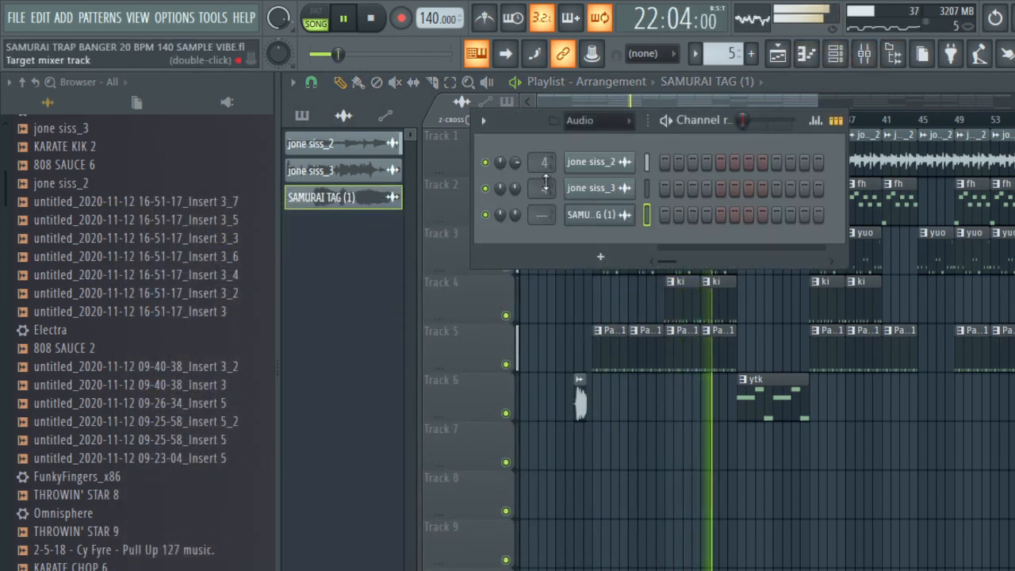
left_click(599, 118)
left_click(597, 139)
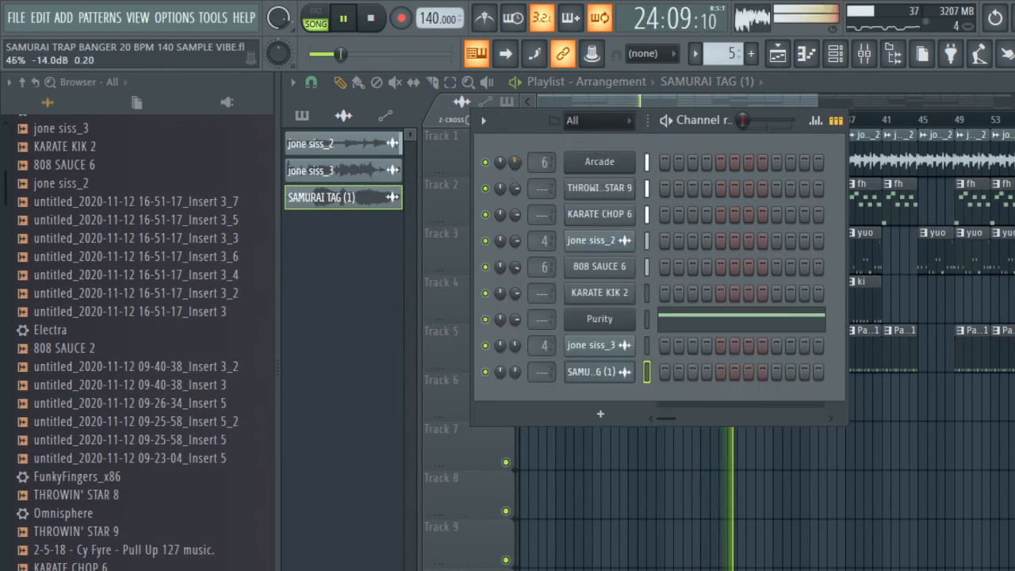
right_click(880, 491)
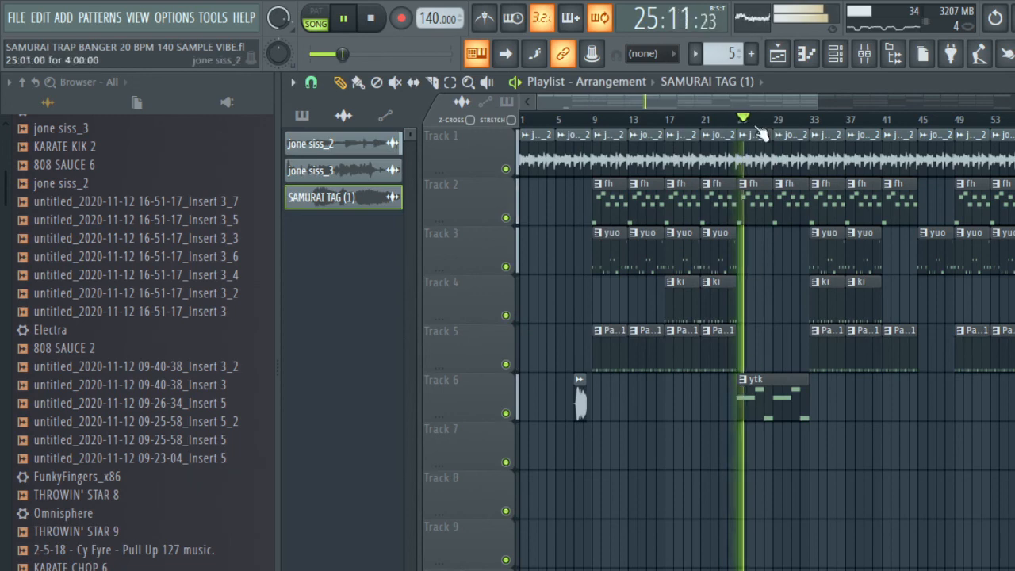
Set the Purity channel's volume to 76% during playback of the break
left_click(836, 54)
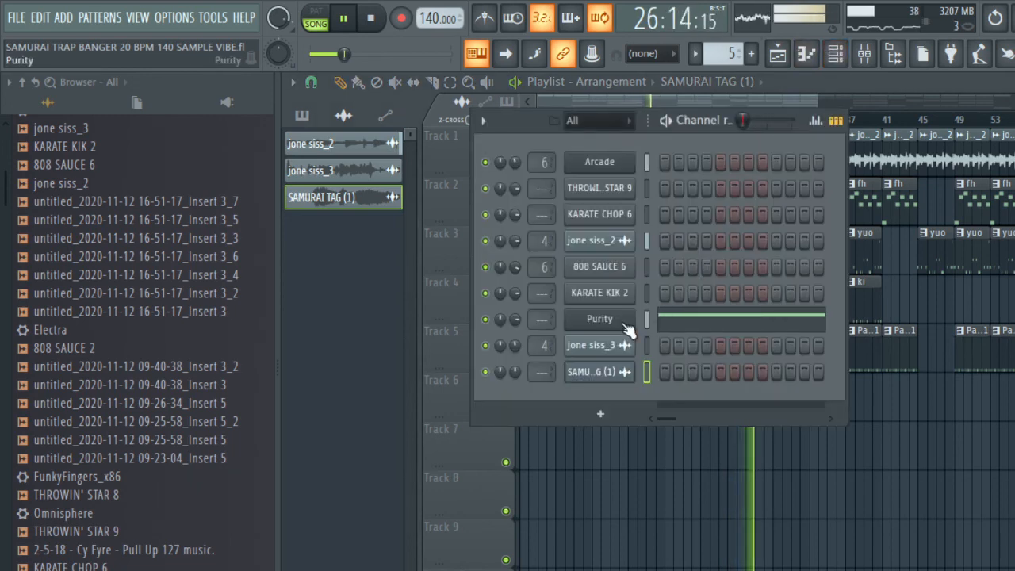
right_click(662, 469)
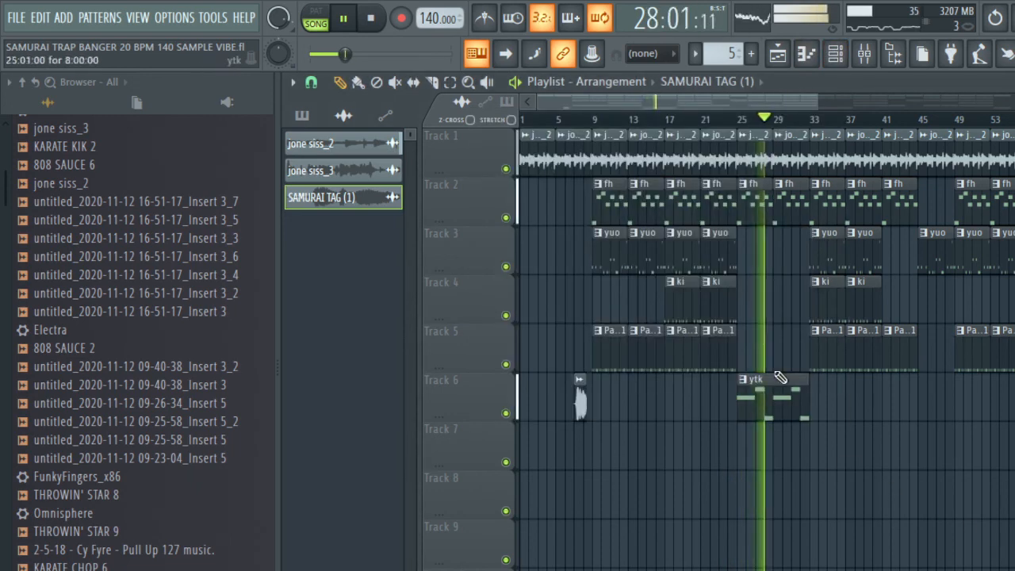
left_click(836, 54)
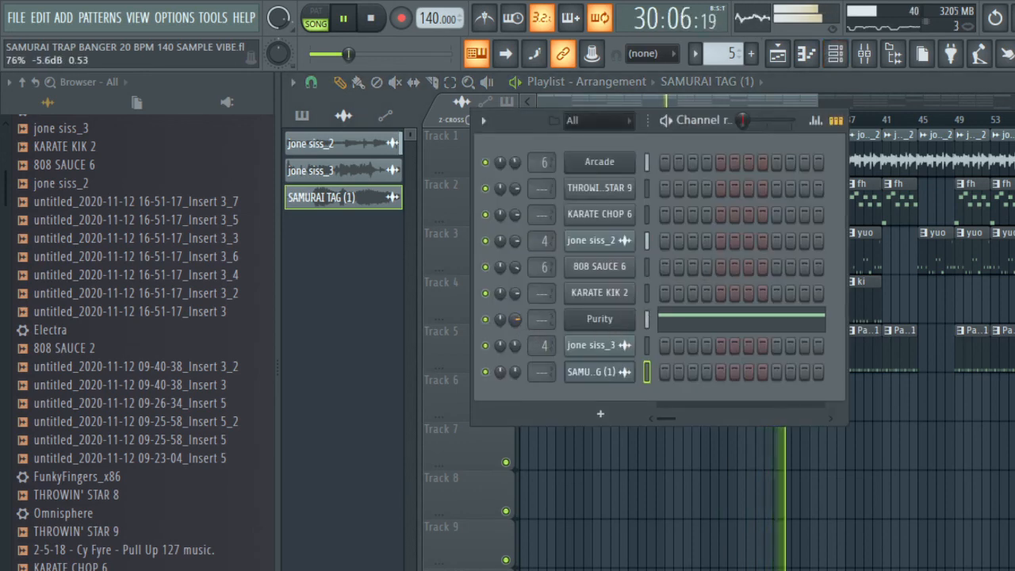
right_click(949, 464)
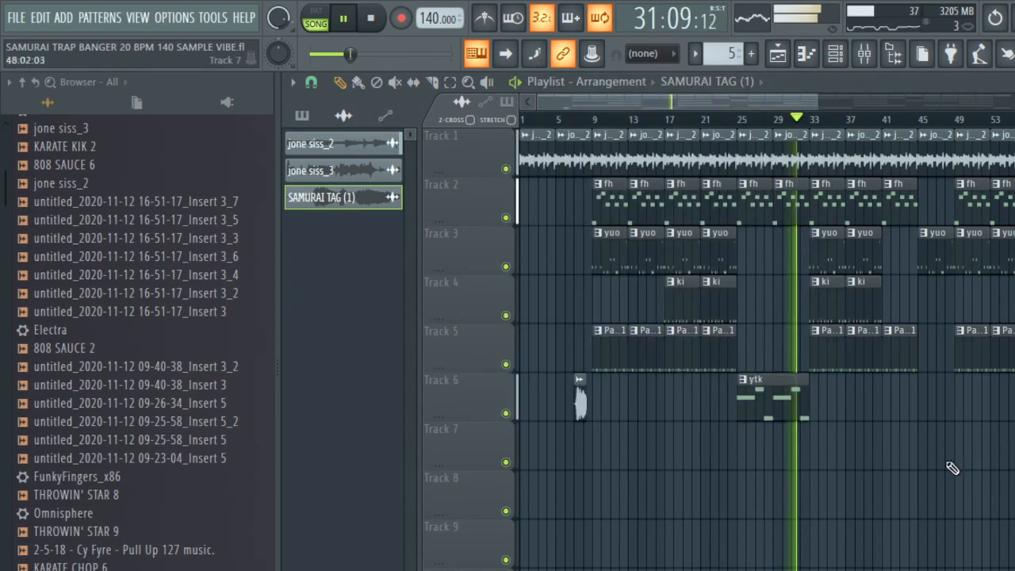
Examine the Purity melody notes in the ytk pattern and the Purity channel's options
double_click(764, 386)
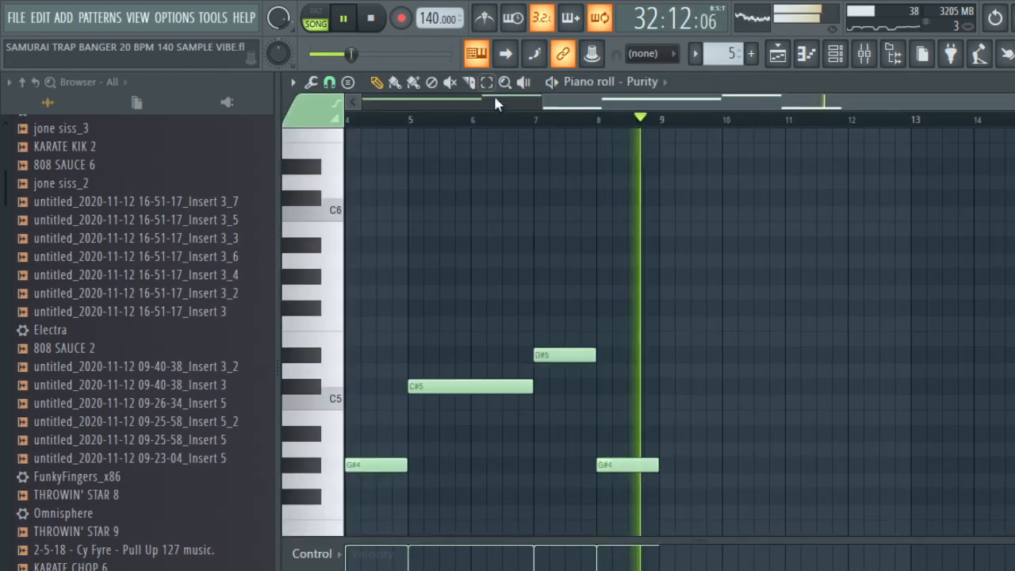
left_click_drag(567, 103, 535, 109)
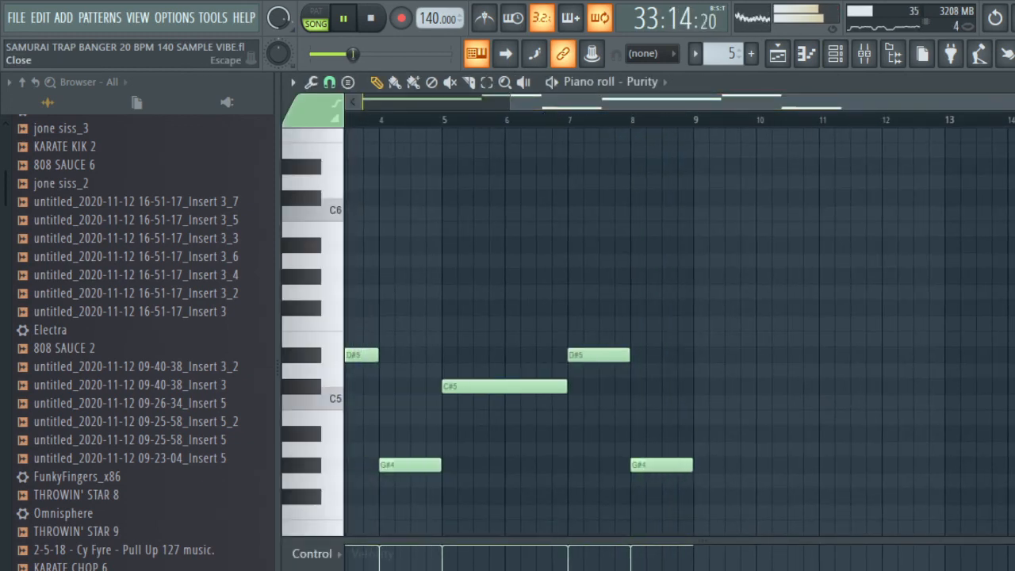
key("Escape")
right_click(970, 322)
left_click(859, 65)
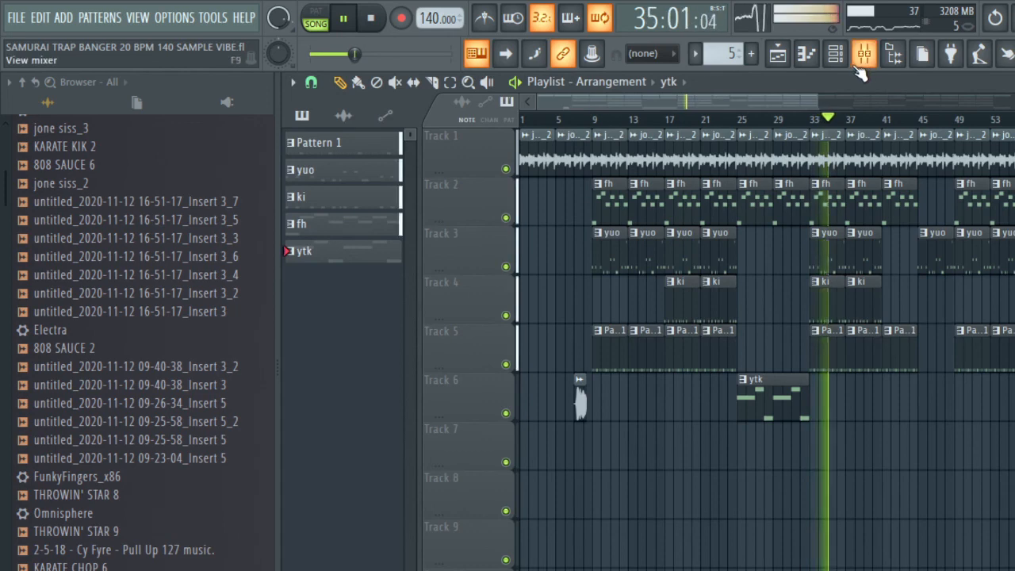
left_click(836, 53)
right_click(635, 318)
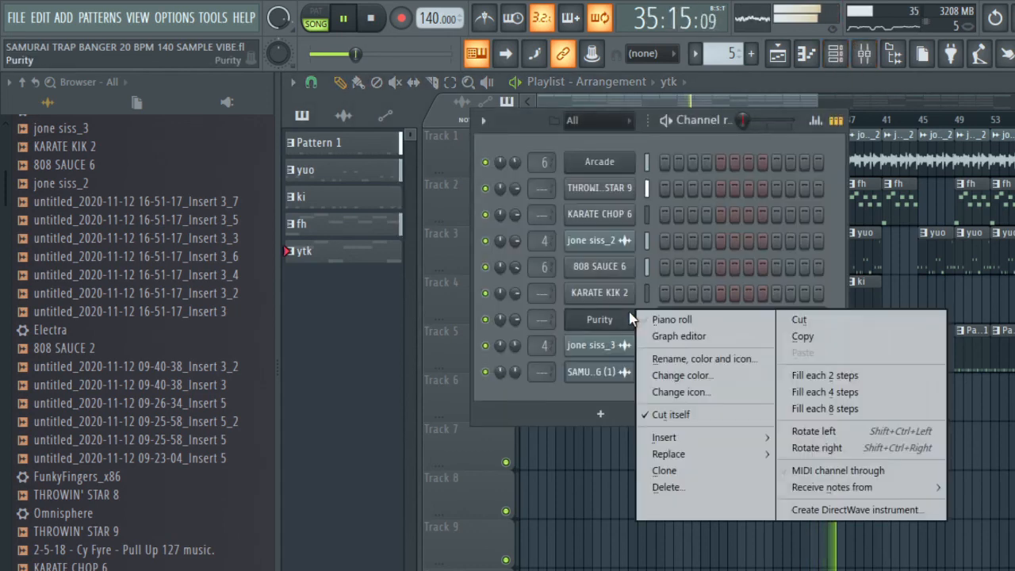
right_click(1006, 512)
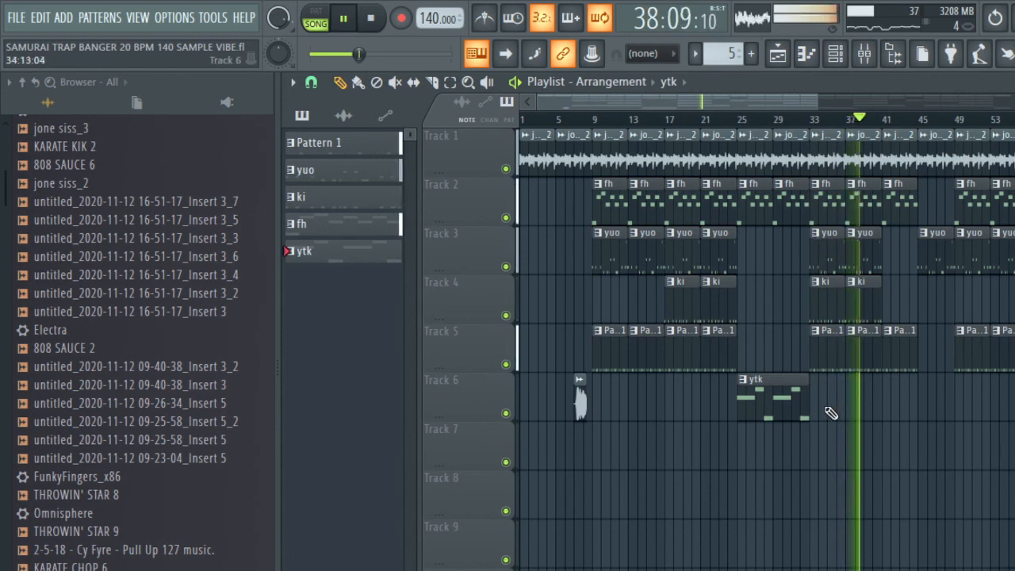
Trim the last bar off the ytk clips at bars 25 and 65, checking the ending with playback from about bar 30
left_click_drag(808, 409, 800, 409)
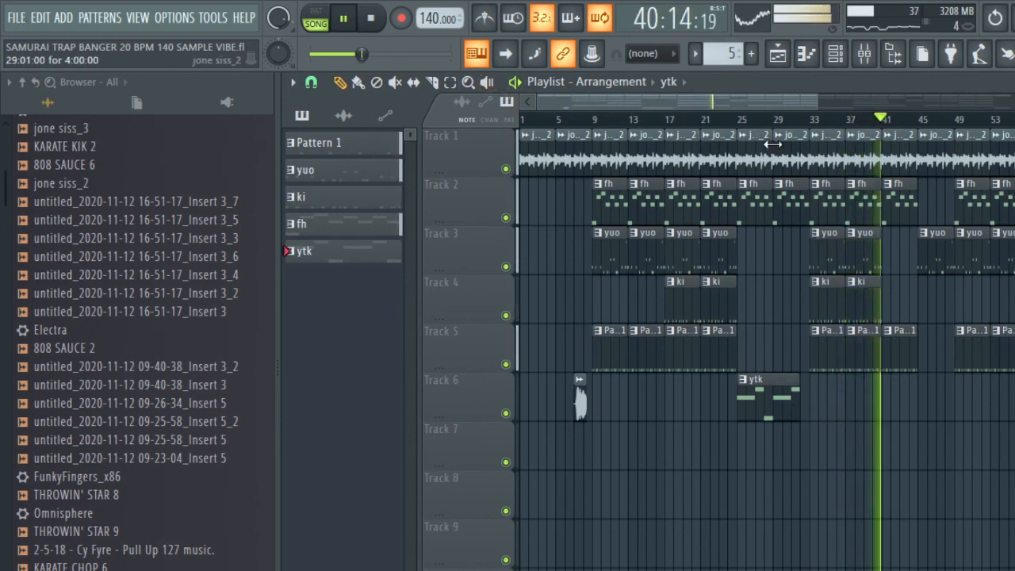
left_click(782, 119)
left_click_drag(775, 103, 921, 105)
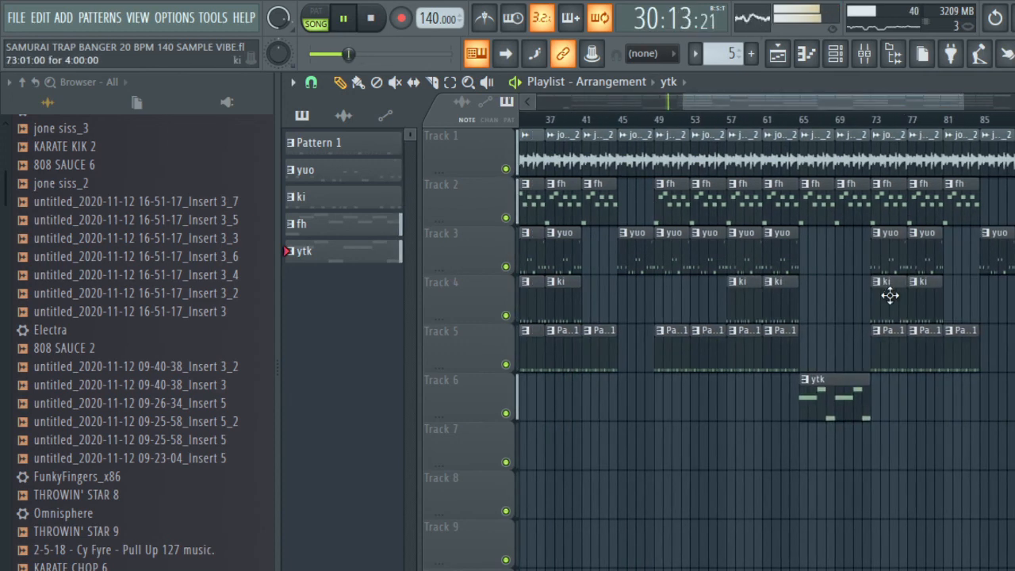
key("space")
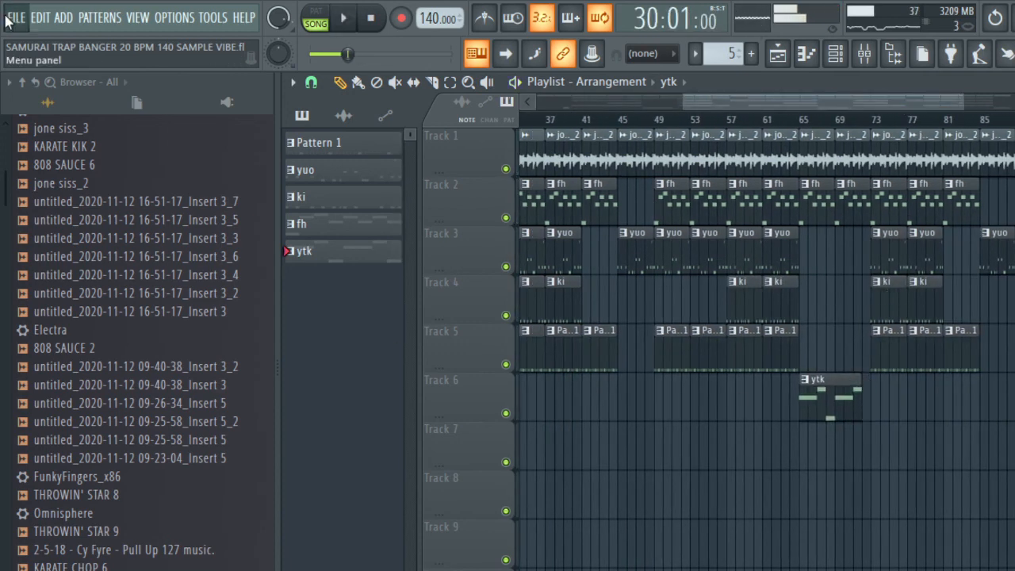
Export the full song as an MP3 named SAMURAI TRAP BANGER 20 BPM 140 SAMPLE VIBE in the SAMURAI folder
left_click(38, 19)
mouse_move(18, 19)
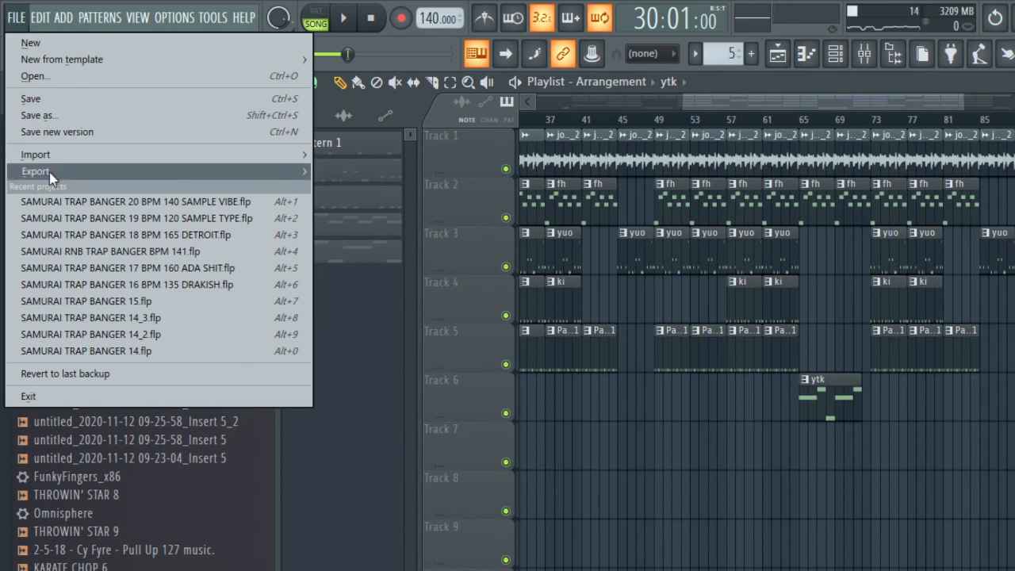
mouse_move(49, 172)
left_click(336, 203)
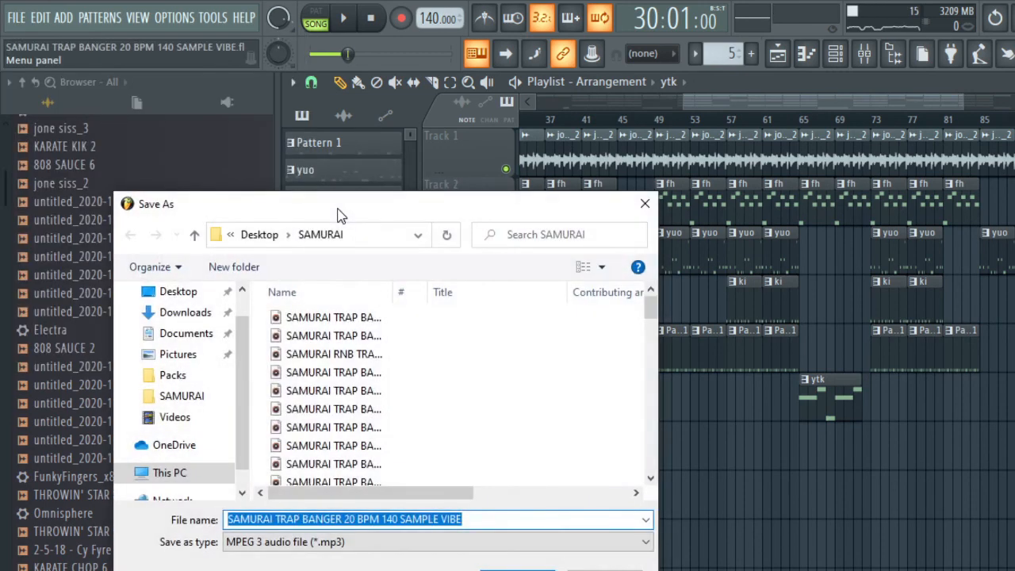
key("Return")
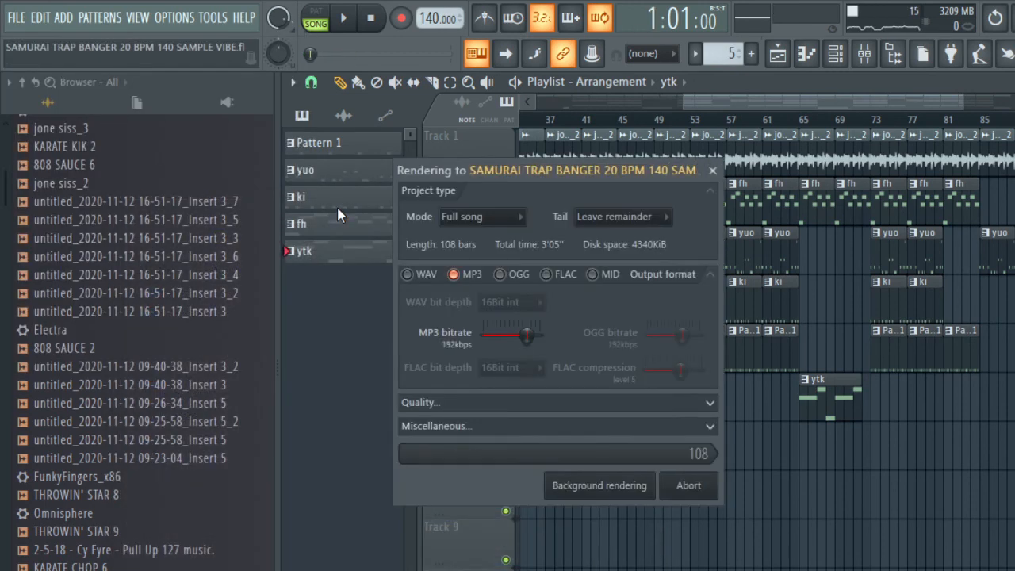